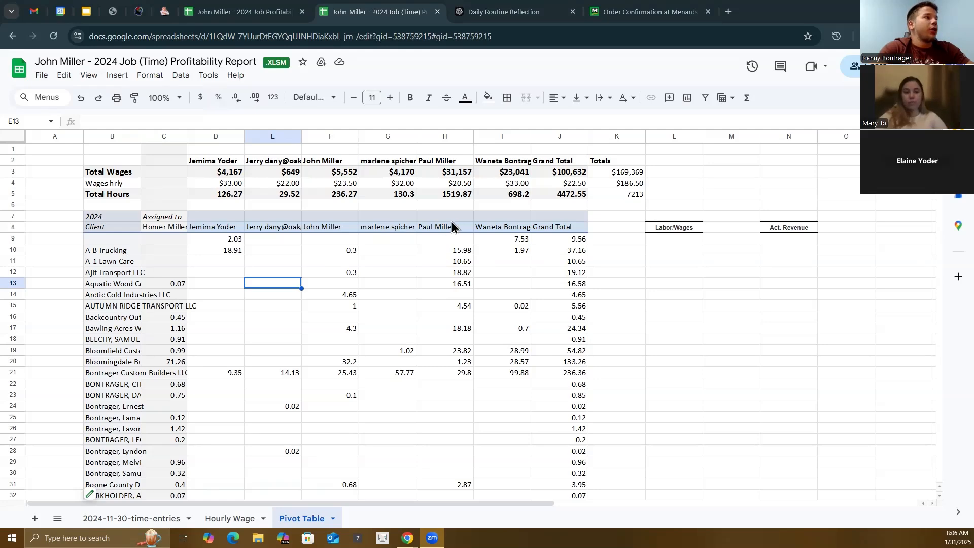
- Open the 2024-11-30-time-entries sheet and look over its rows and the filter on the end column
left_click(130, 518)
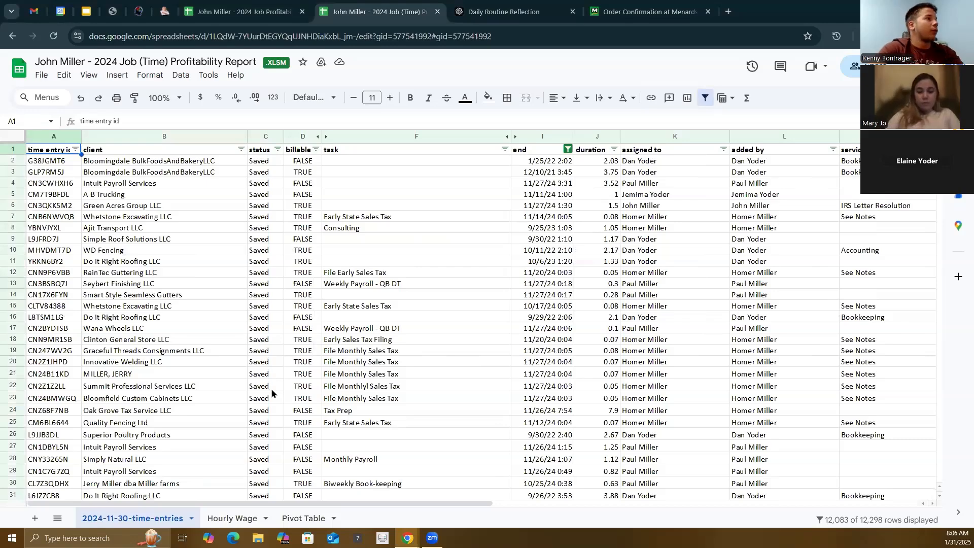
scroll(378, 322, "down", 2)
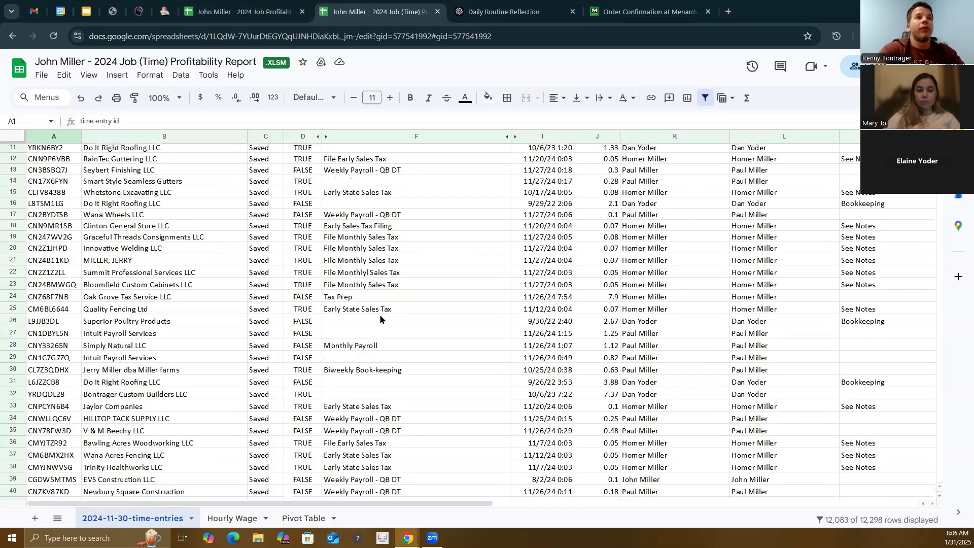
scroll(383, 319, "up", 2)
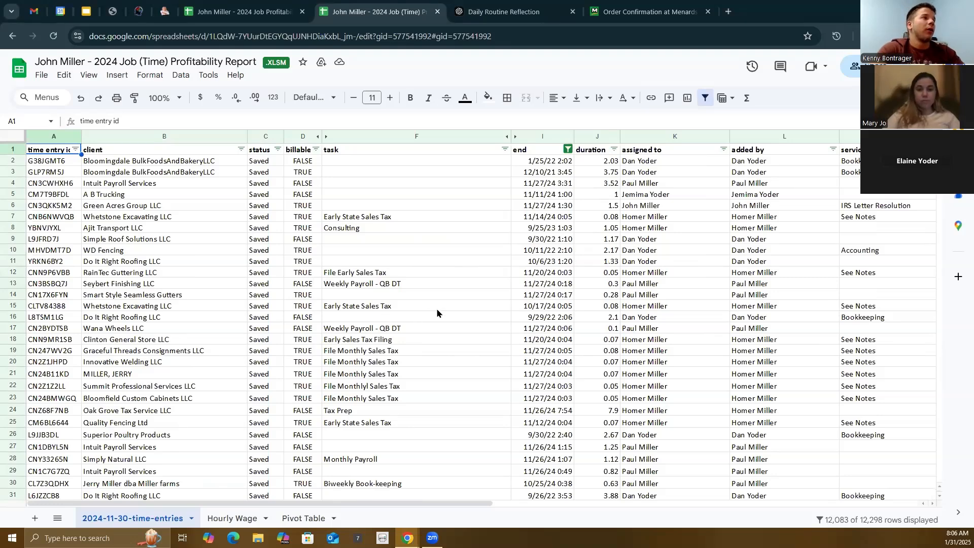
left_click(568, 149)
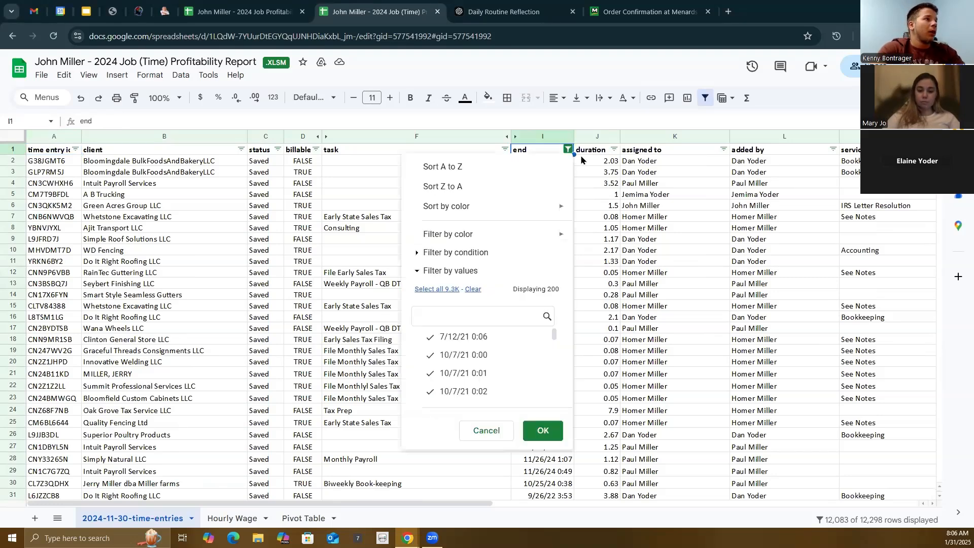
left_click(365, 175)
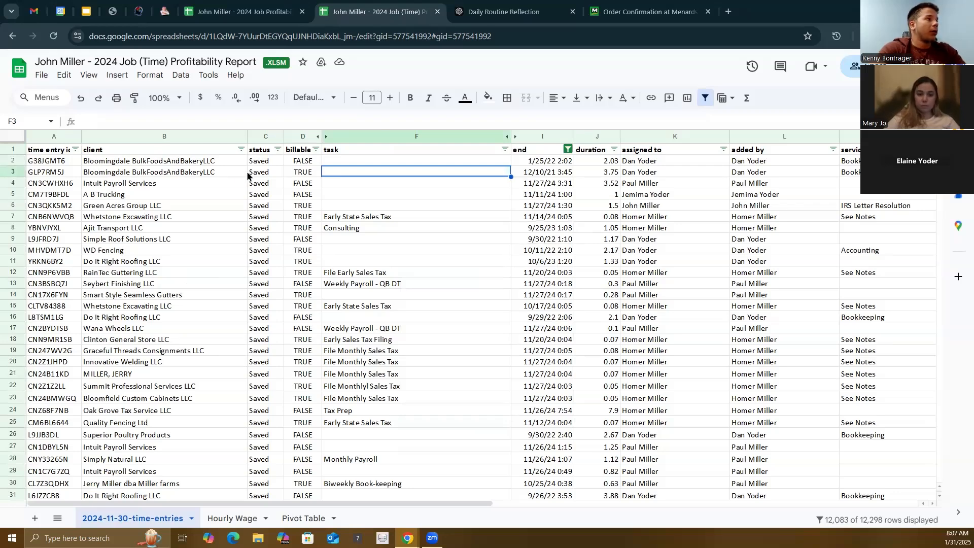
- Examine the assigned to, end, client and duration columns of the time entries, including the A B Trucking entry
left_click_drag(649, 162, 662, 309)
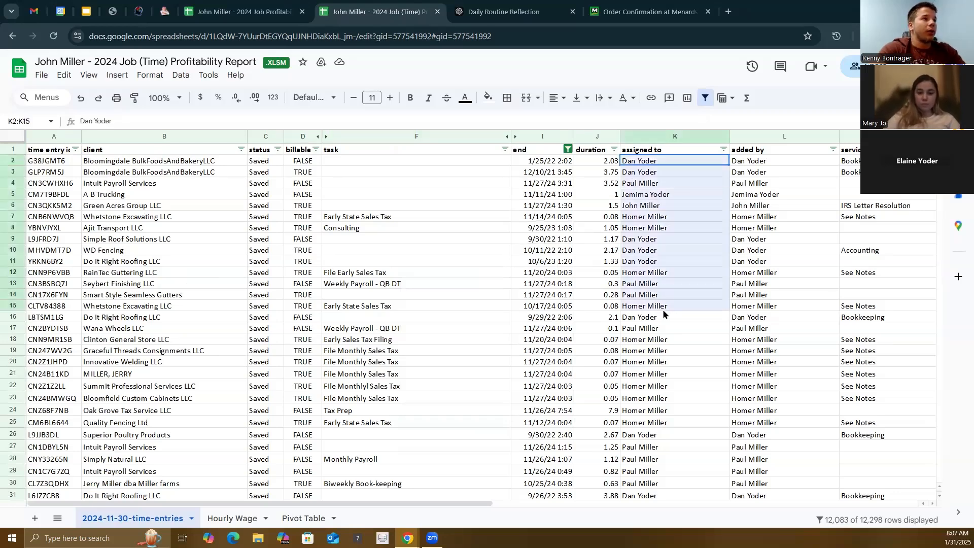
left_click(571, 248)
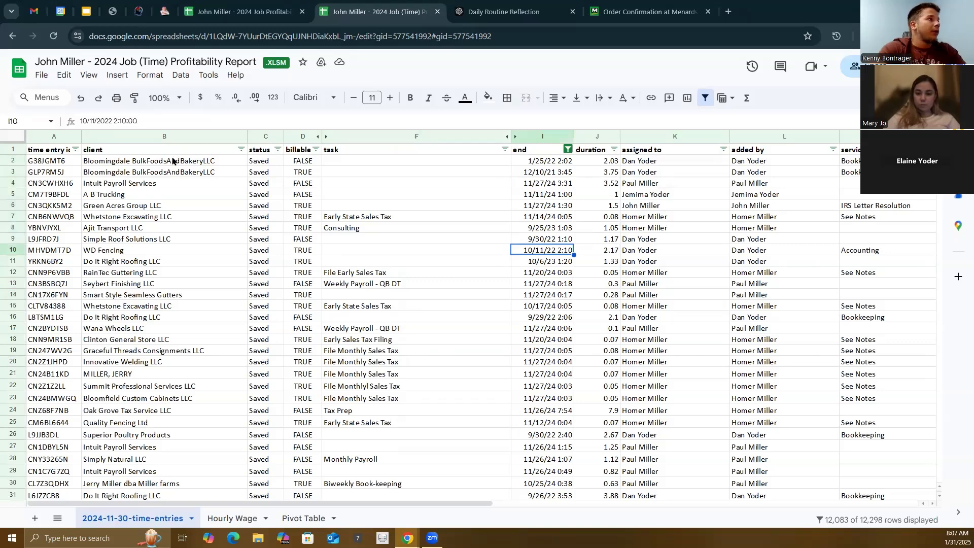
left_click_drag(178, 161, 208, 274)
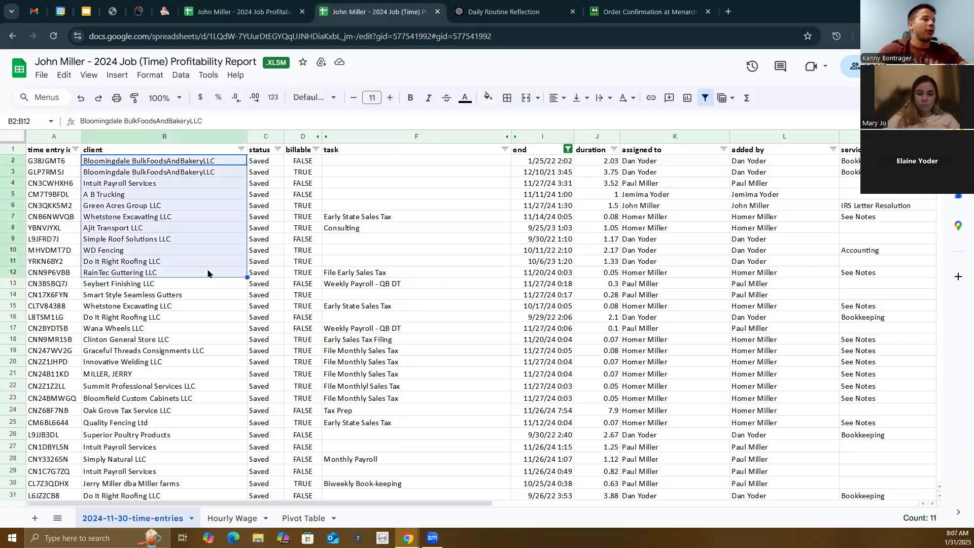
left_click(174, 252)
left_click(132, 198)
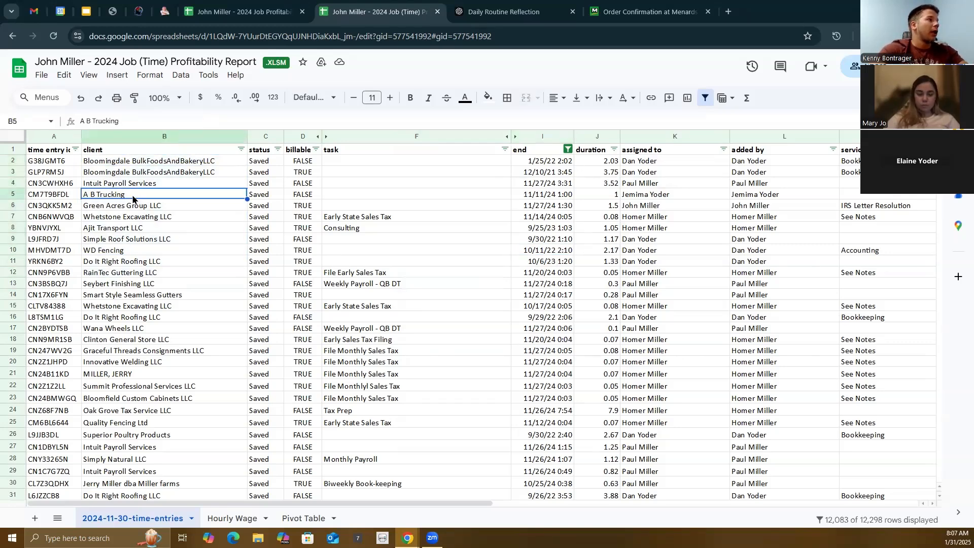
left_click(608, 198)
left_click(183, 198)
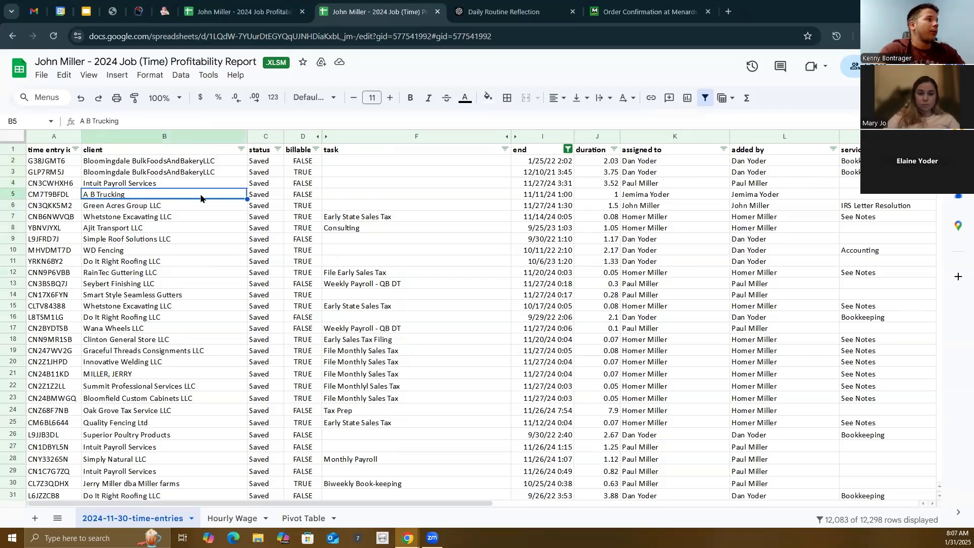
scroll(203, 236, "down", 2)
scroll(205, 238, "up", 2)
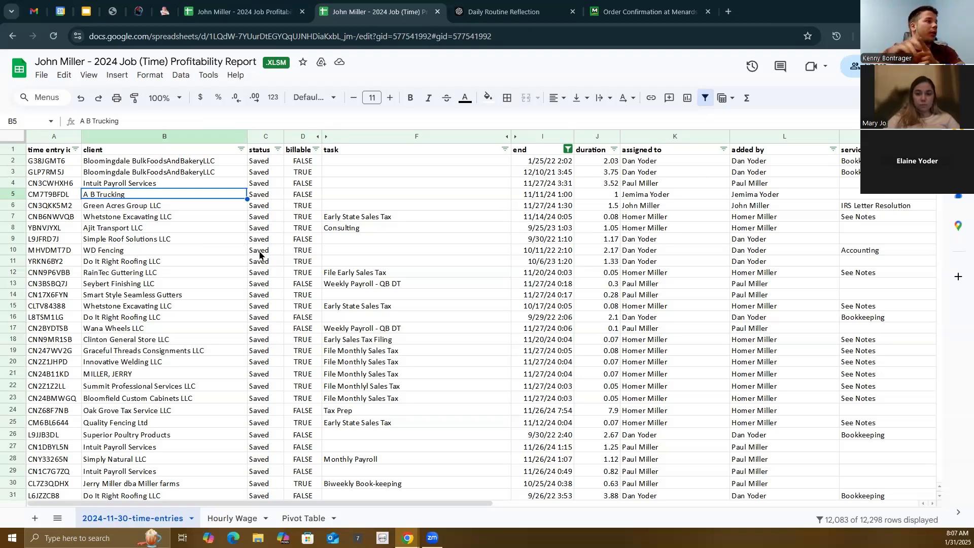
left_click(189, 207)
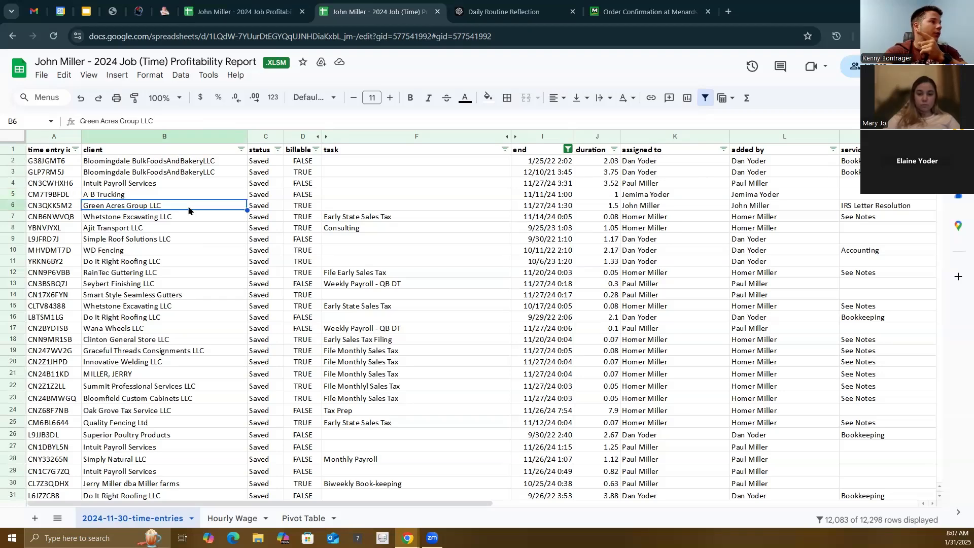
left_click(189, 196)
left_click(190, 204)
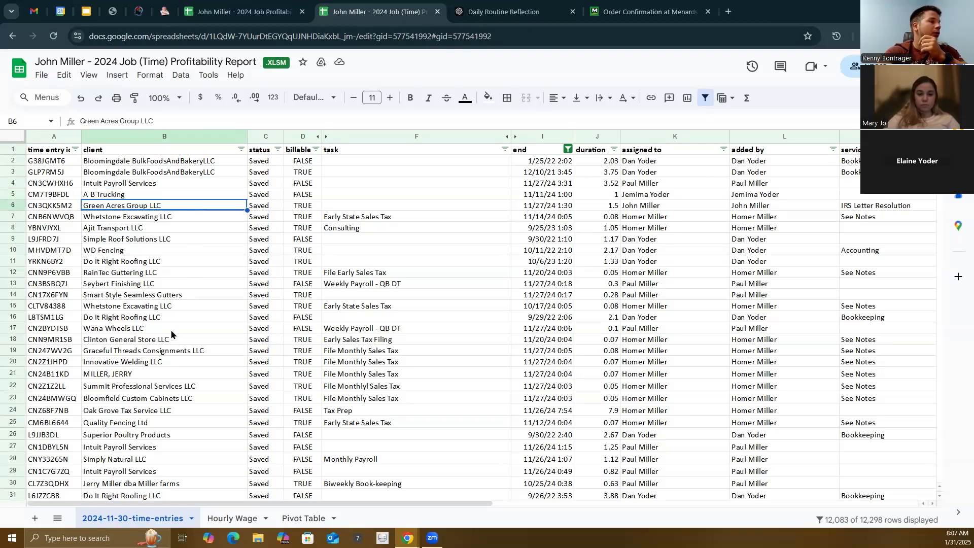
left_click(192, 285)
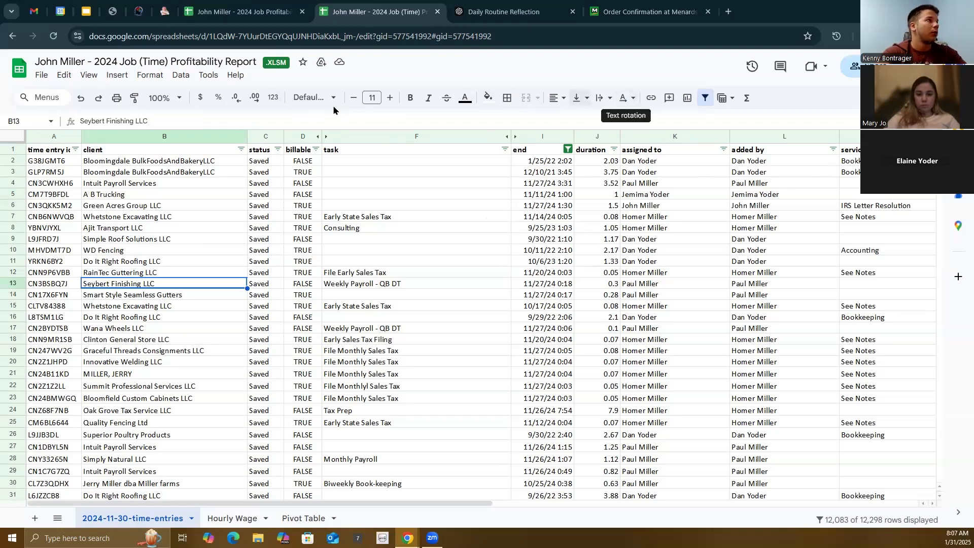
- Start a new pivot table with the whole time entries sheet, '2024-11-30-time-entries'!1:12299, as its data range
left_click(109, 76)
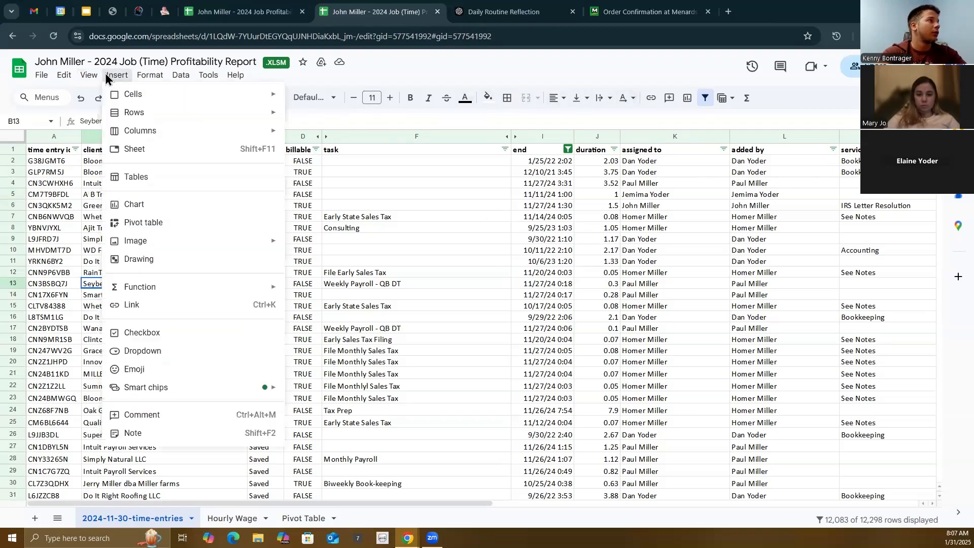
left_click(197, 225)
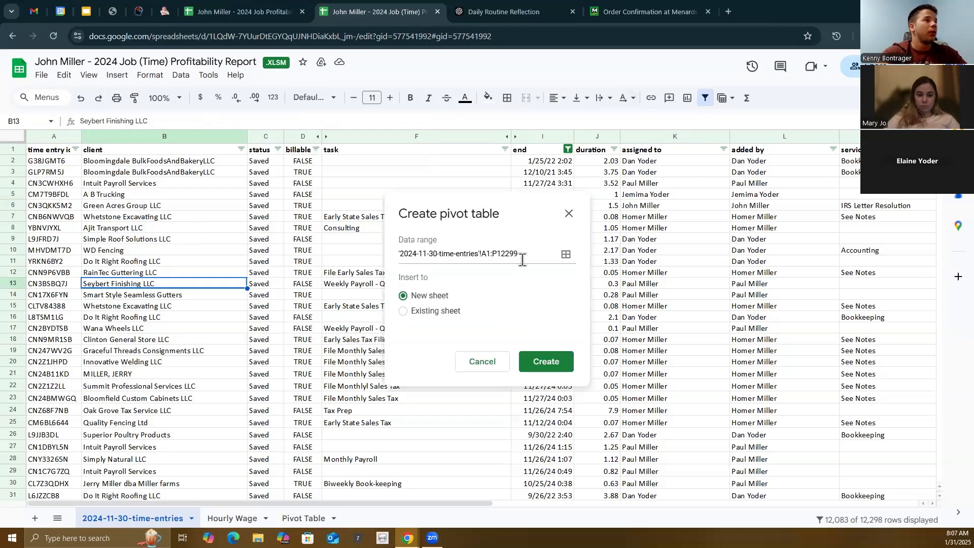
left_click(391, 173)
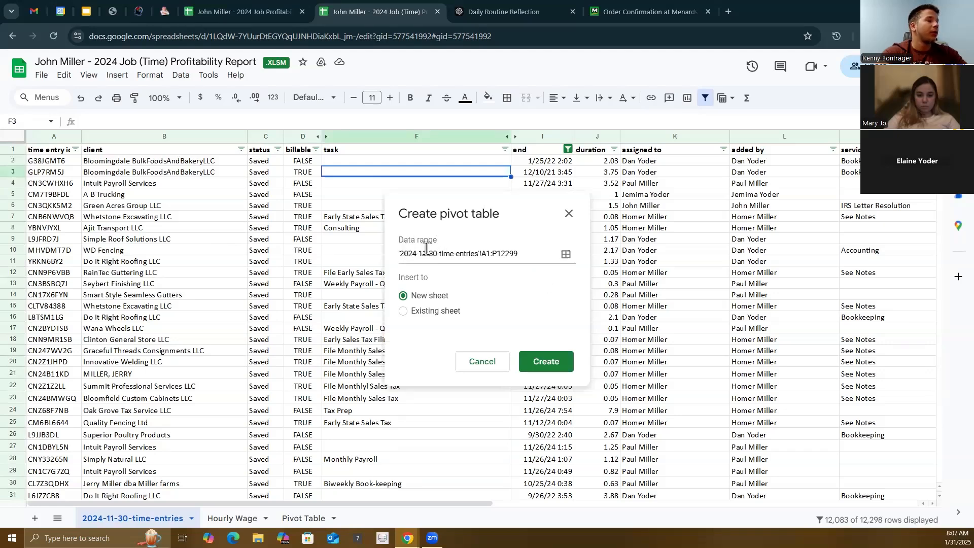
left_click(566, 255)
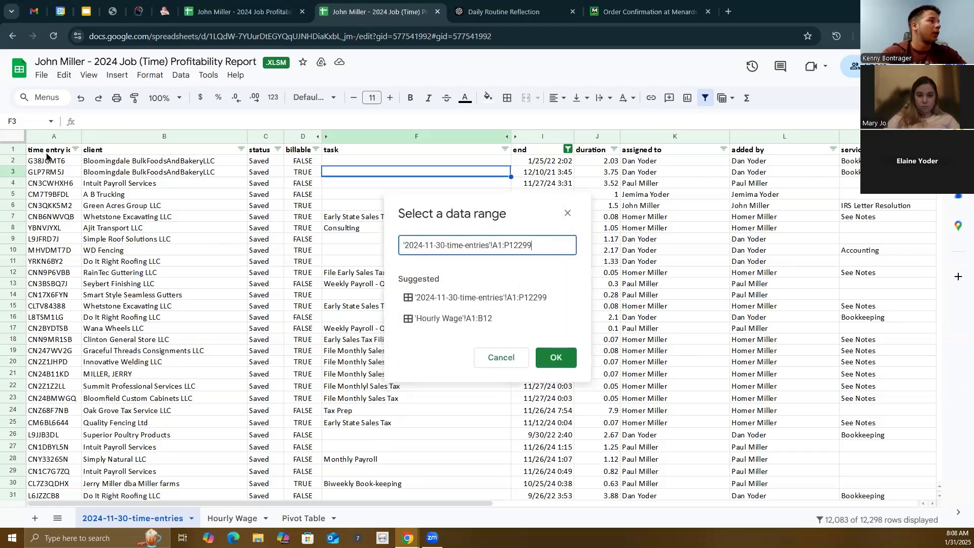
left_click_drag(48, 157, 820, 458)
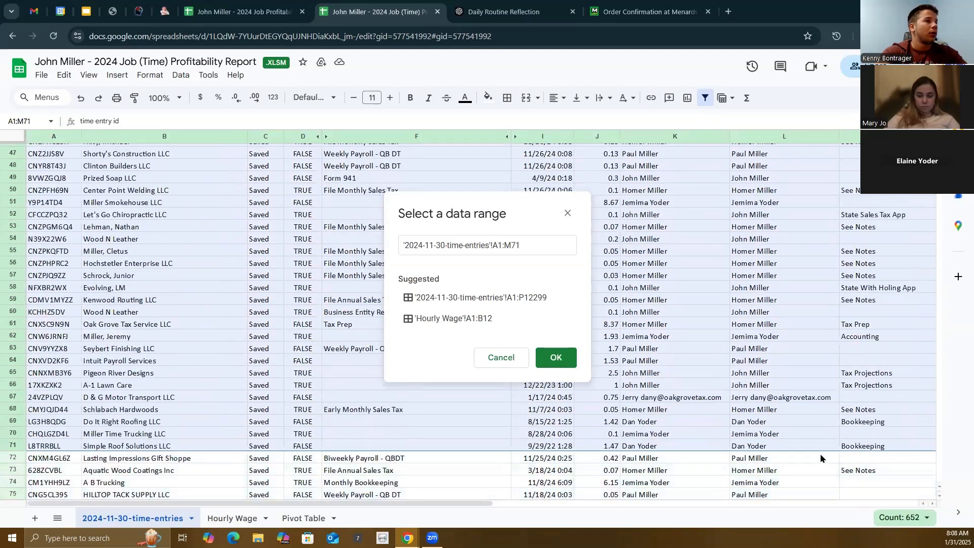
left_click(448, 426)
scroll(462, 436, "up", 12)
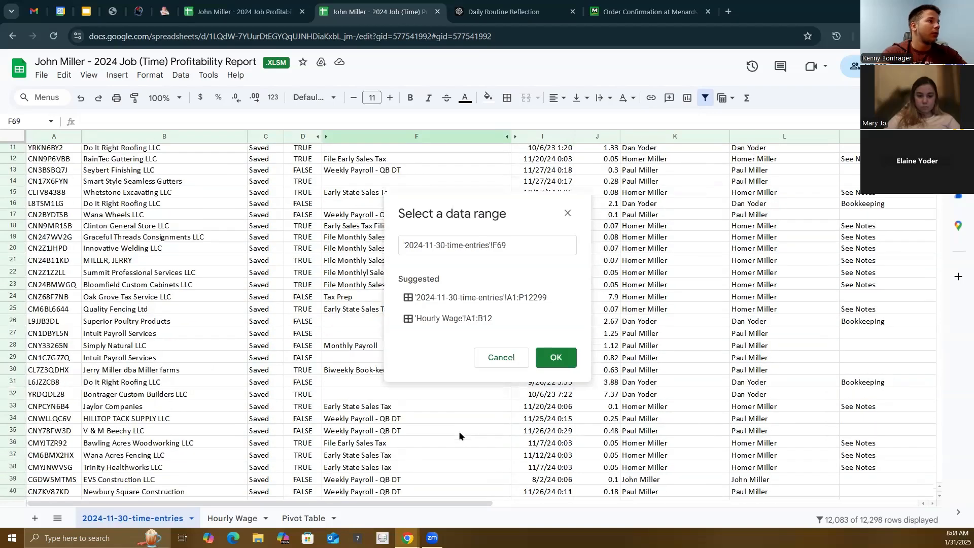
left_click(16, 138)
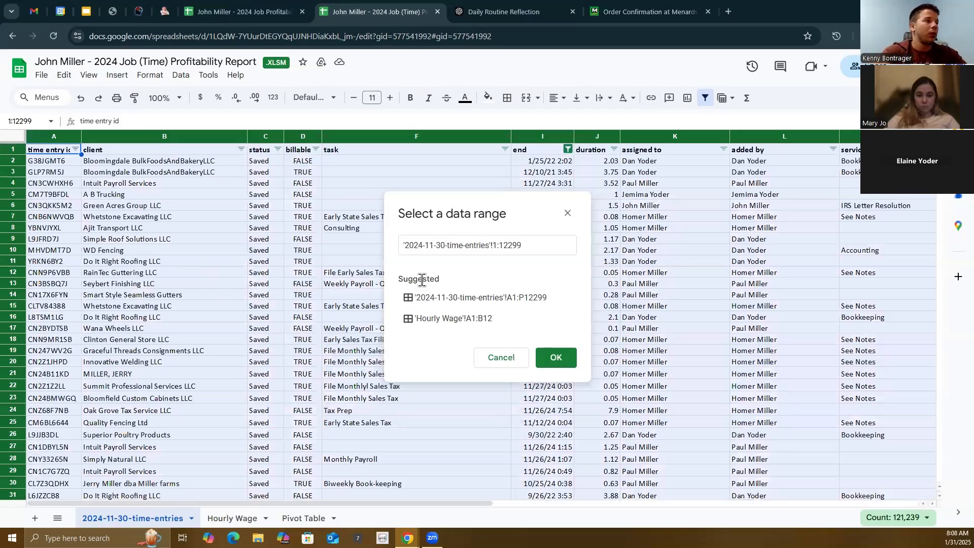
left_click(557, 359)
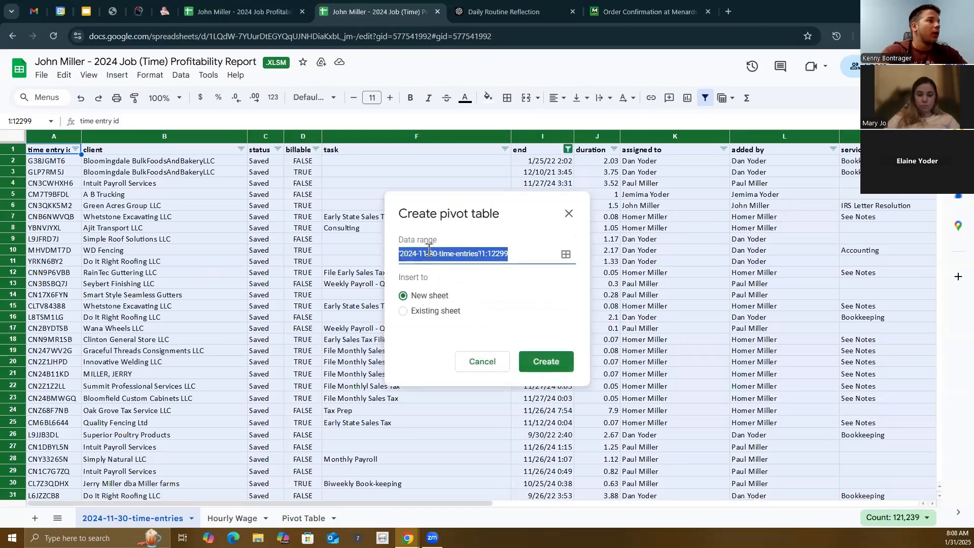
- Choose an existing sheet as the pivot table's destination and duplicate the Pivot Table sheet for it
left_click(405, 315)
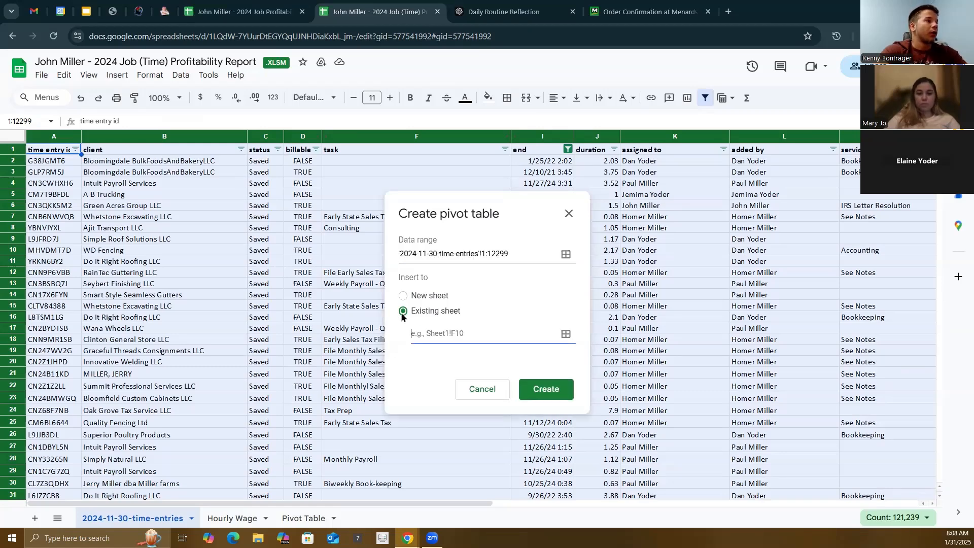
left_click(565, 338)
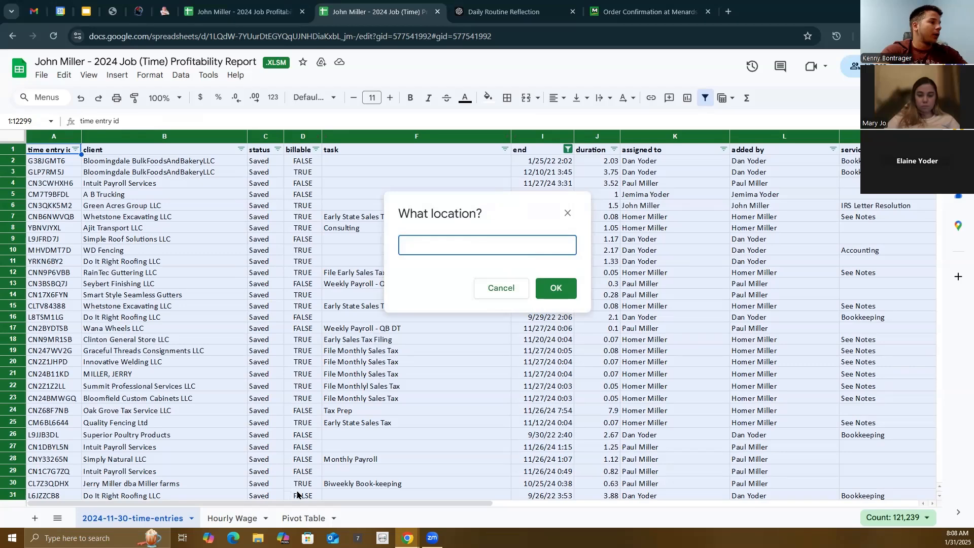
left_click(333, 518)
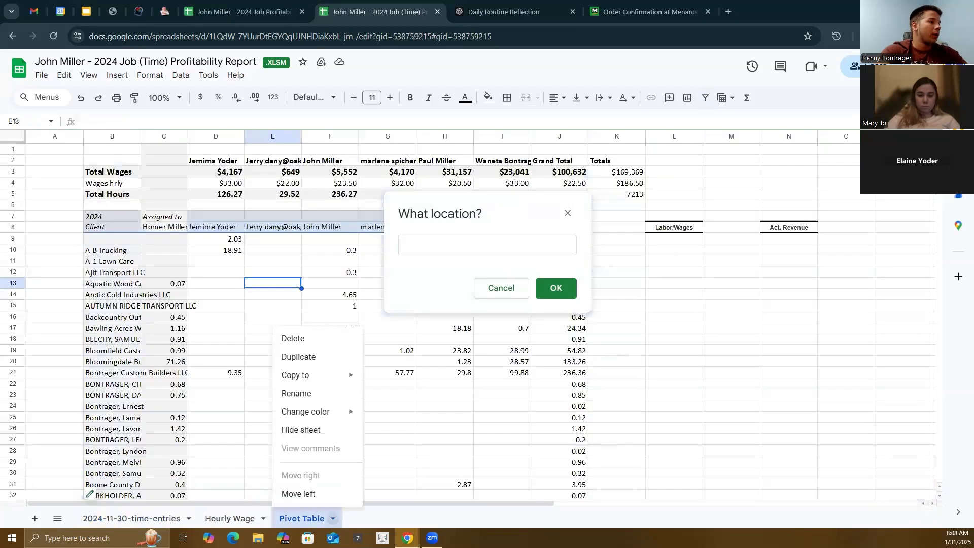
left_click(325, 360)
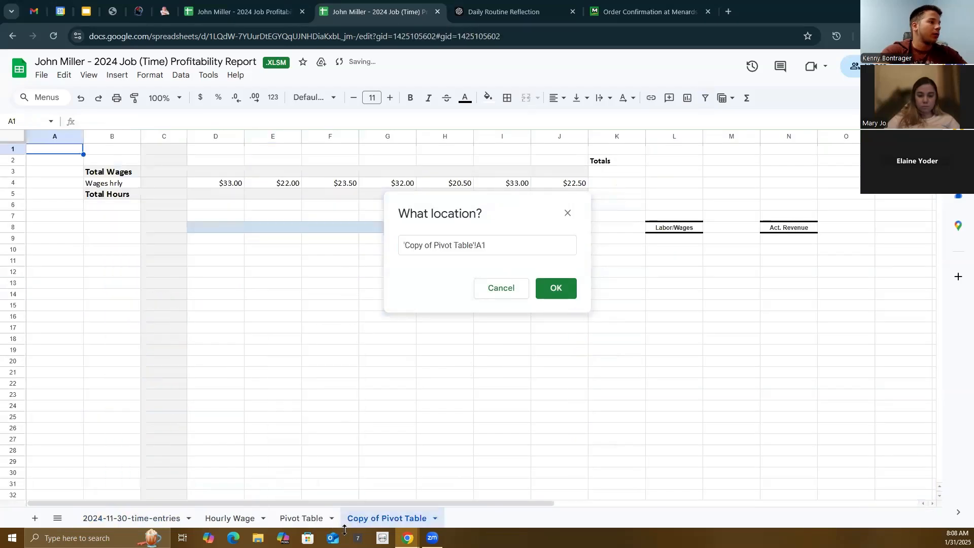
double_click(385, 517)
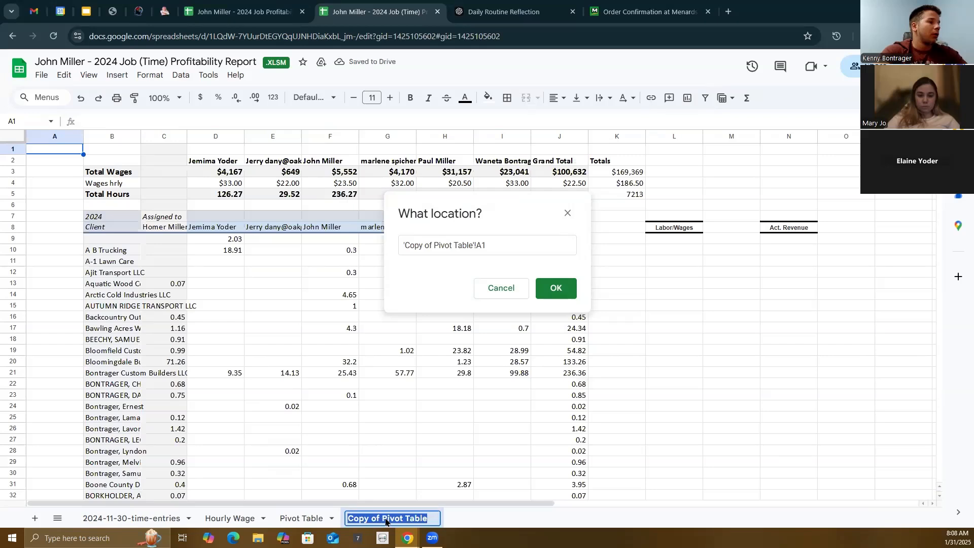
left_click(483, 518)
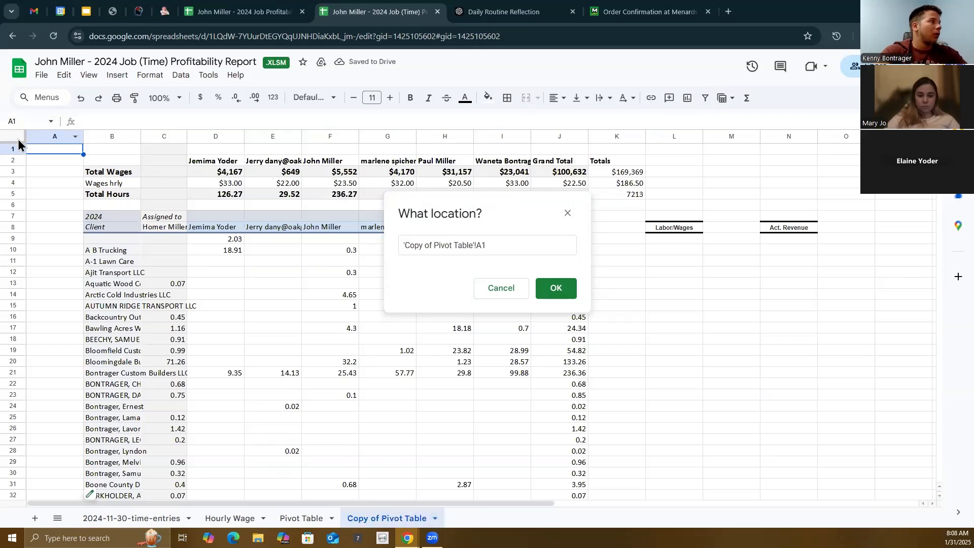
- Clear all cell contents from the duplicated Pivot Table sheet
left_click(19, 144)
key("Delete")
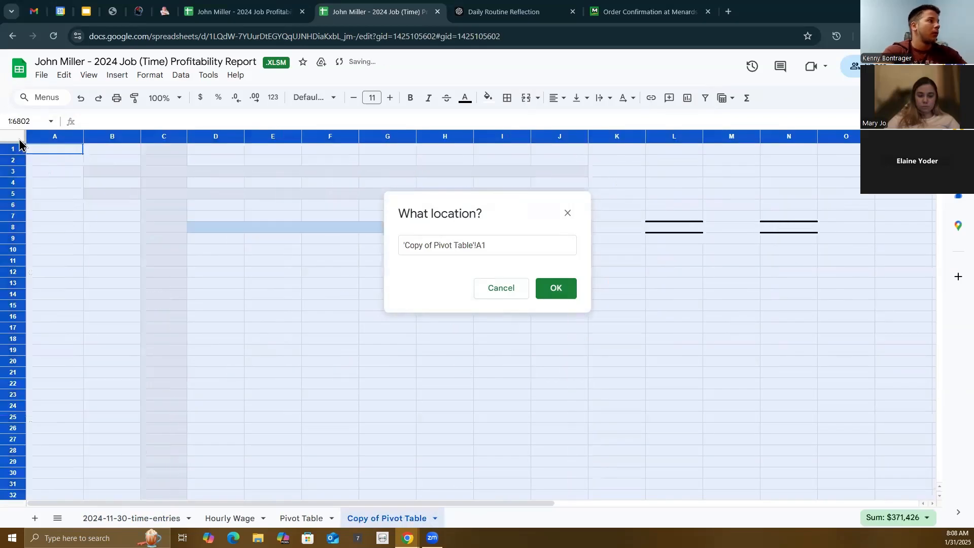
left_click(197, 260)
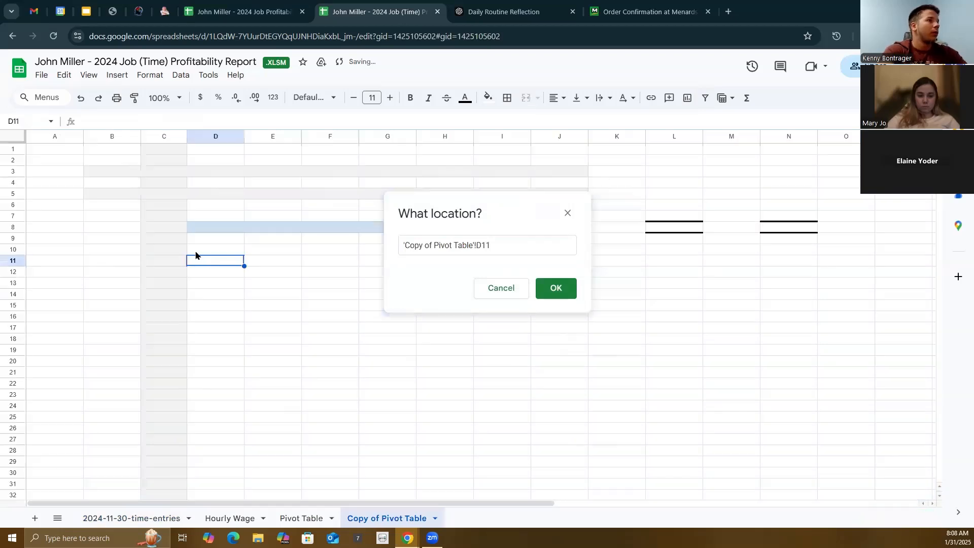
left_click(22, 141)
left_click(121, 218)
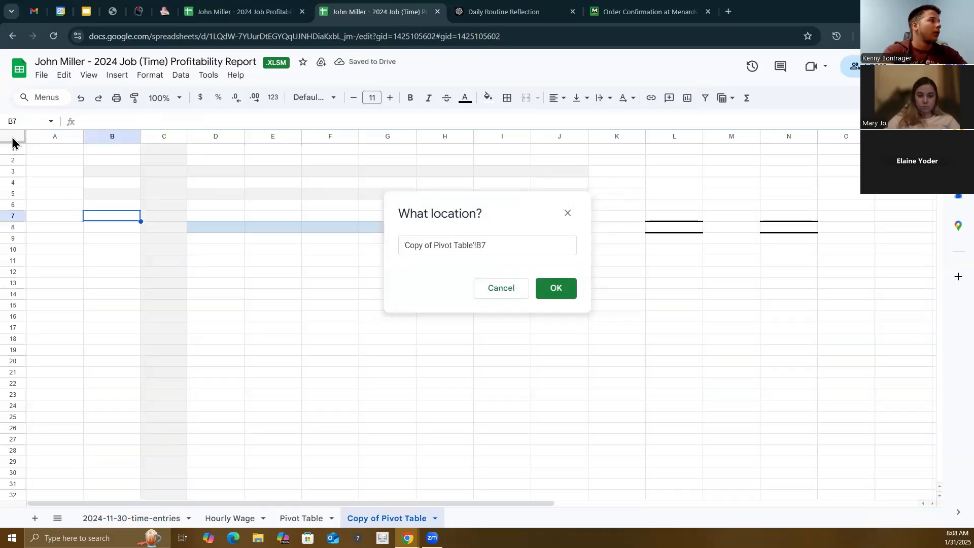
right_click(13, 142)
left_click(102, 292)
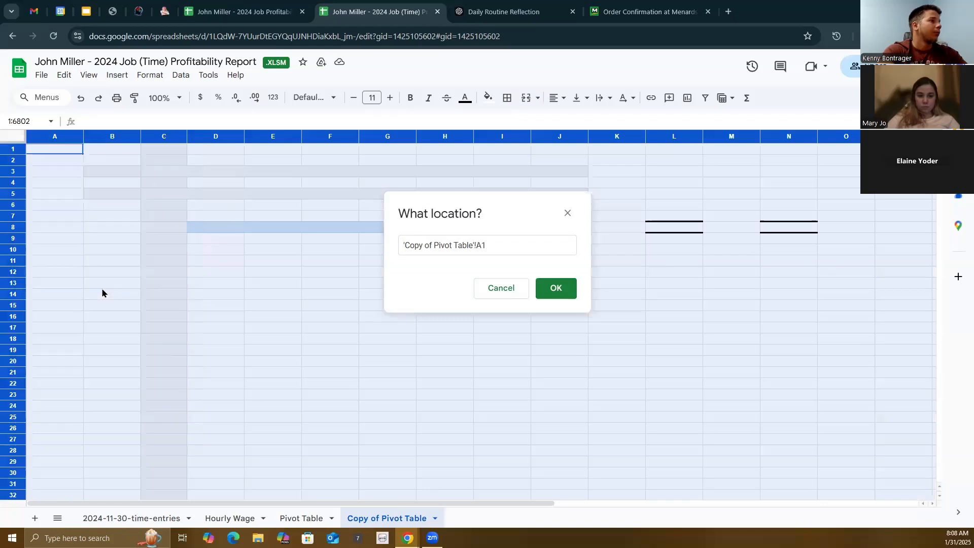
- Set cell B3 of the Copy of Pivot Table sheet as the destination and create the pivot table
left_click_drag(112, 266, 128, 271)
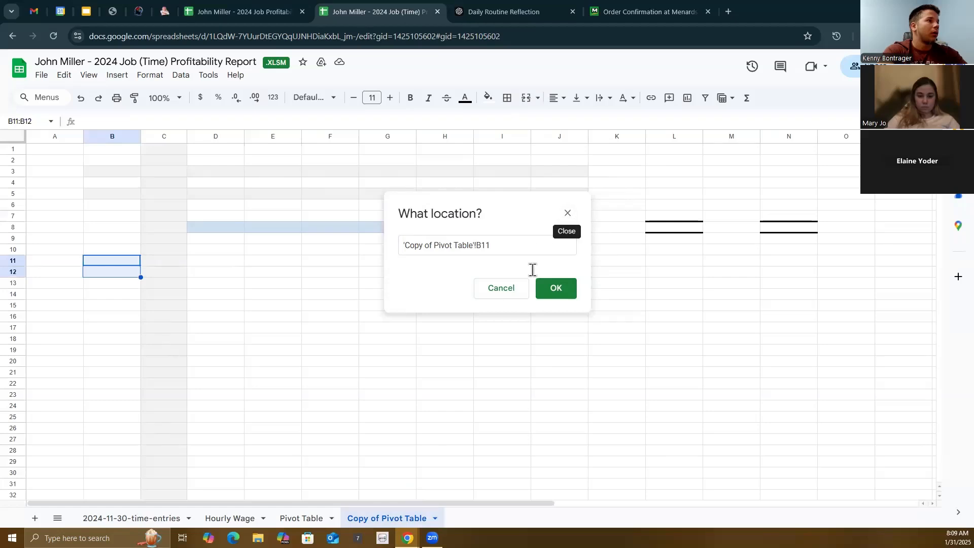
left_click(501, 293)
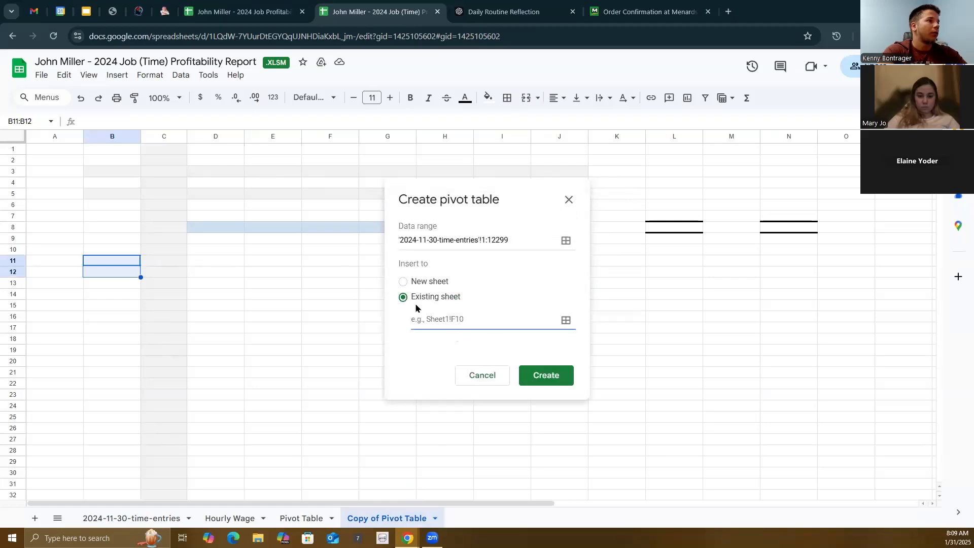
left_click(566, 322)
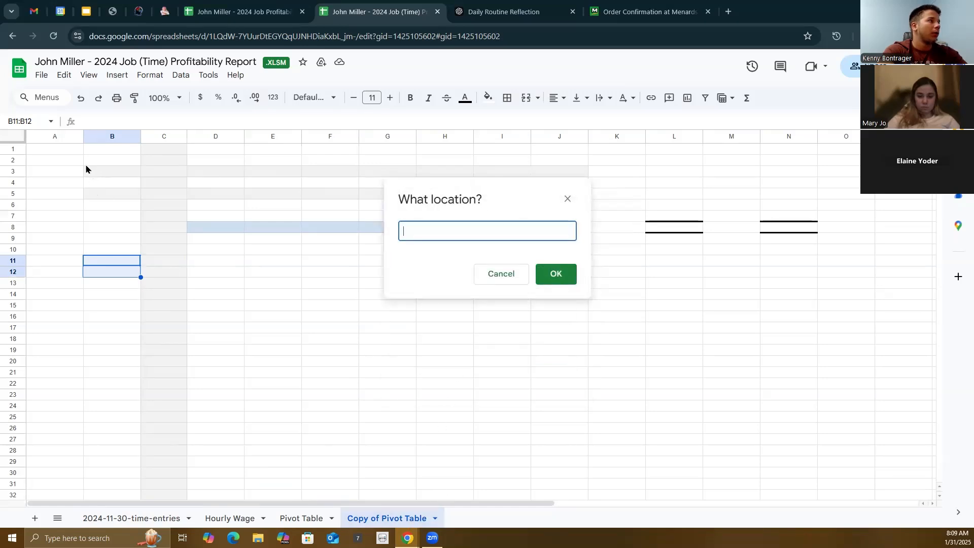
left_click(116, 173)
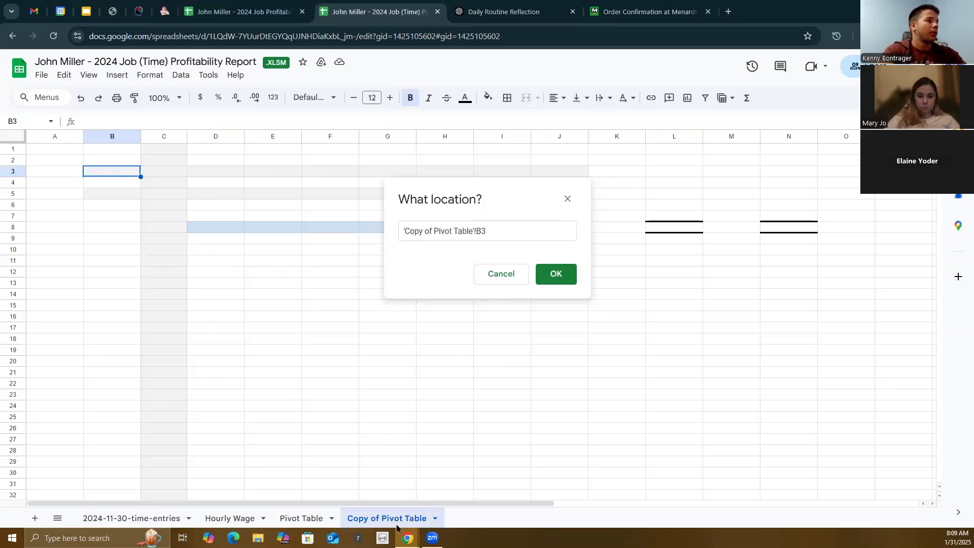
left_click(572, 279)
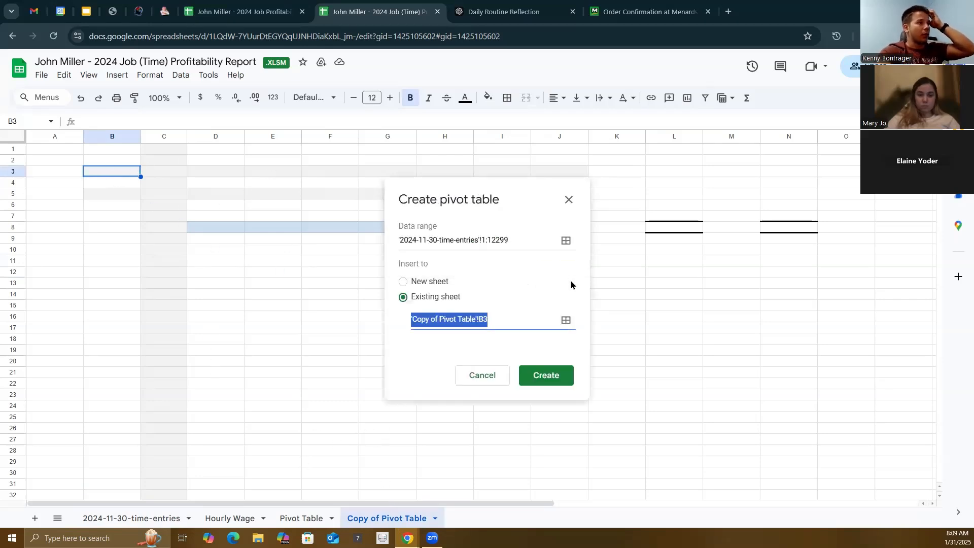
left_click(544, 379)
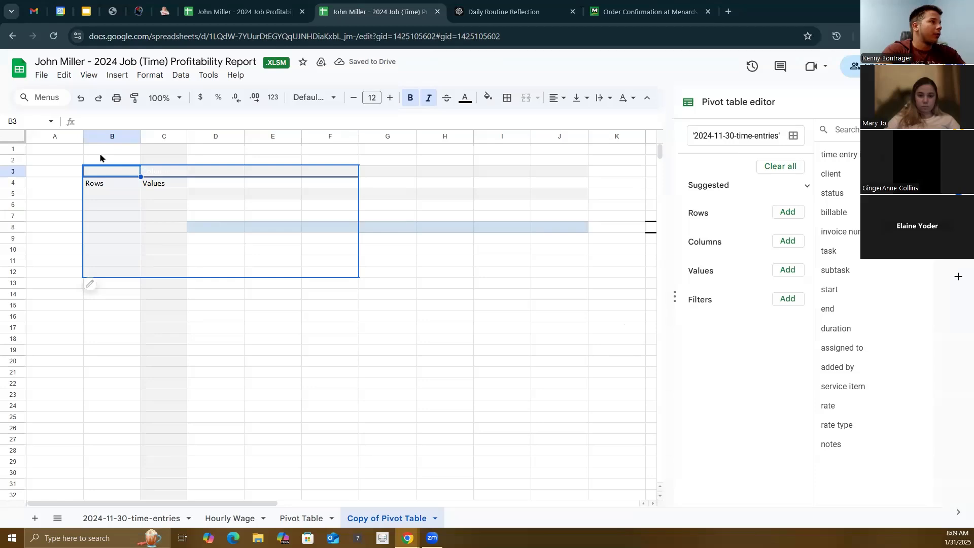
- Reset the fill color of cells B1:K25 on the Copy of Pivot Table sheet
left_click_drag(99, 152, 591, 432)
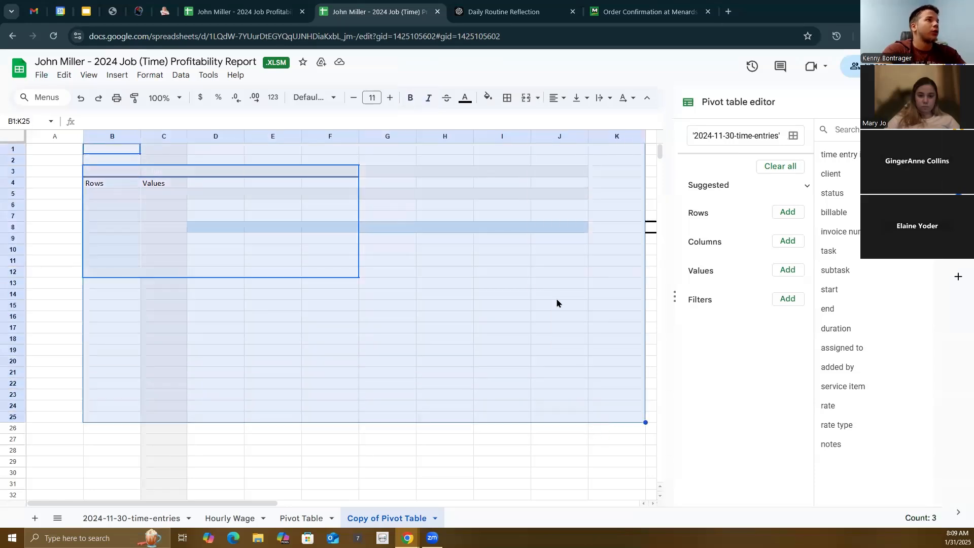
left_click(488, 97)
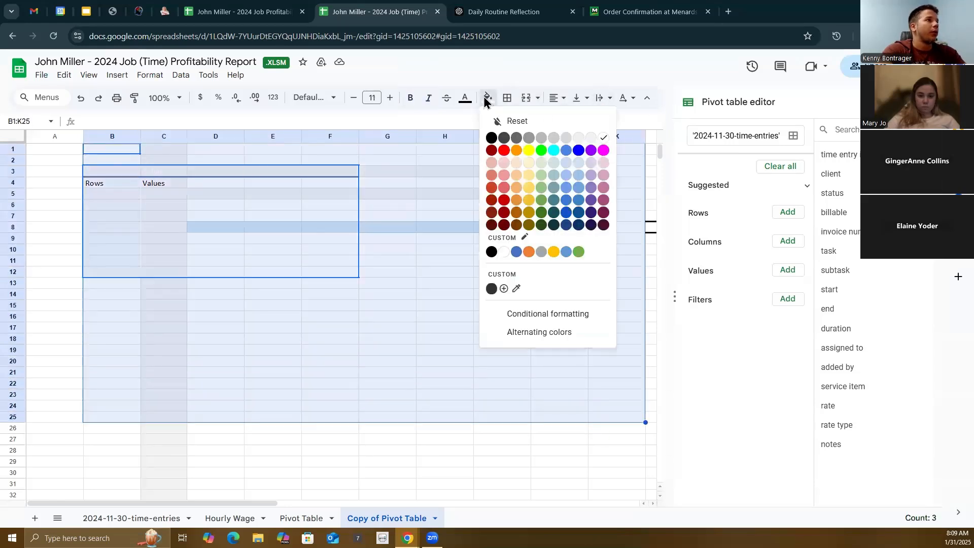
left_click(531, 126)
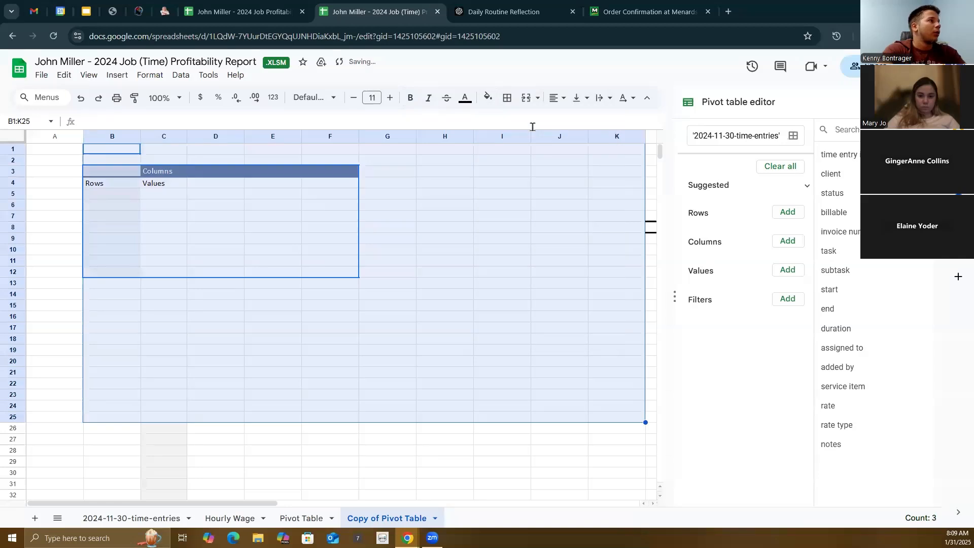
left_click(499, 429)
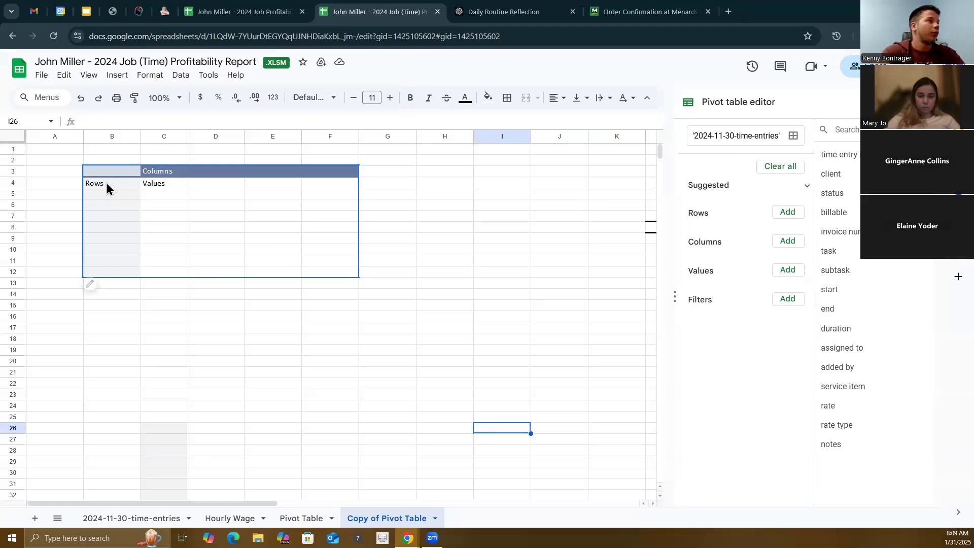
- Add the client field to the pivot table's rows
left_click_drag(105, 183, 120, 262)
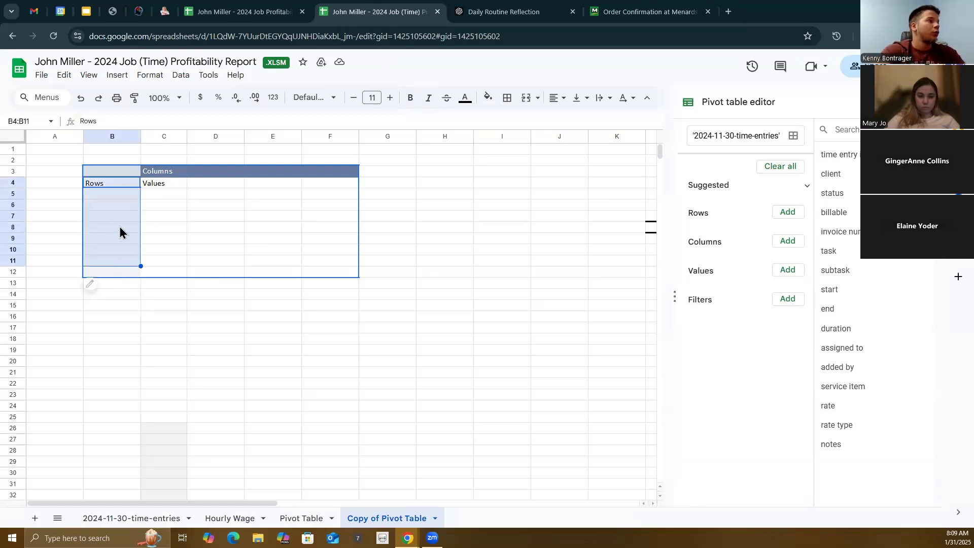
left_click(180, 230)
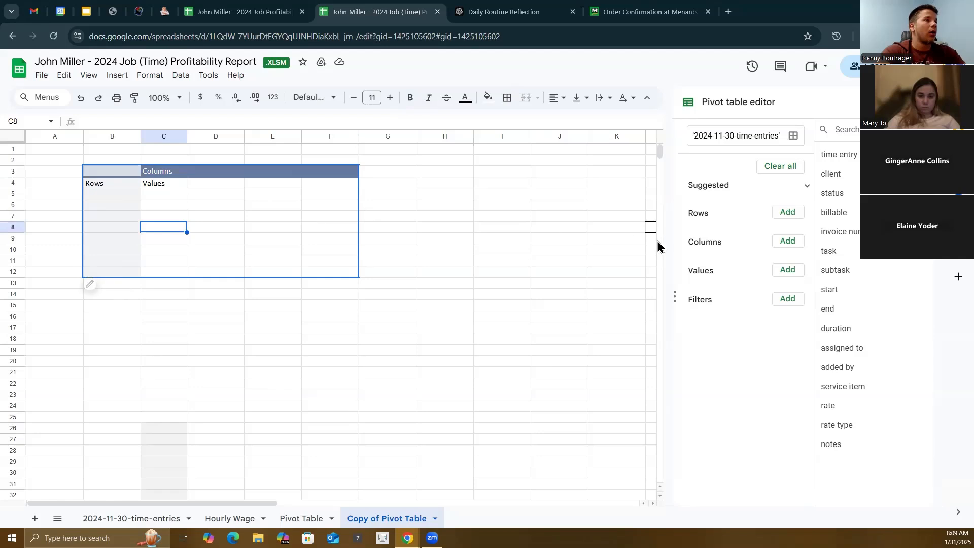
left_click(787, 212)
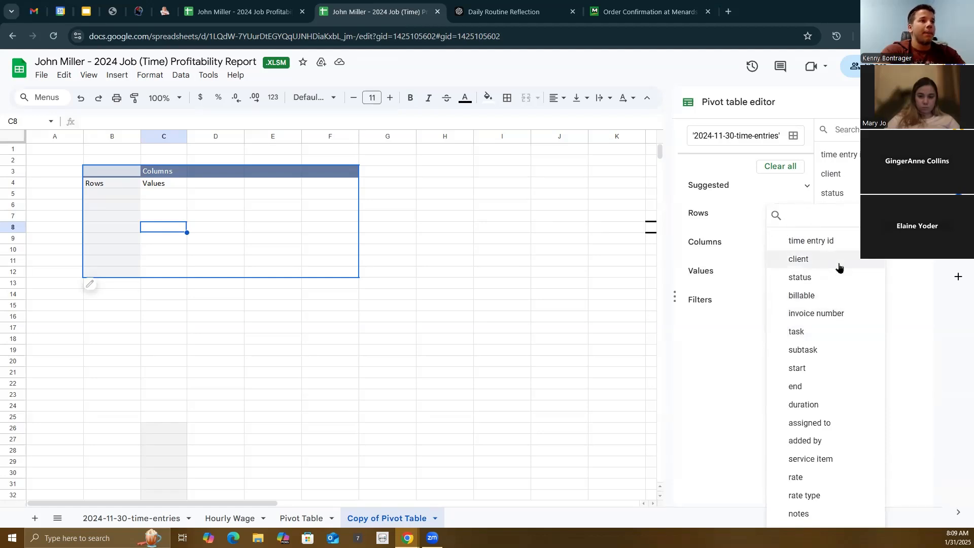
left_click(839, 267)
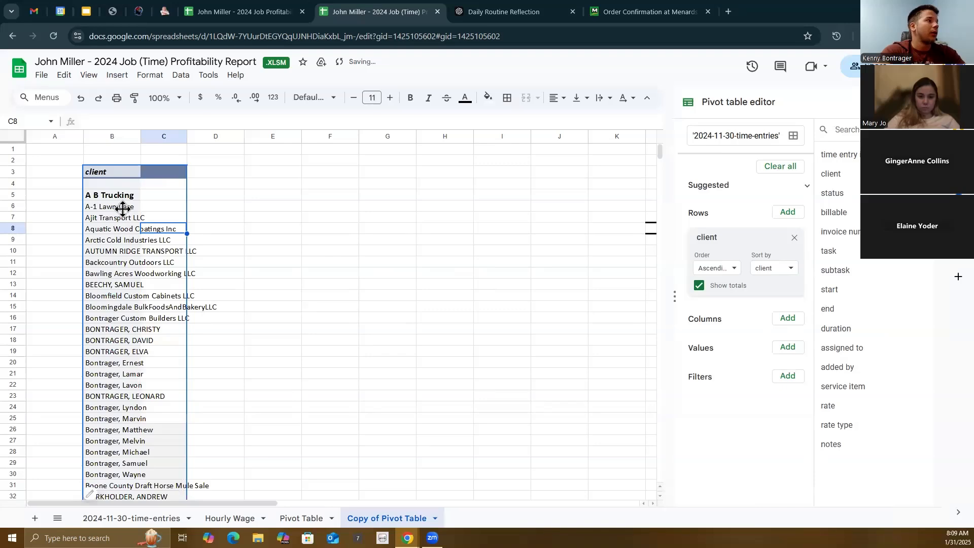
- Look through the client rows and the time entries sheet, and check the client field's order and sort-by options
scroll(137, 330, "down", 20)
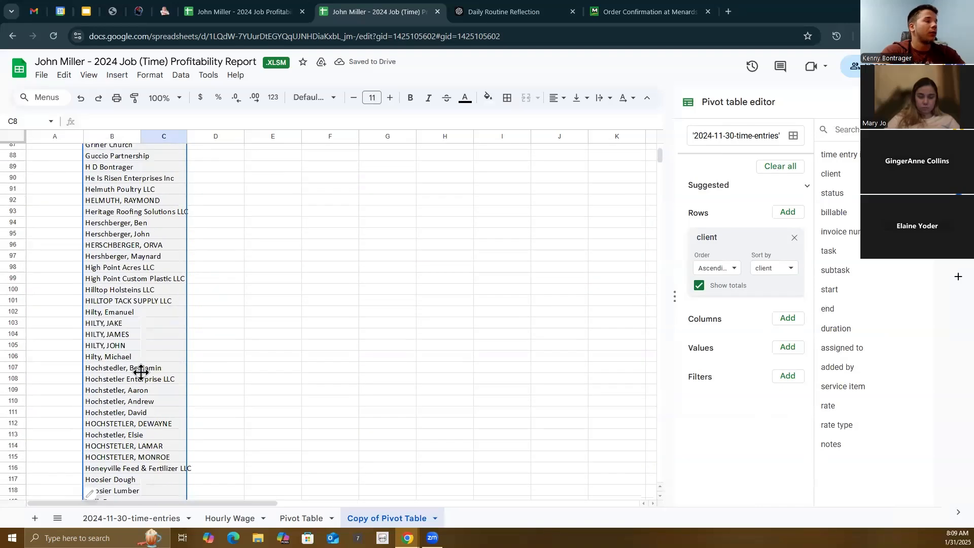
scroll(141, 372, "down", 10)
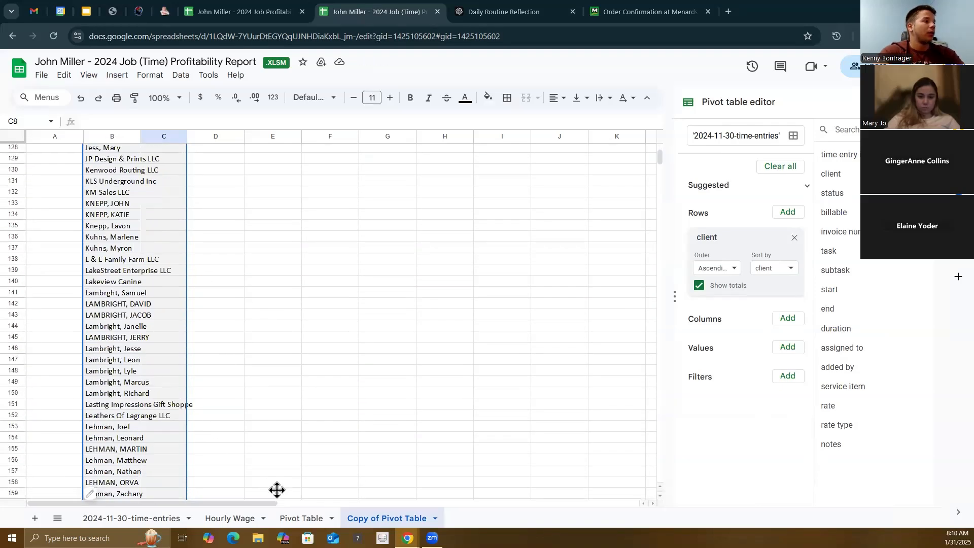
left_click(132, 518)
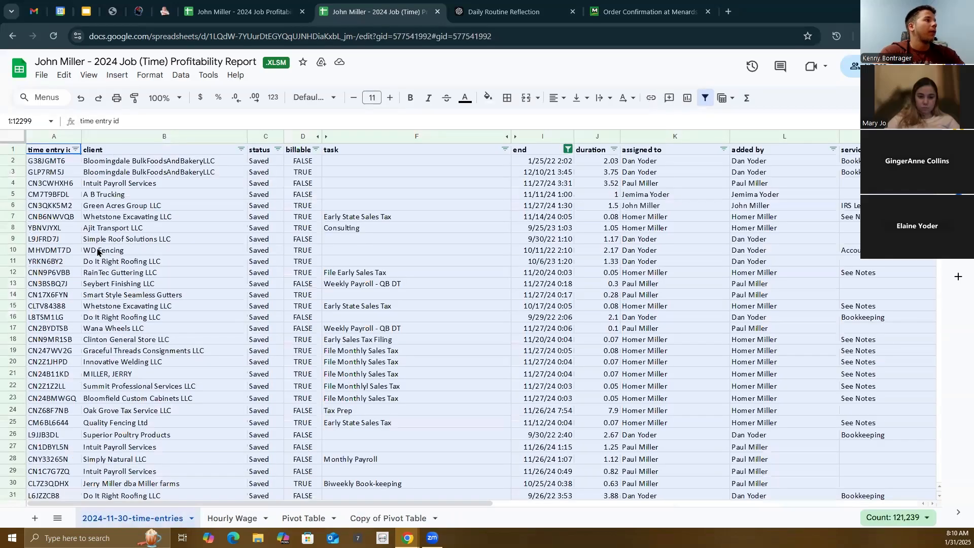
left_click(373, 518)
scroll(127, 309, "down", 17)
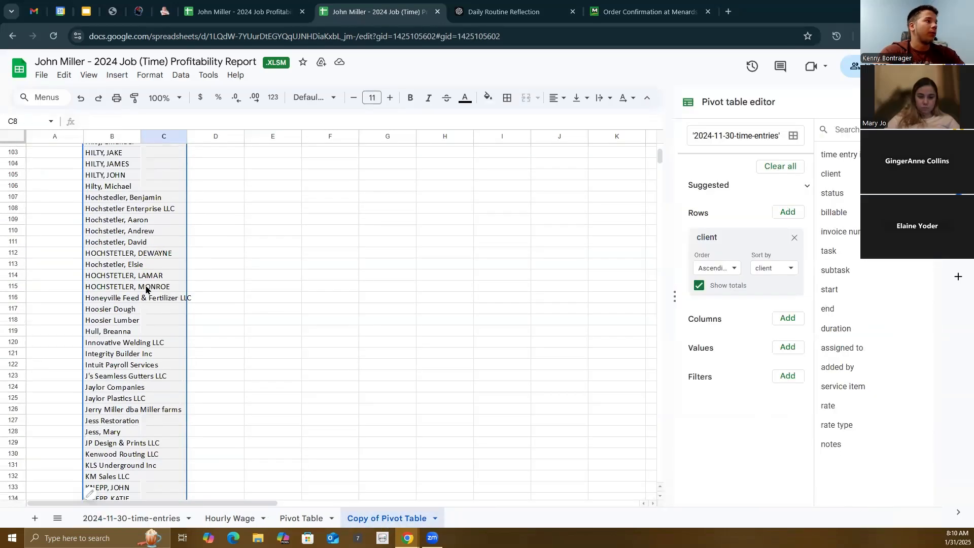
scroll(136, 339, "up", 20)
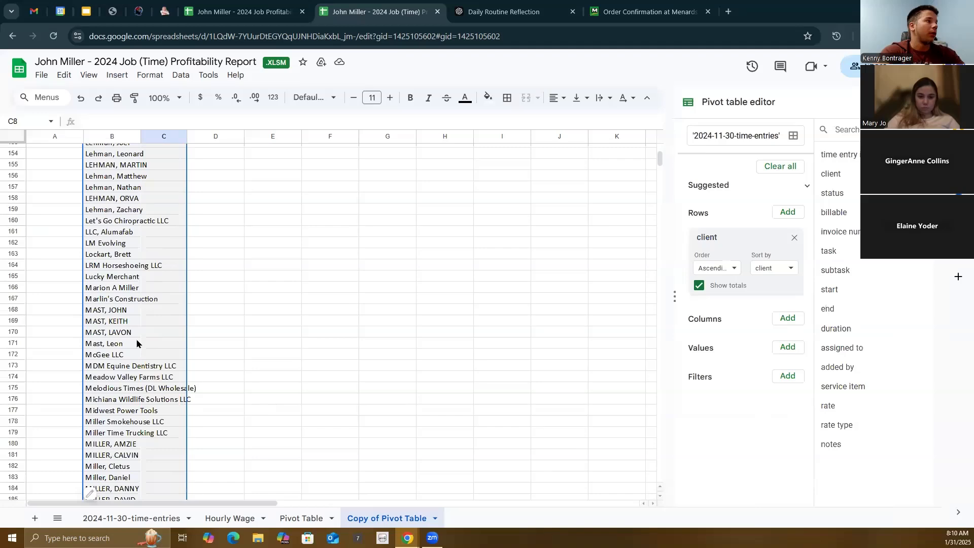
scroll(140, 344, "up", 7)
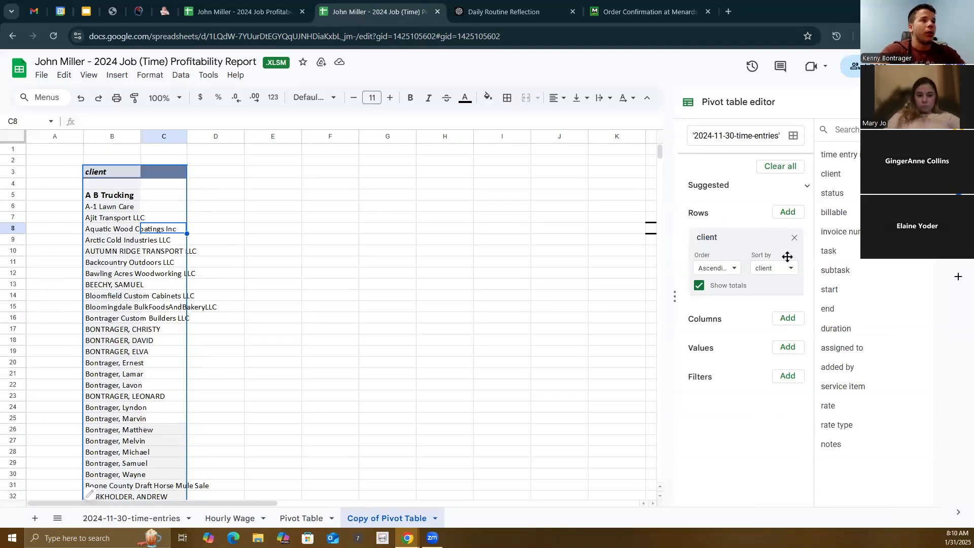
left_click(733, 268)
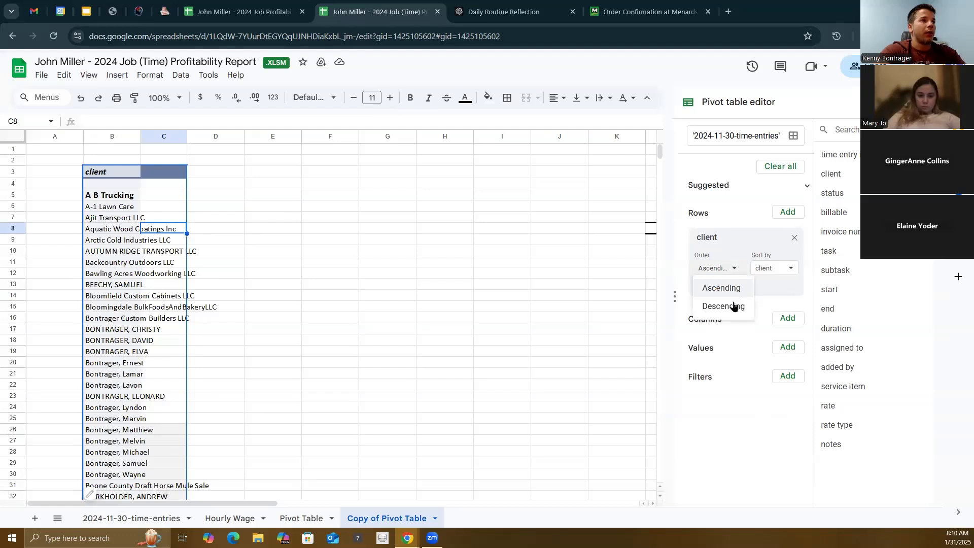
left_click(747, 245)
left_click(790, 267)
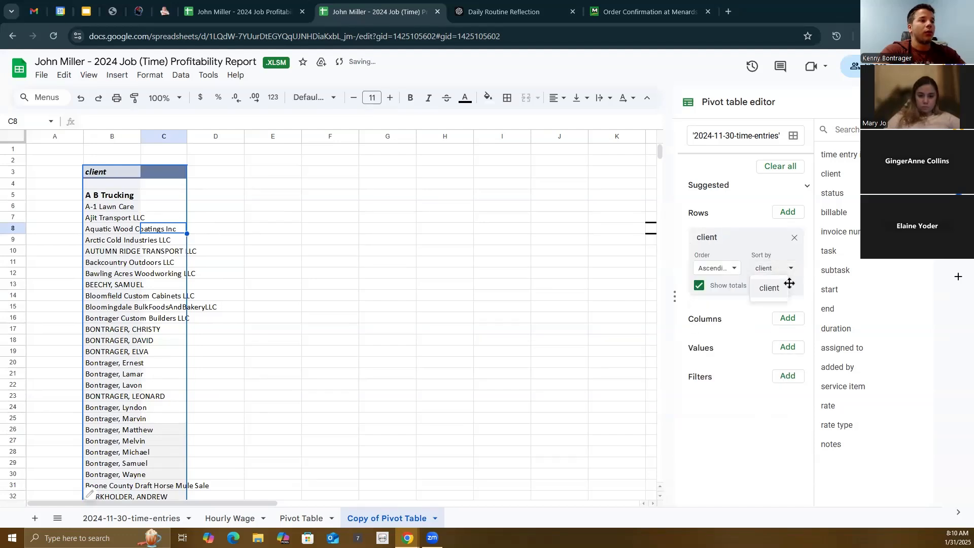
left_click(744, 244)
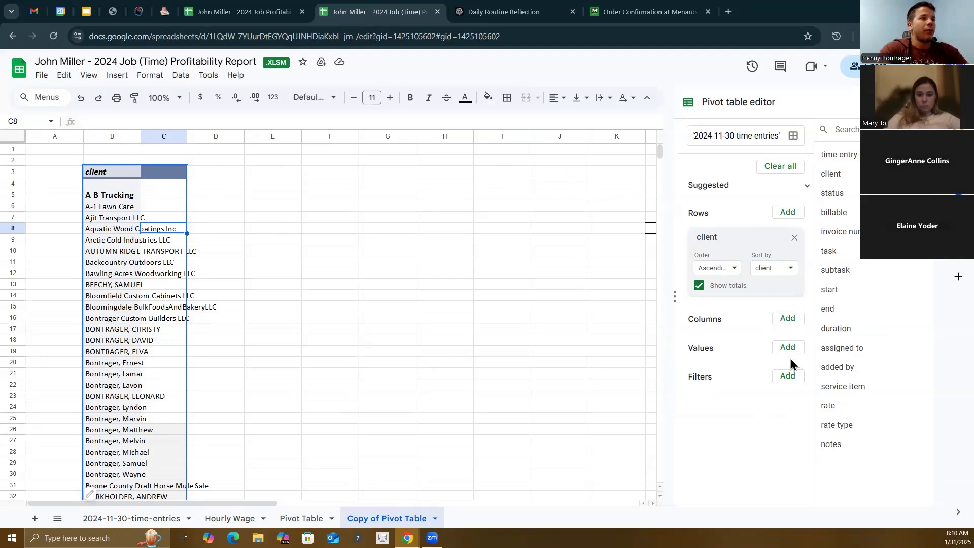
- Examine the available column fields and the header row of the time entries sheet, including client and assigned to
left_click(787, 320)
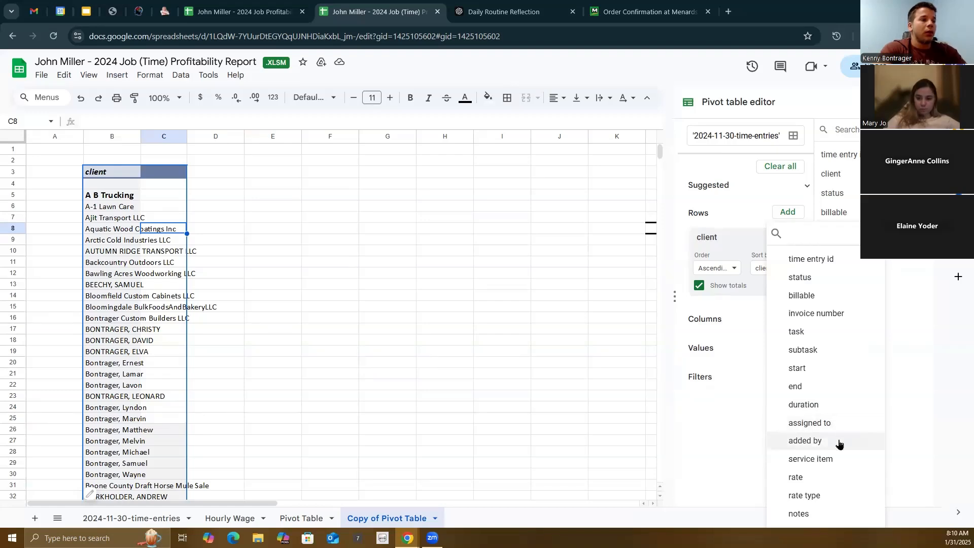
left_click(172, 518)
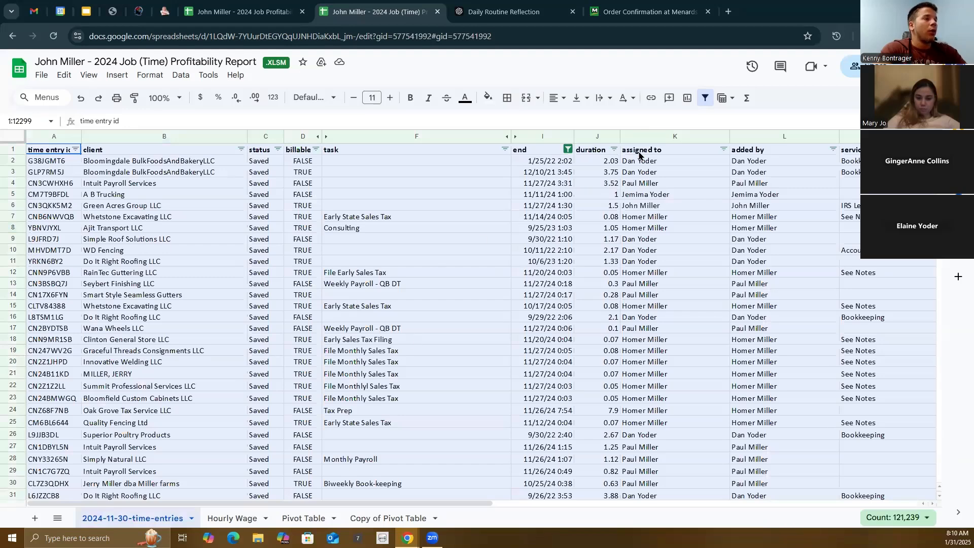
left_click(639, 152)
left_click(51, 152)
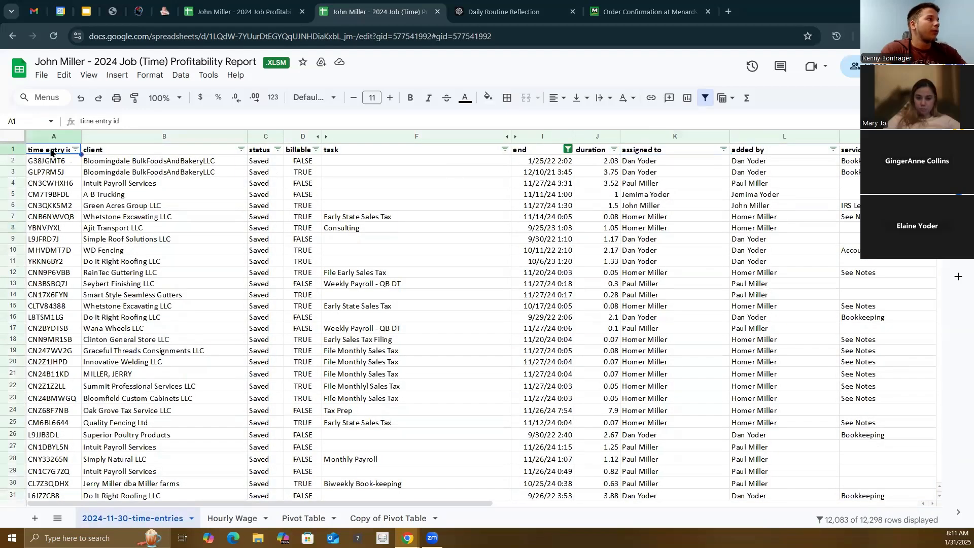
left_click(180, 219)
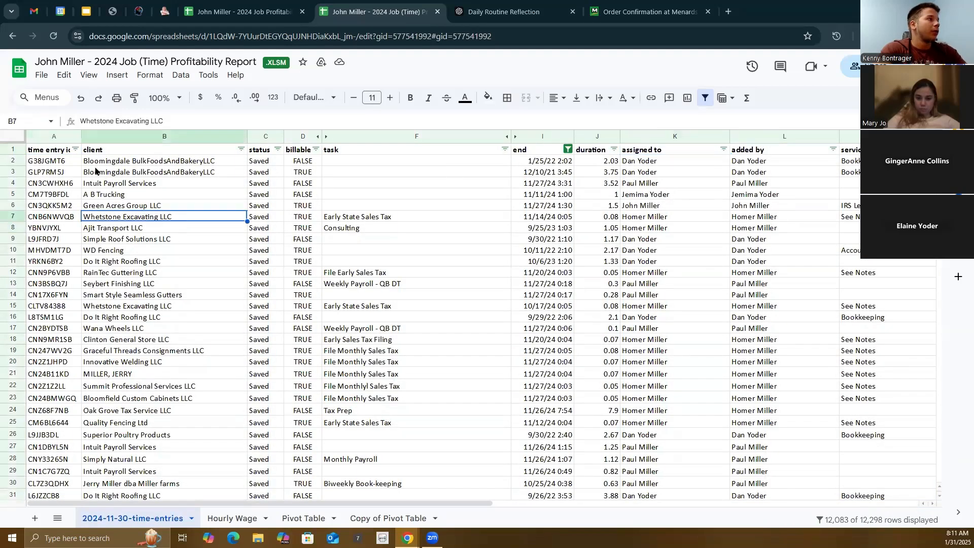
left_click(10, 150)
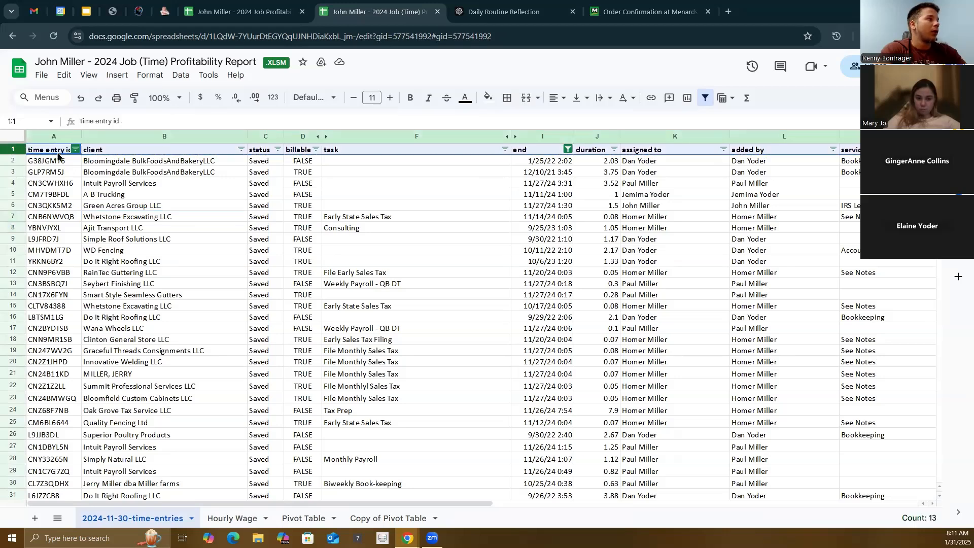
left_click(111, 153)
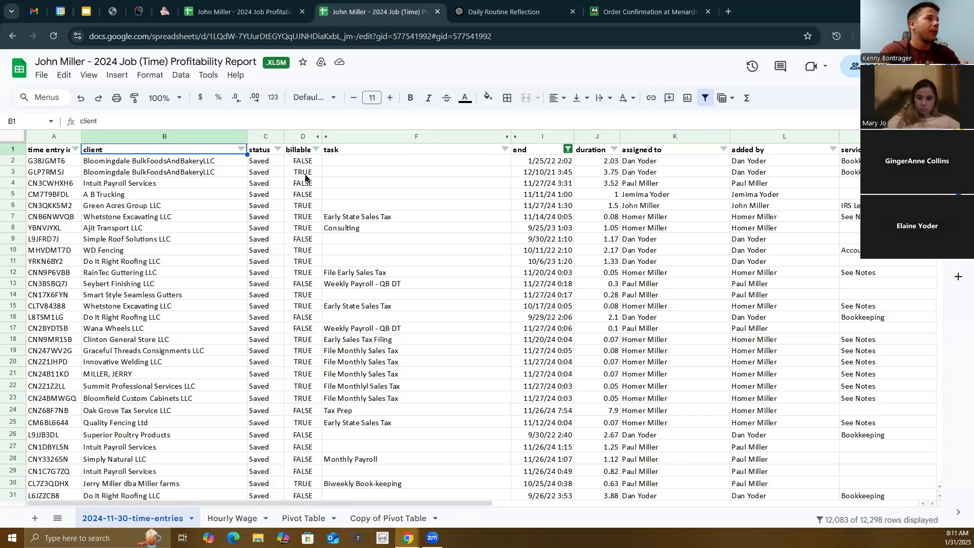
scroll(661, 230, "down", 6)
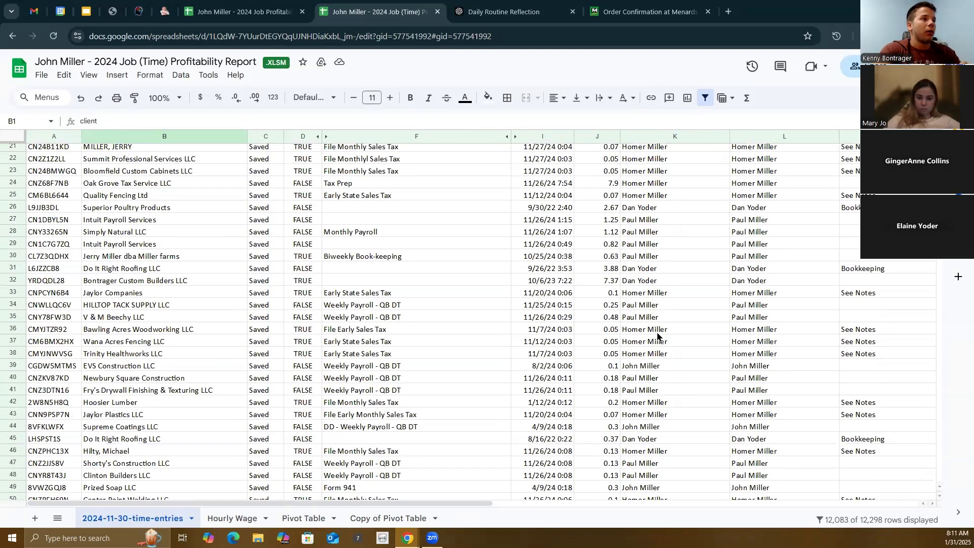
scroll(652, 336, "up", 6)
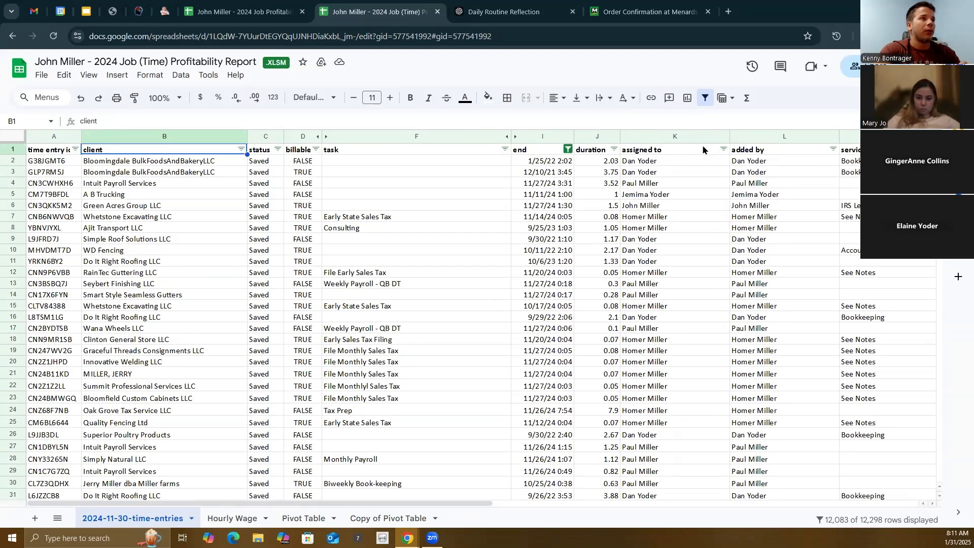
- Add the assigned to field to the columns of the pivot table on the Copy of Pivot Table sheet
left_click(401, 517)
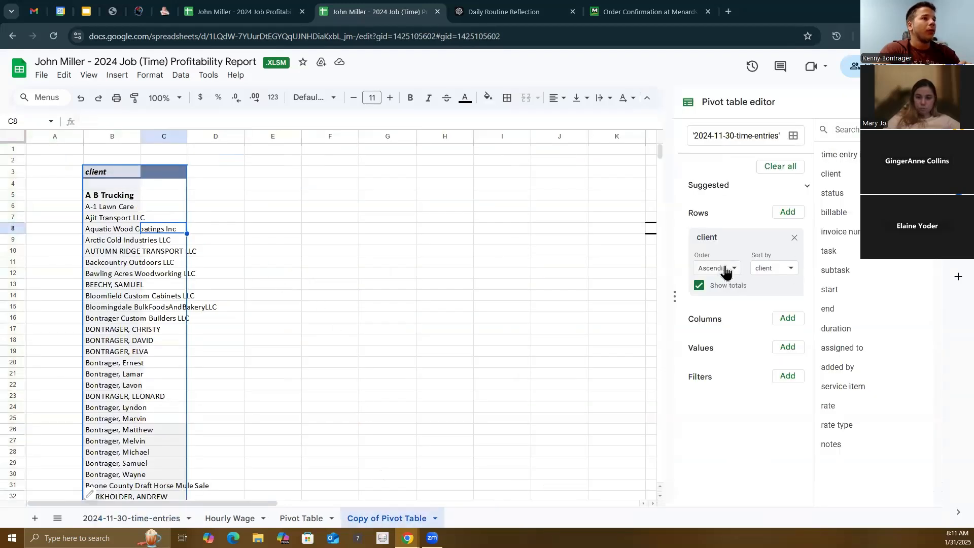
left_click(796, 326)
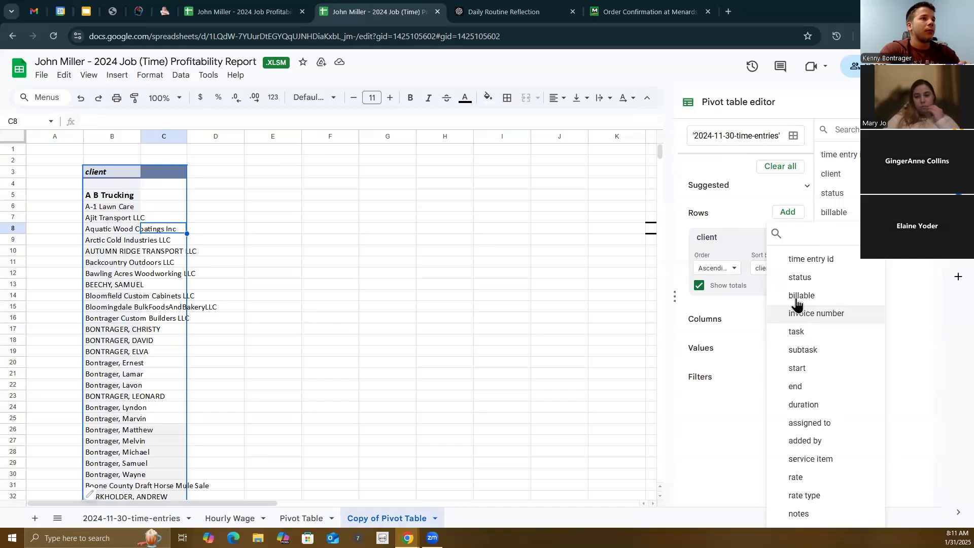
left_click(821, 423)
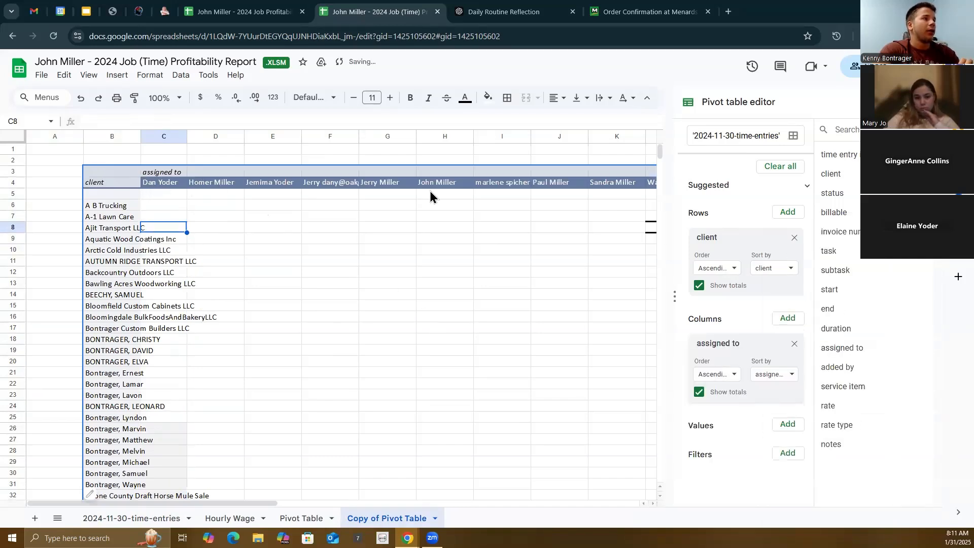
left_click_drag(238, 503, 361, 415)
left_click_drag(430, 217, 549, 231)
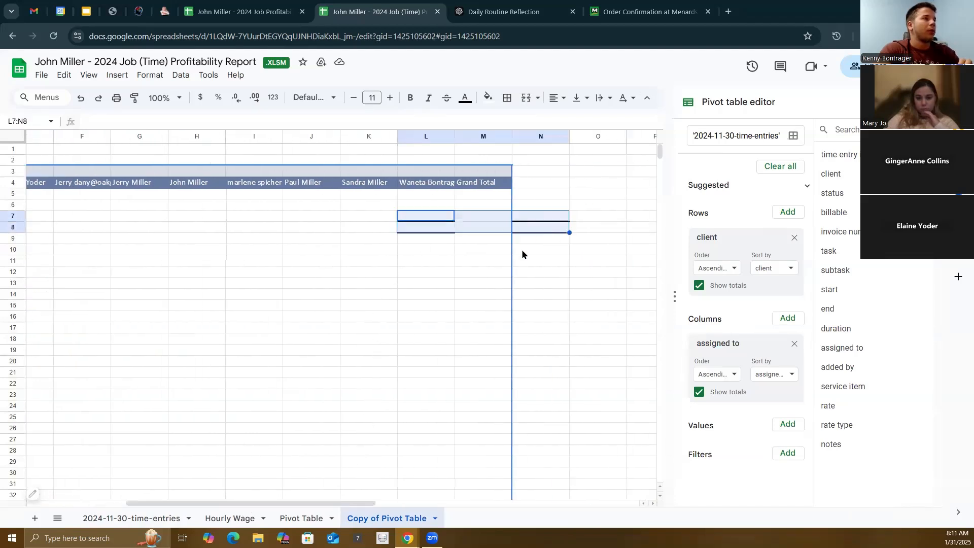
right_click(490, 232)
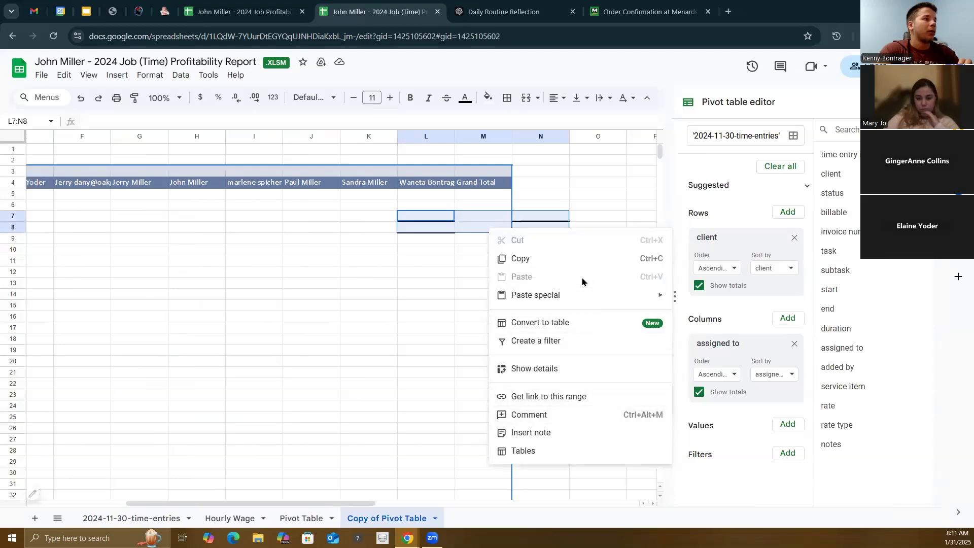
left_click(369, 283)
left_click_drag(425, 205, 544, 231)
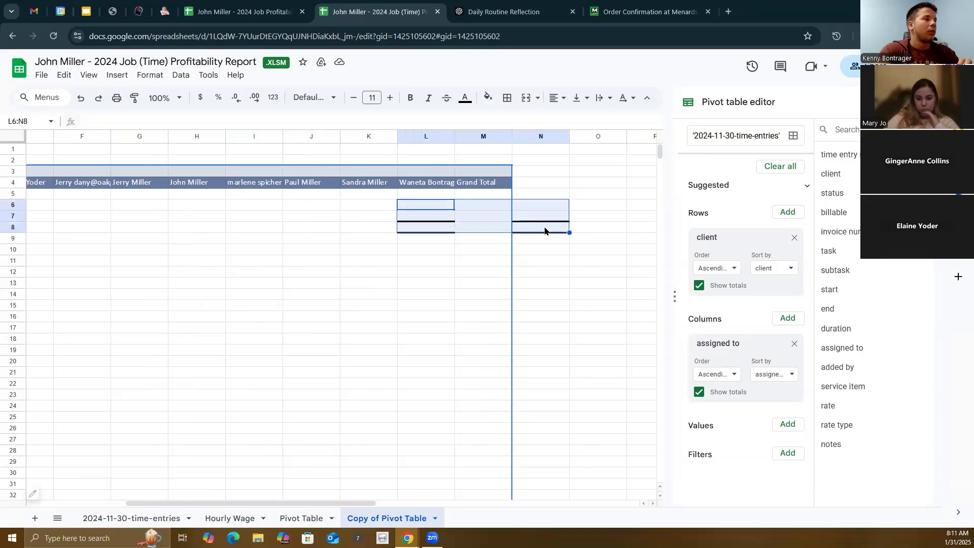
right_click(547, 220)
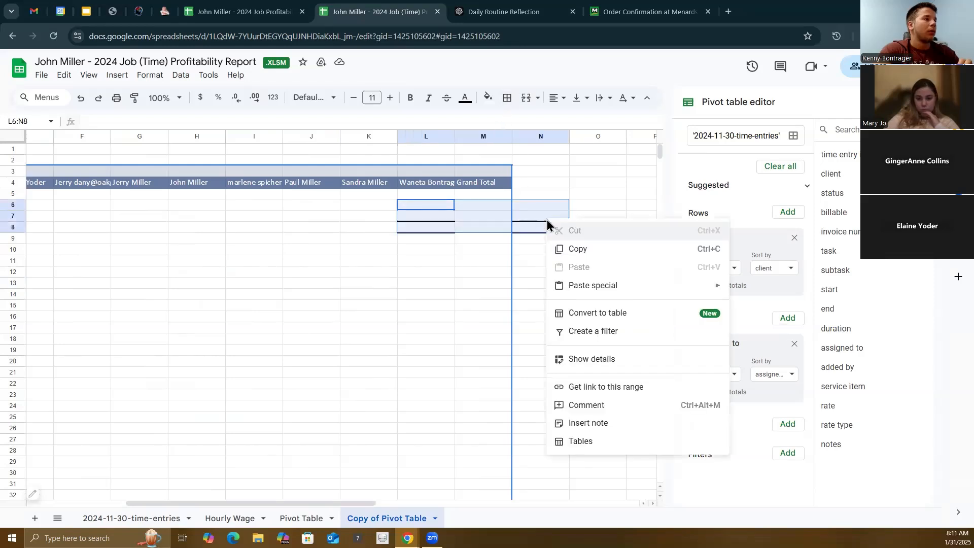
left_click(522, 341)
- Turn off bold formatting in cell L8 of the Copy of Pivot Table sheet
left_click(447, 230)
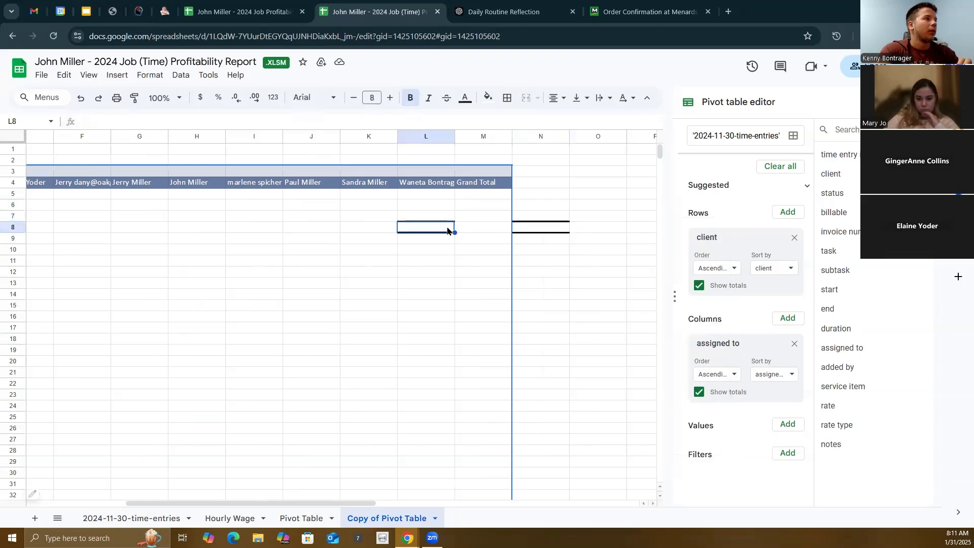
left_click(409, 102)
left_click(515, 298)
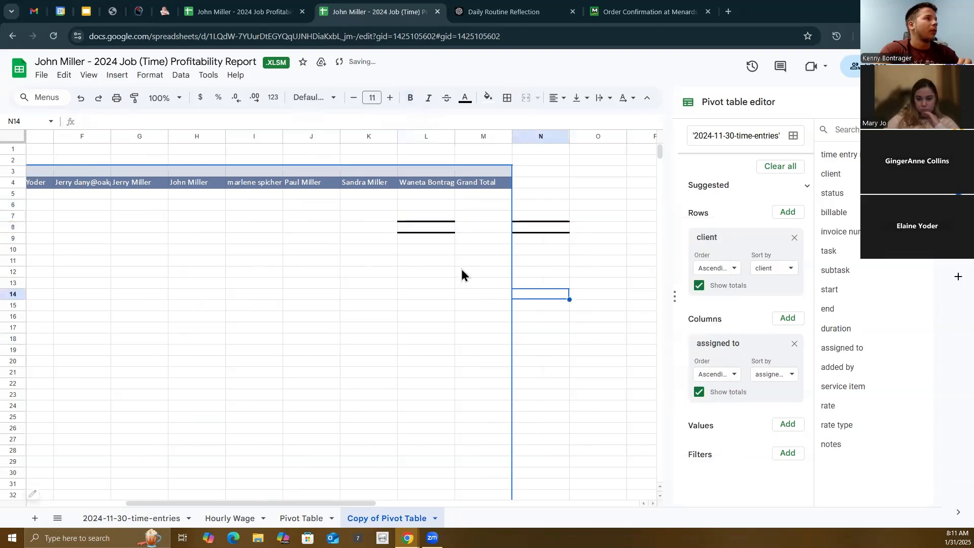
- Check the source columns on the time entries sheet and add the duration field to the pivot table's values
left_click_drag(361, 504, 151, 482)
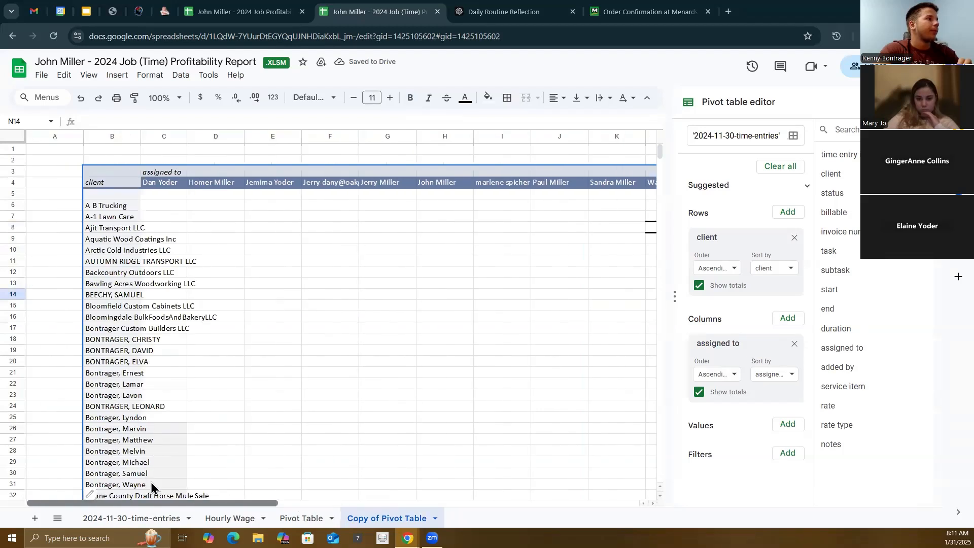
left_click(221, 317)
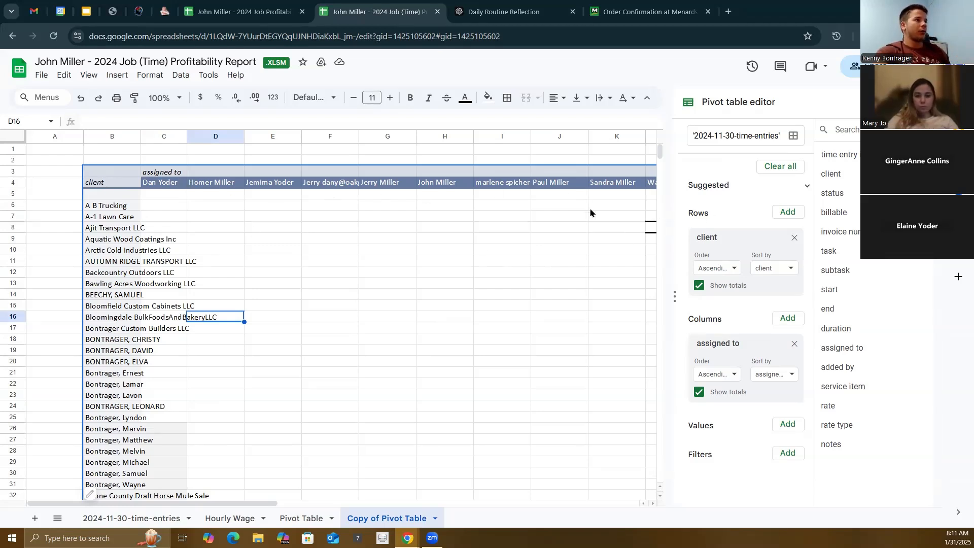
left_click(786, 425)
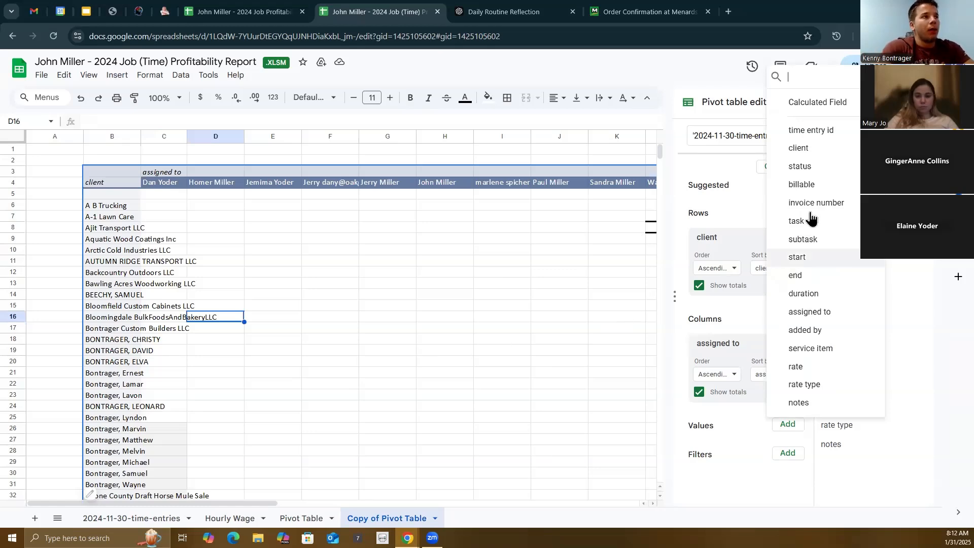
left_click(152, 518)
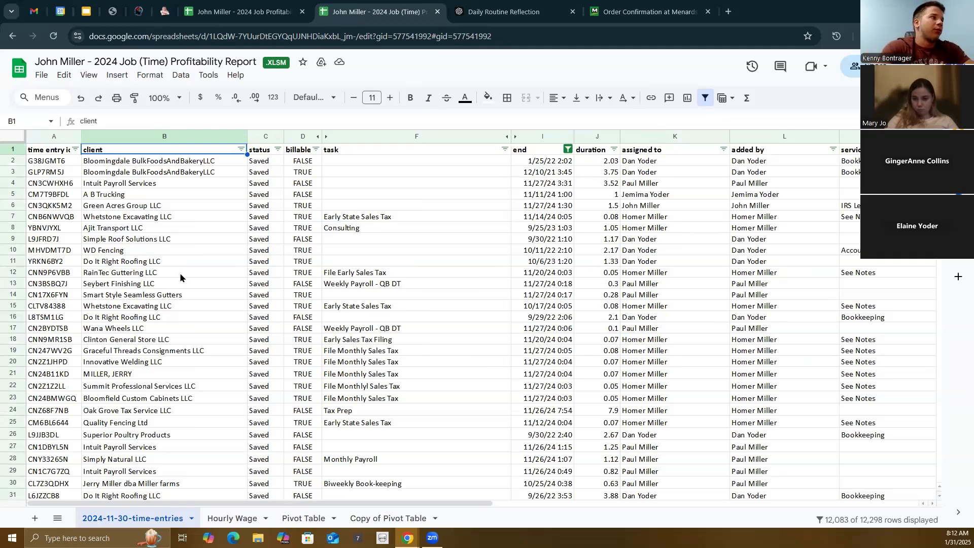
left_click(419, 512)
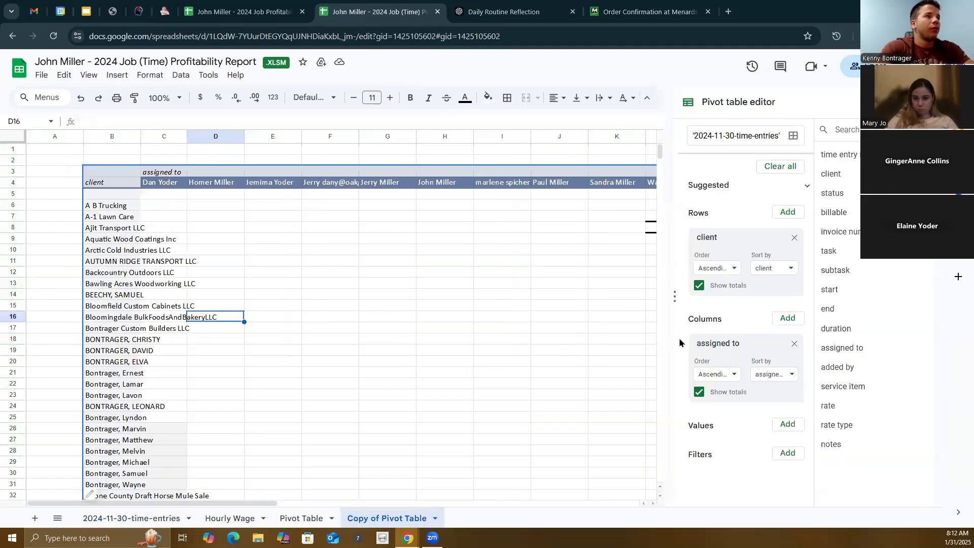
left_click(788, 424)
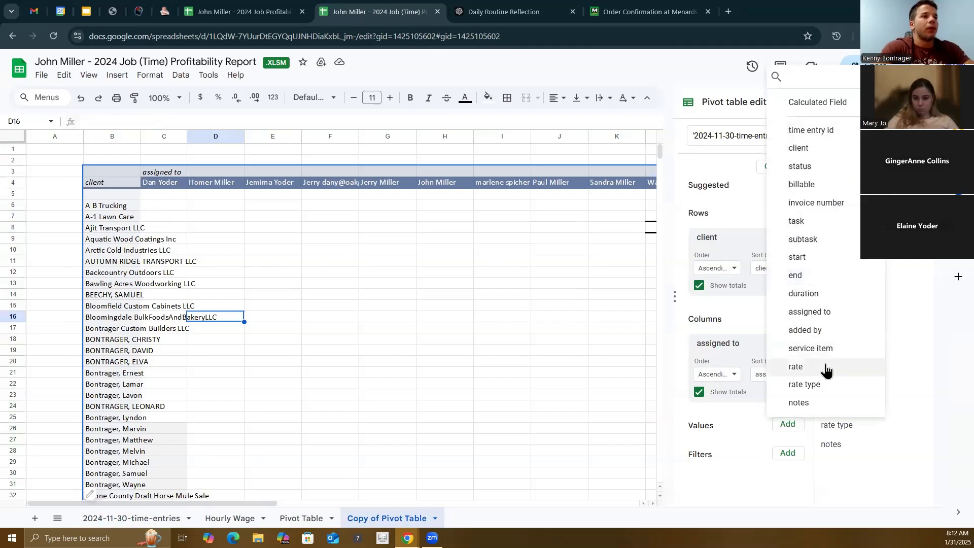
left_click(827, 296)
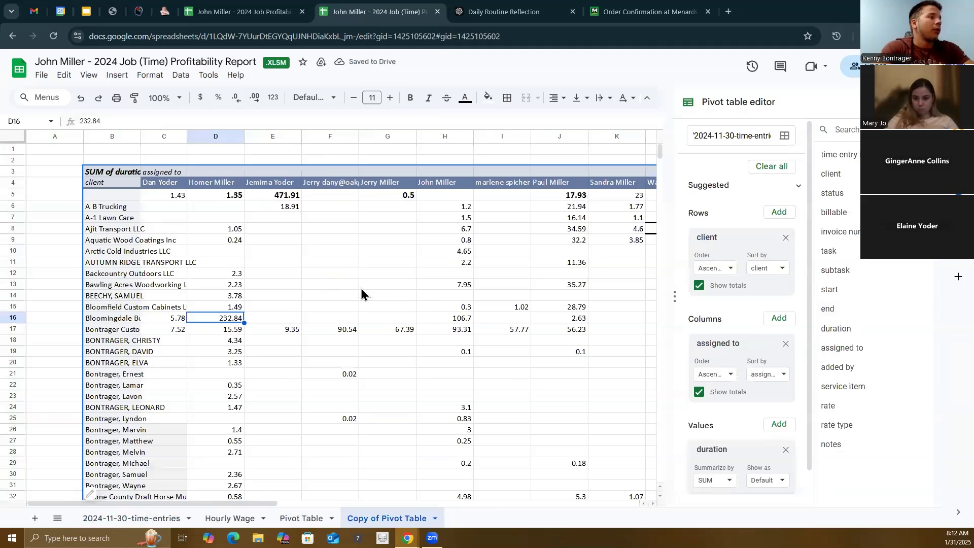
- Rename the pivot table's duration heading in cell B3 as "2024 all time tracking"
scroll(528, 337, "down", 3)
scroll(549, 359, "up", 3)
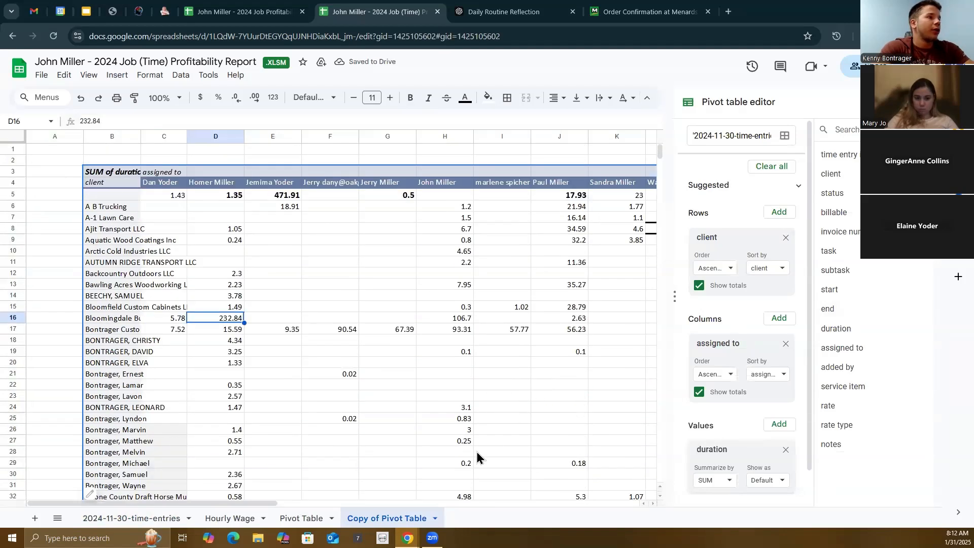
scroll(757, 381, "down", 1)
scroll(756, 380, "down", 1)
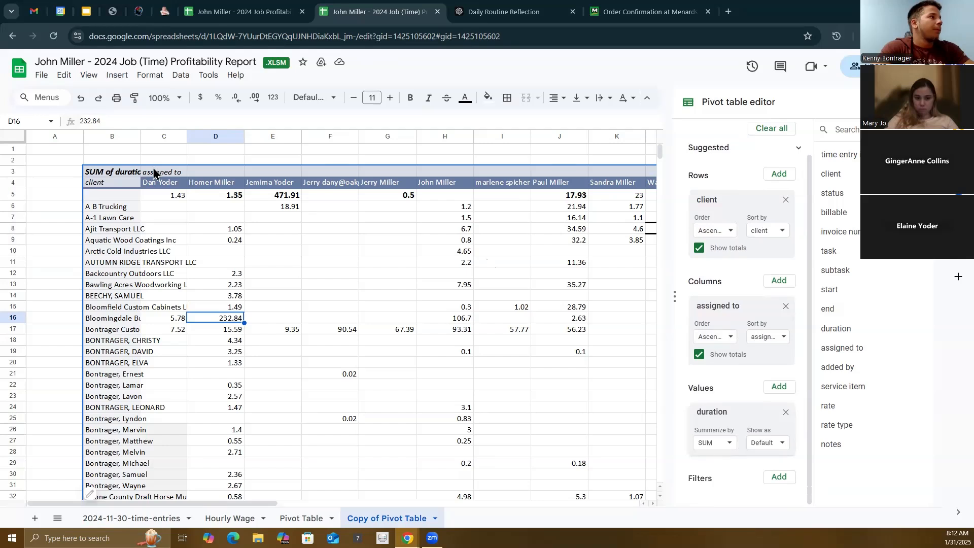
left_click(114, 166)
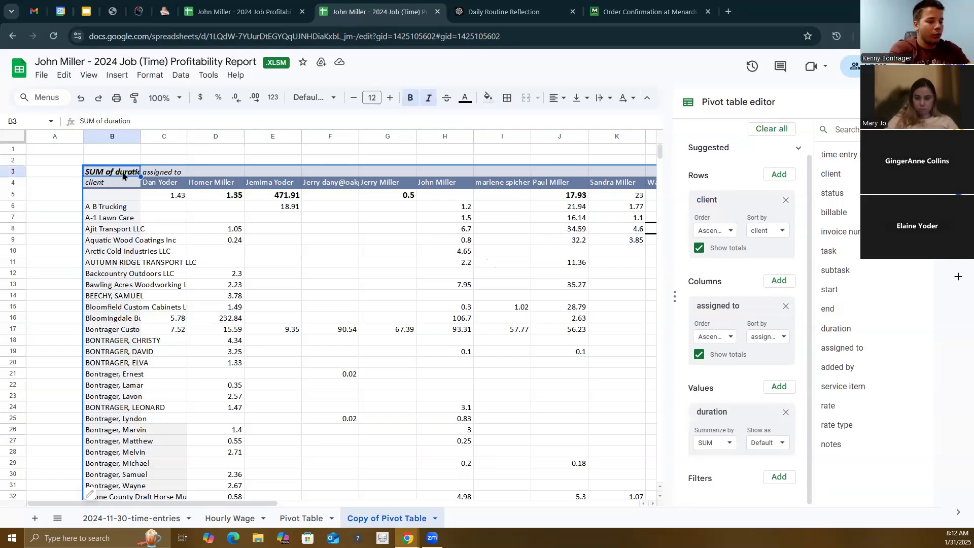
type("2024")
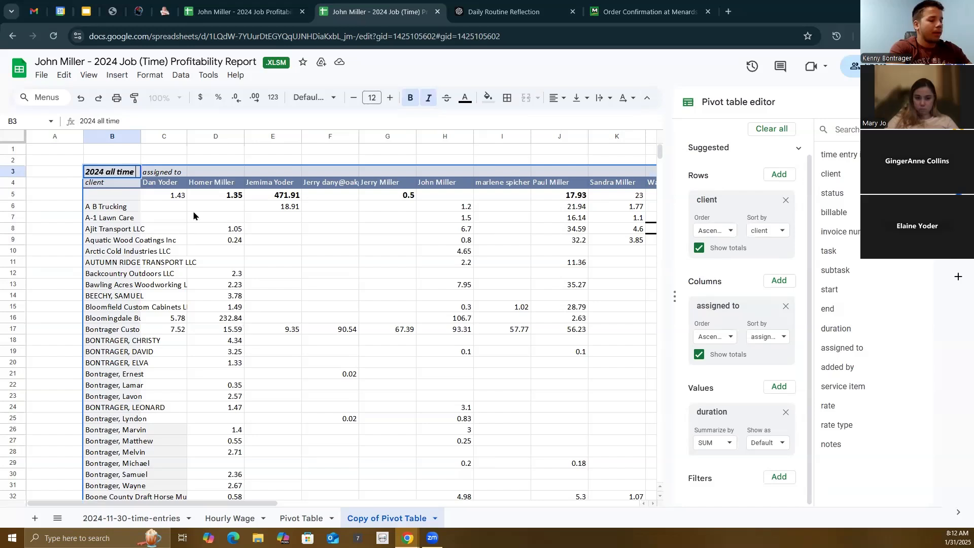
type("all time tr")
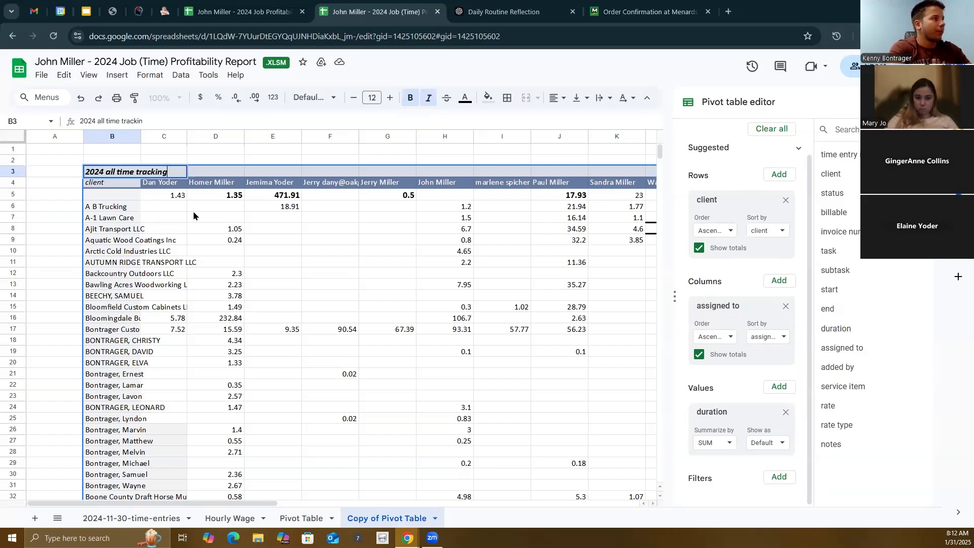
type("acking")
key("Return")
left_click(272, 251)
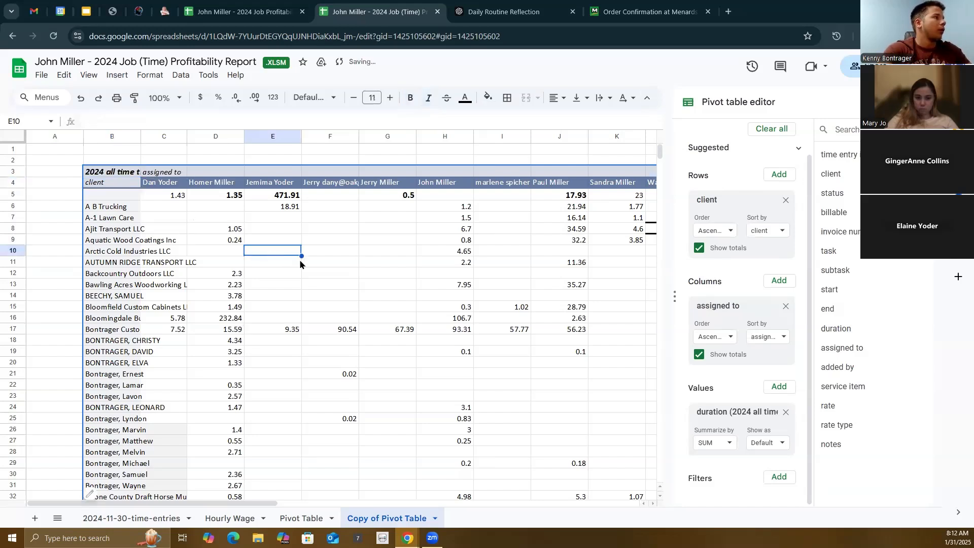
left_click(128, 175)
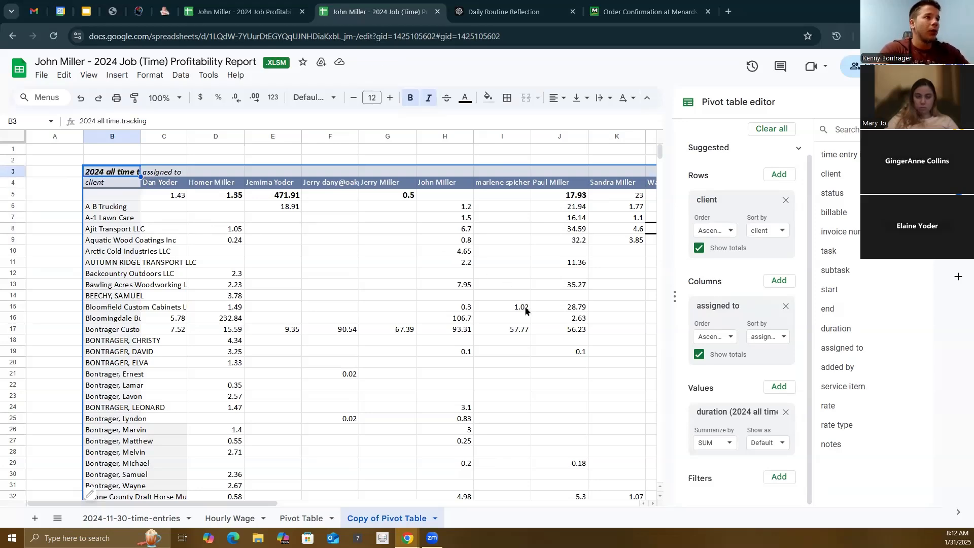
- Check the end column on the time entries sheet and add the end field to the pivot table's filters
scroll(527, 312, "down", 5)
scroll(558, 322, "up", 5)
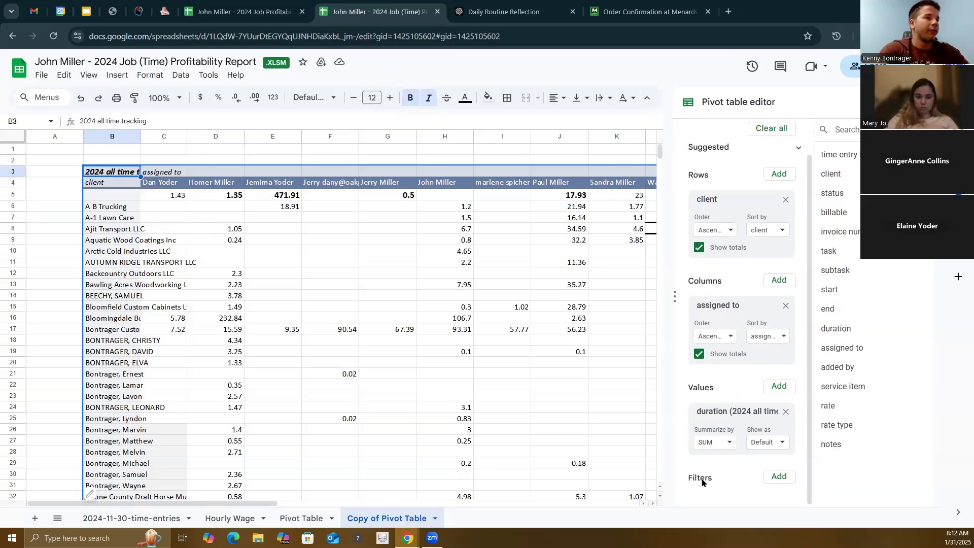
left_click(133, 518)
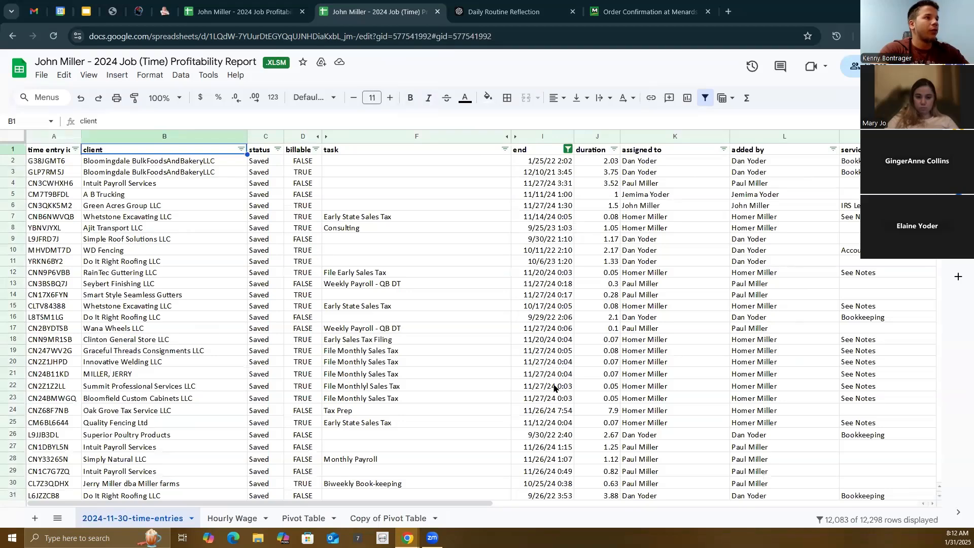
left_click(532, 150)
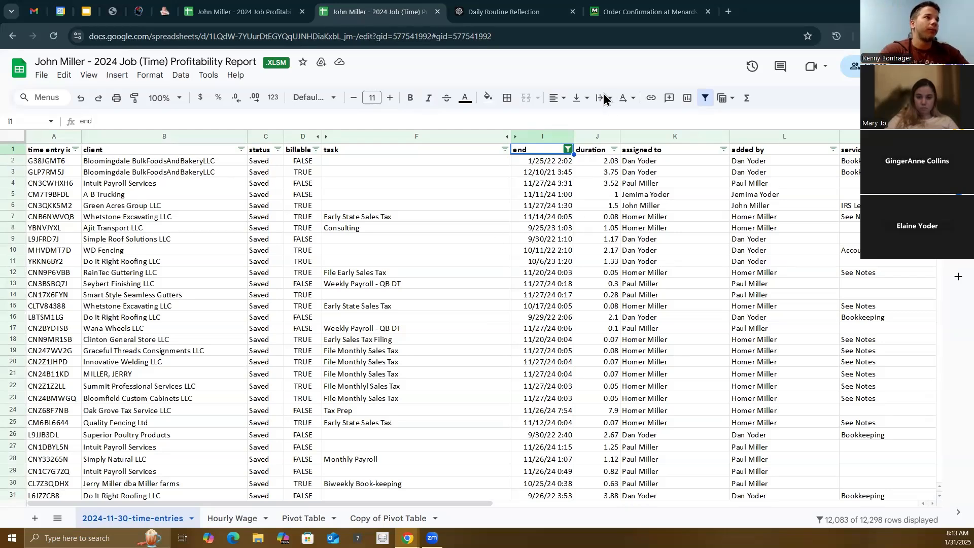
left_click(401, 517)
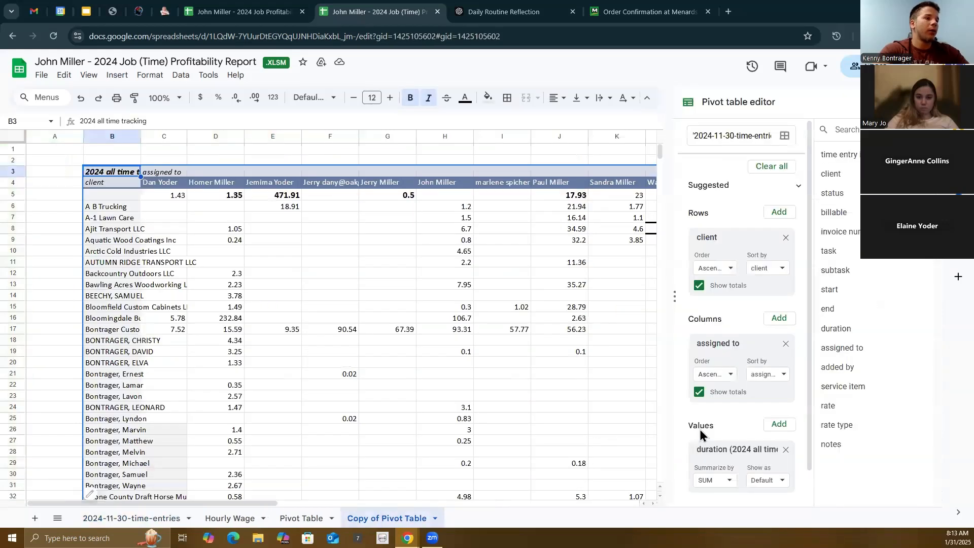
scroll(763, 471, "down", 1)
left_click(772, 482)
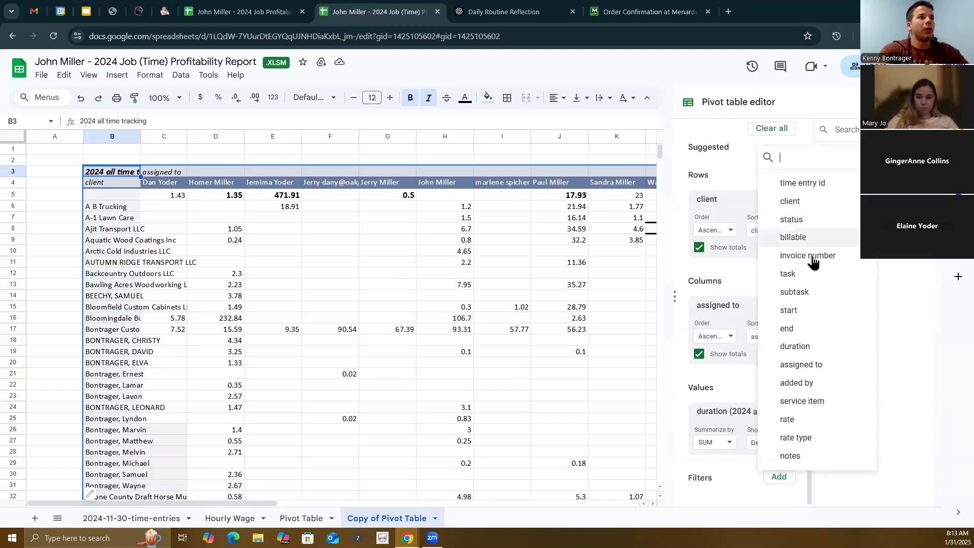
left_click(810, 330)
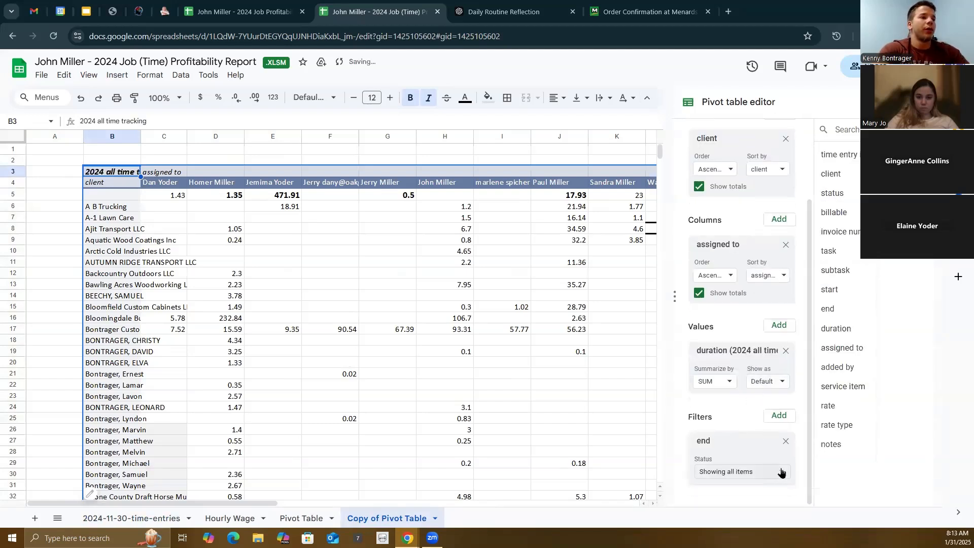
- Browse the end filter's date values and try a filter condition of Date is with exact date
left_click(780, 471)
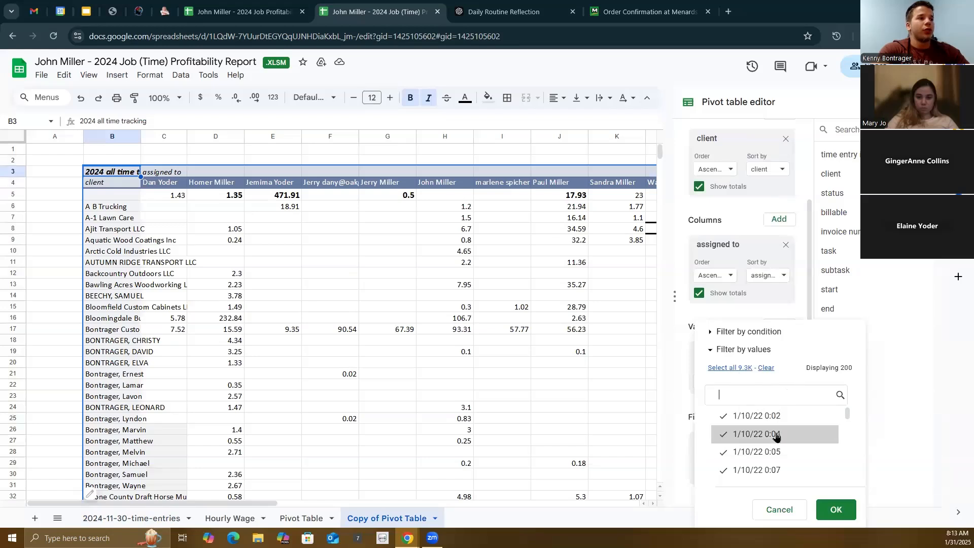
scroll(774, 436, "down", 5)
scroll(776, 449, "down", 10)
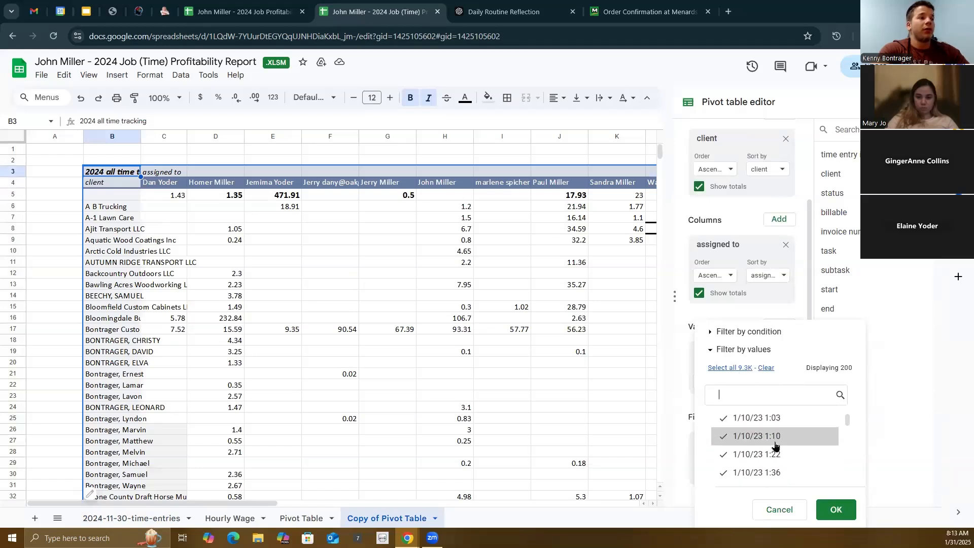
scroll(779, 446, "down", 10)
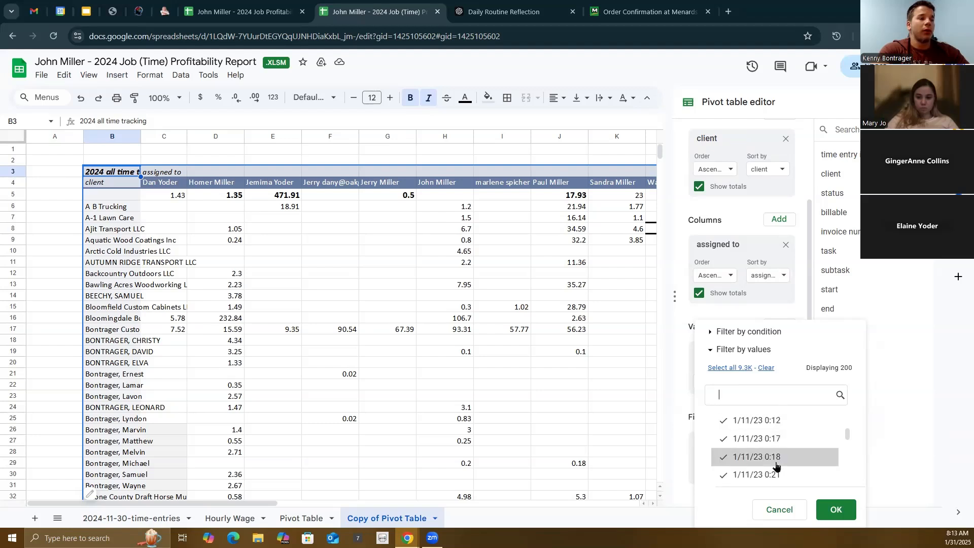
scroll(774, 449, "down", 8)
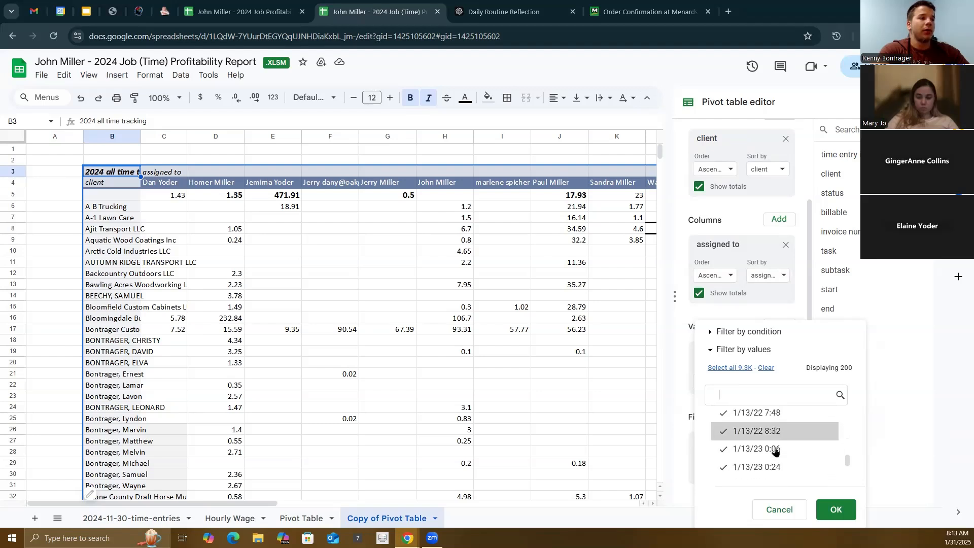
left_click(712, 333)
left_click(794, 331)
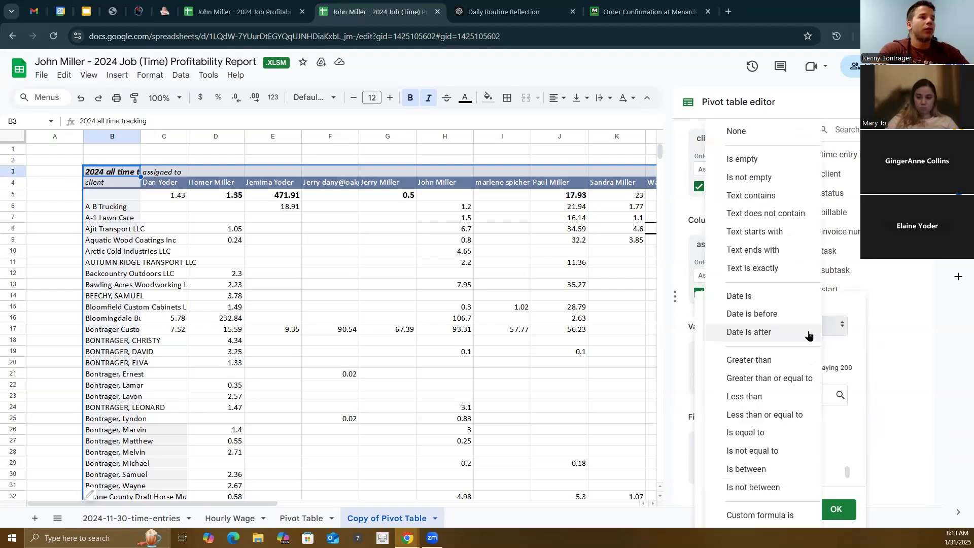
left_click(779, 300)
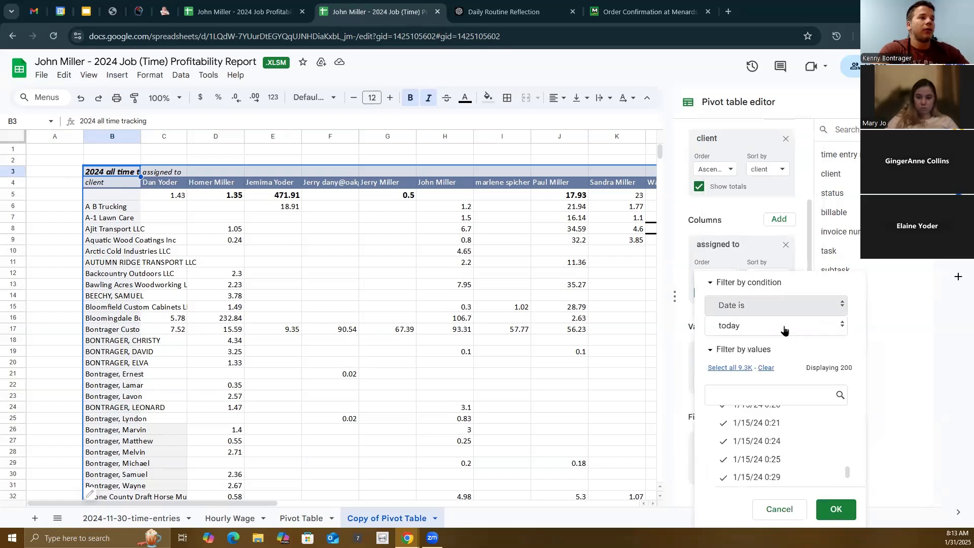
left_click(784, 330)
left_click(755, 454)
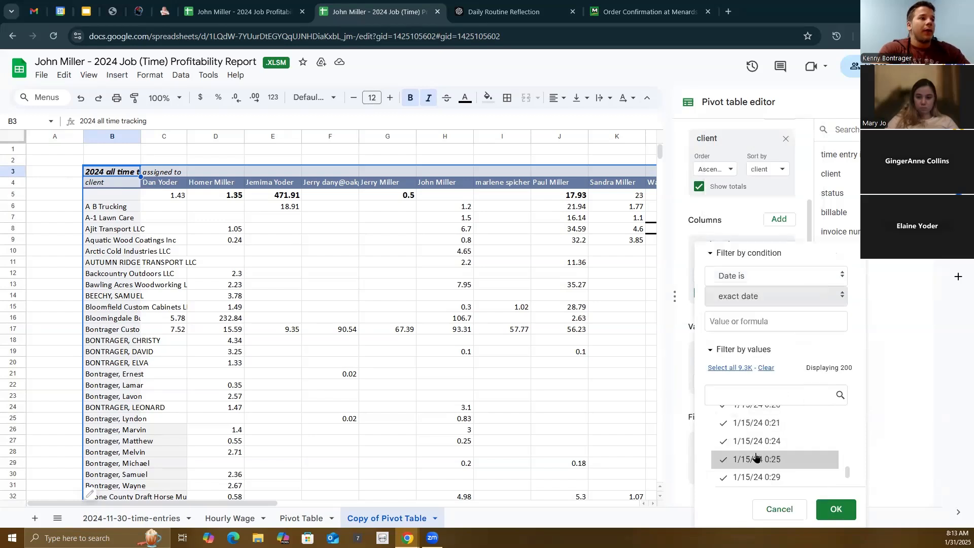
left_click(774, 276)
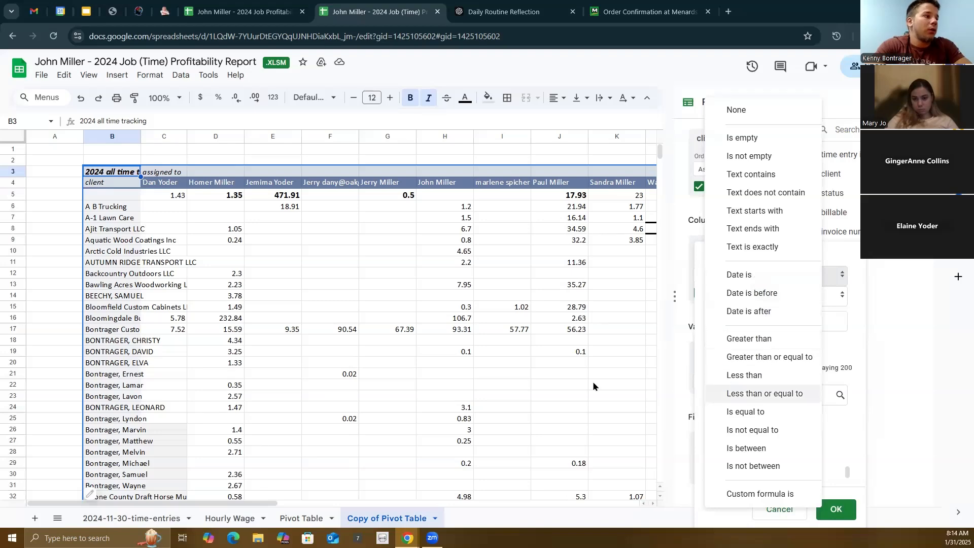
- Check the end date filter condition of the original pivot table on the Pivot Table sheet
left_click(297, 519)
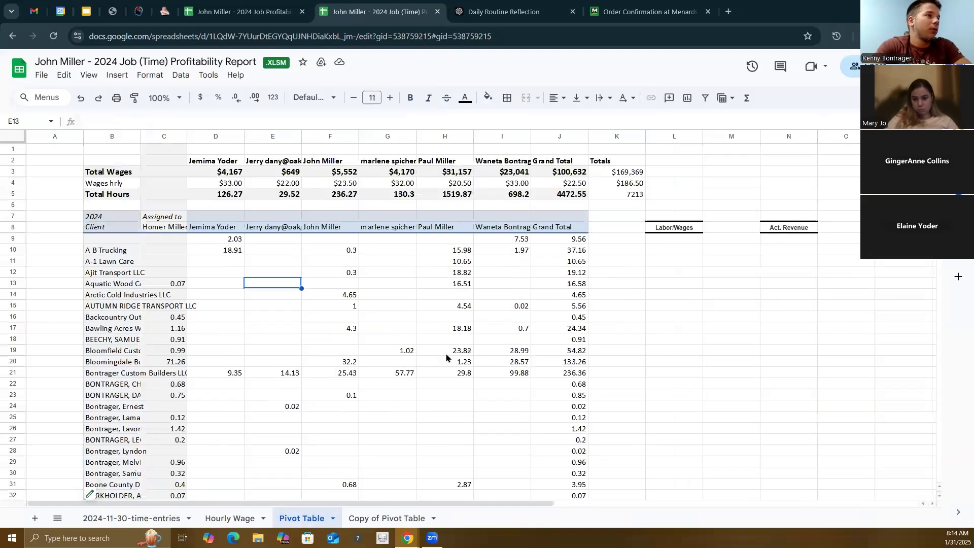
scroll(442, 395, "down", 5)
scroll(438, 430, "up", 5)
left_click(401, 373)
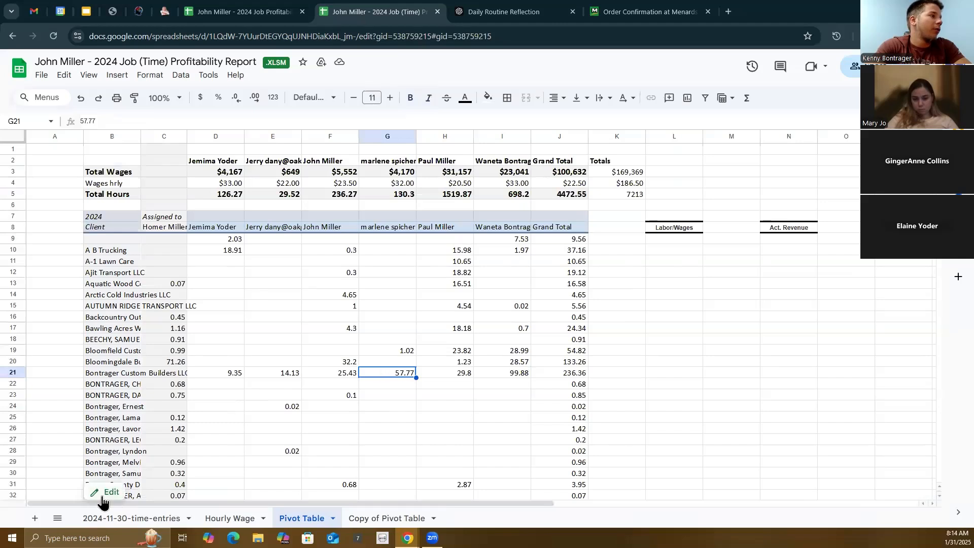
left_click(102, 497)
scroll(740, 439, "down", 4)
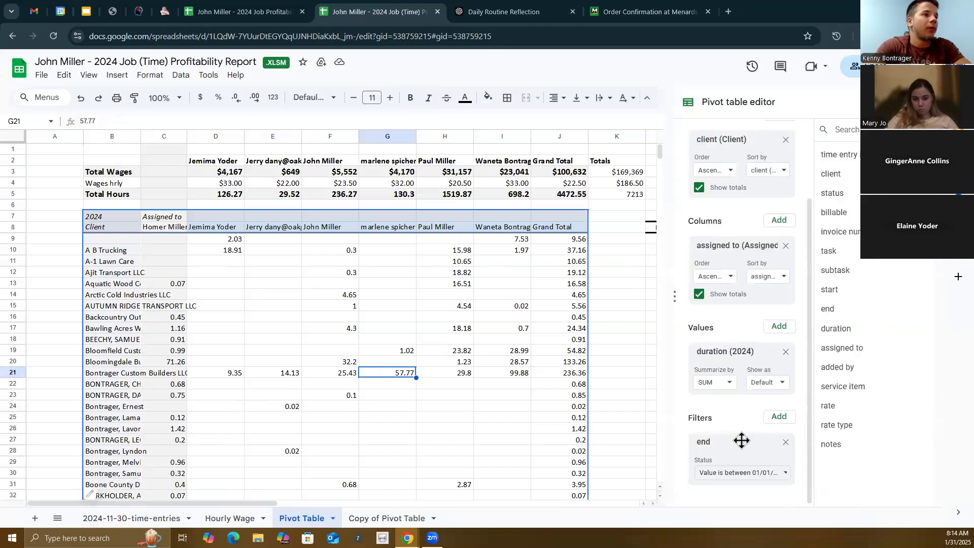
left_click(780, 473)
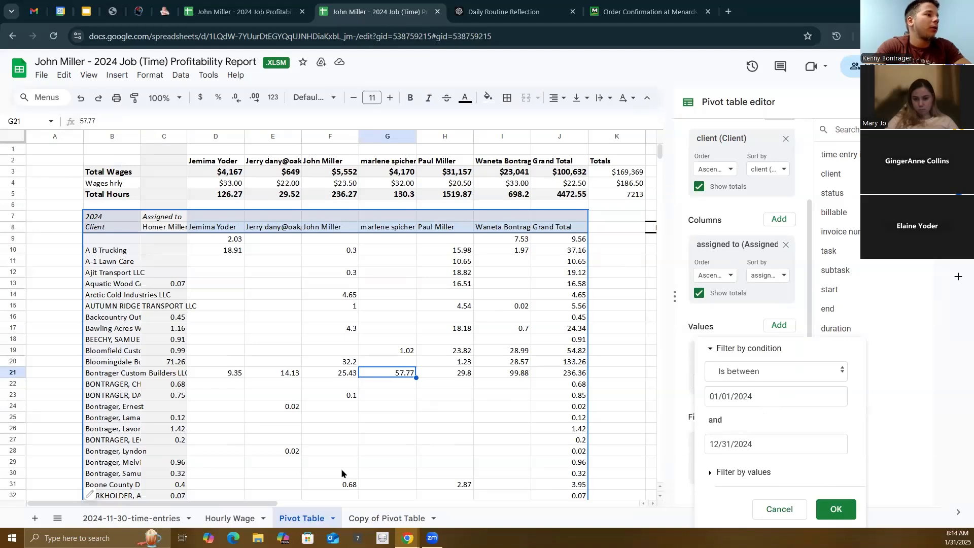
- Return to the Copy of Pivot Table sheet and open the condition choices for its end filter
left_click(387, 518)
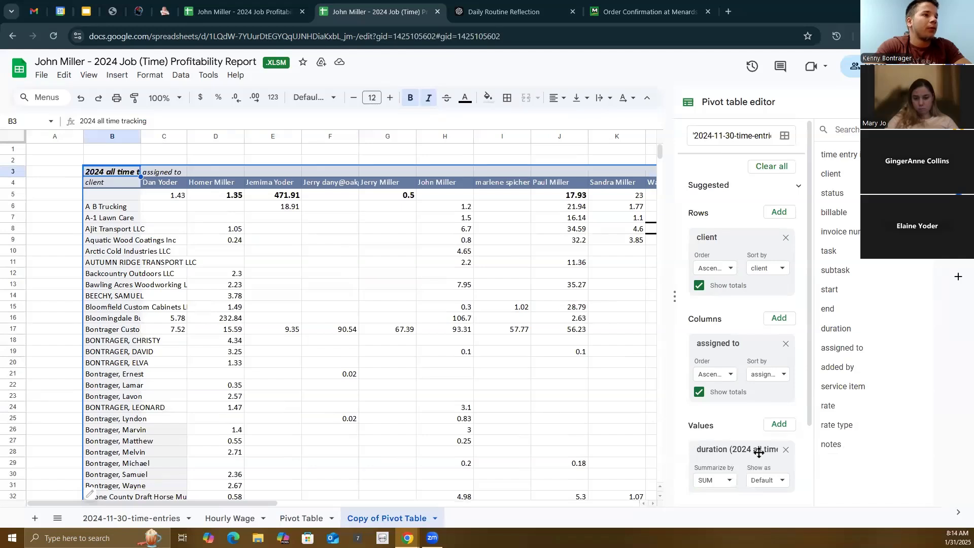
scroll(749, 452, "down", 2)
left_click(756, 475)
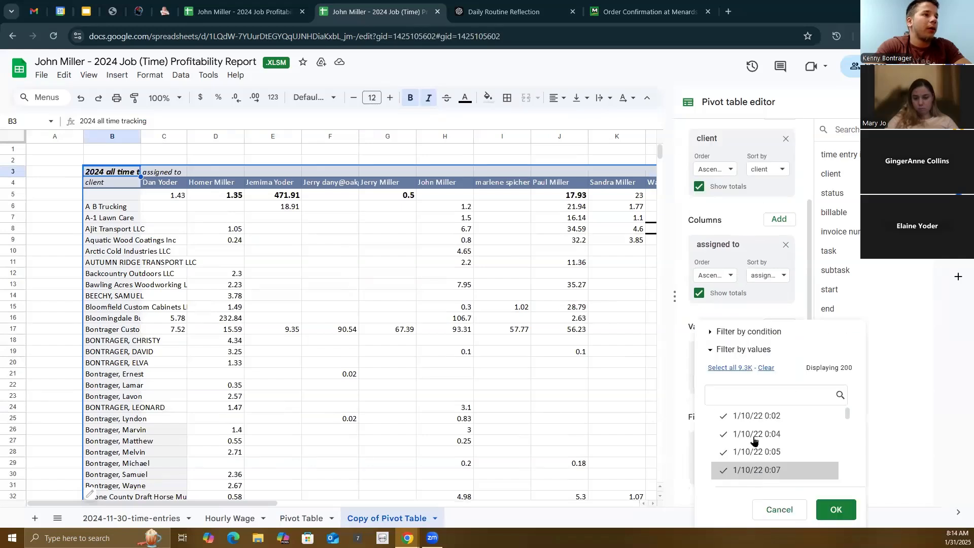
left_click(757, 332)
left_click(773, 325)
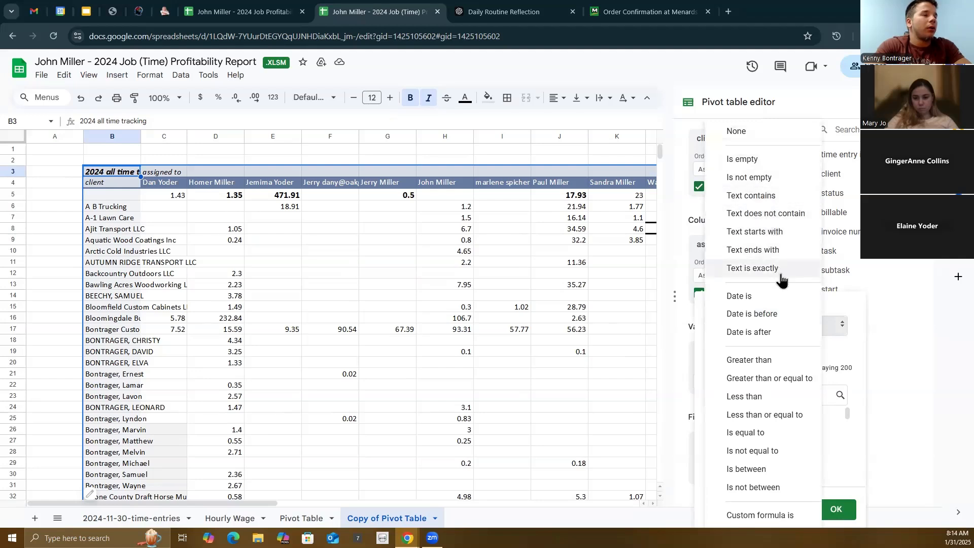
left_click(781, 298)
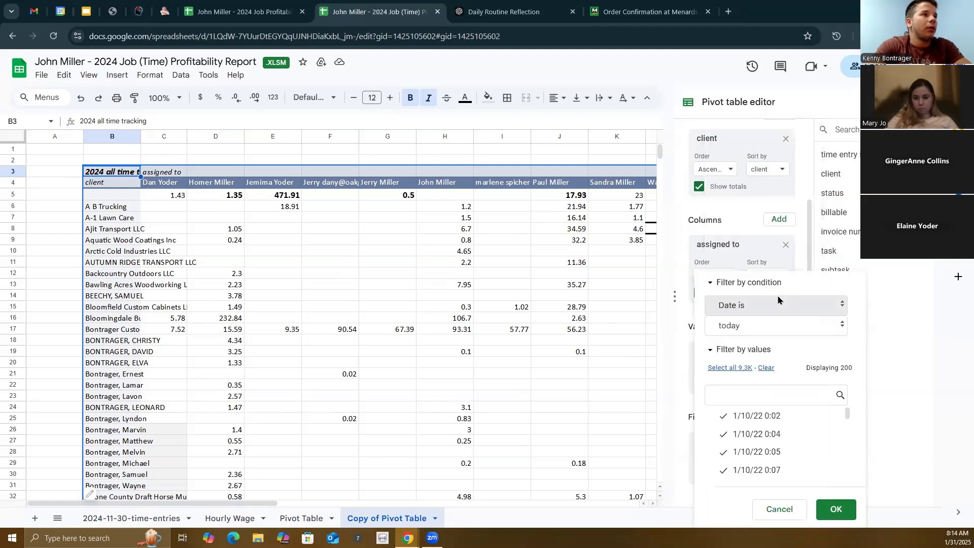
left_click(797, 327)
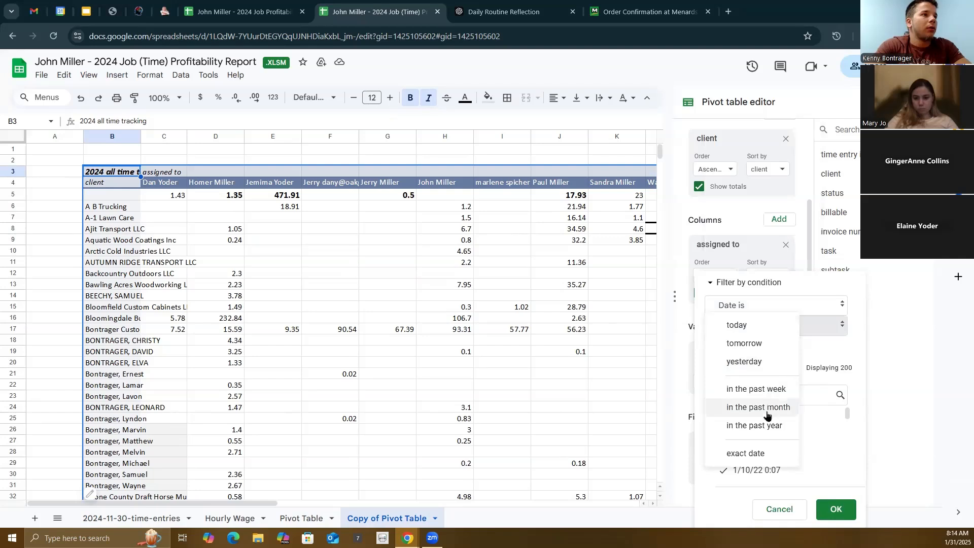
left_click(839, 293)
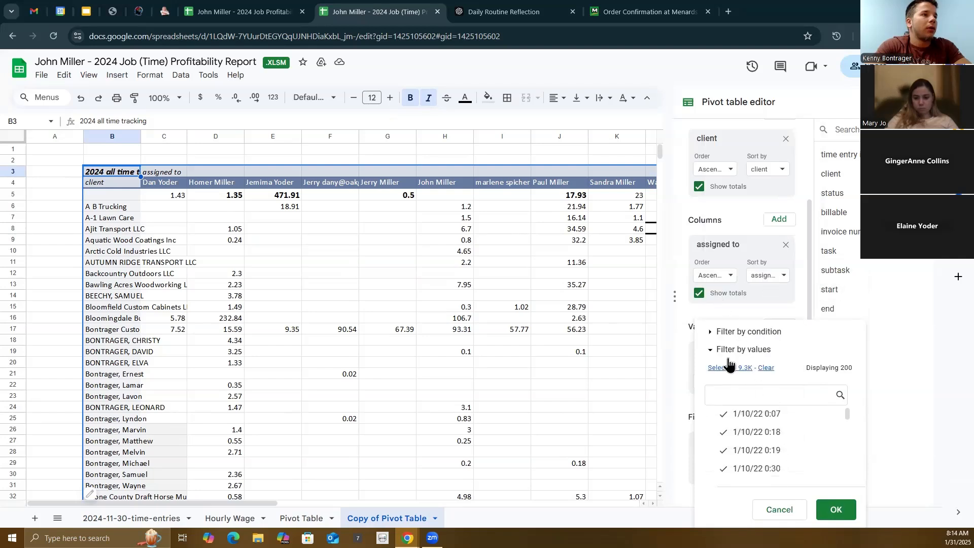
- Filter the end field with the condition Is between 1/1/2024 and 12/31/2024 and apply it
left_click(759, 310)
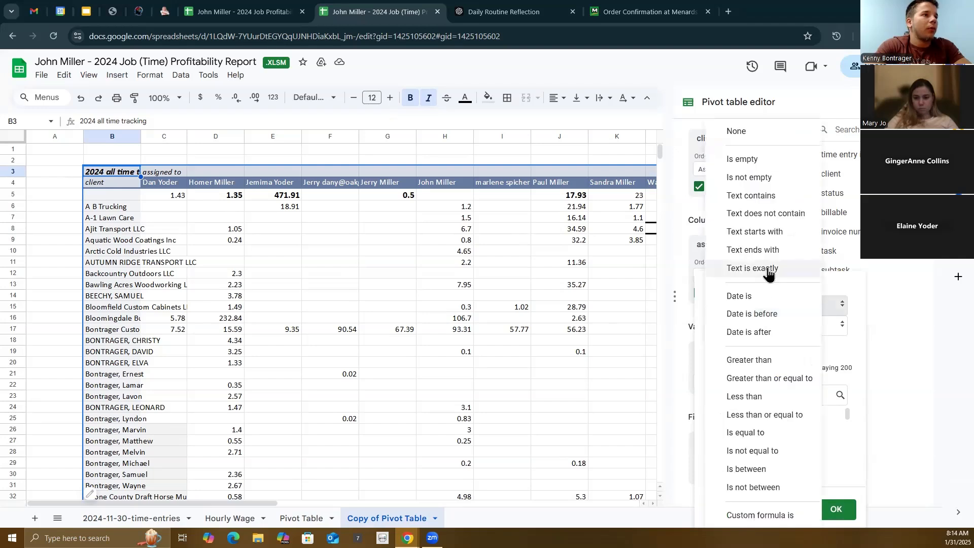
left_click(771, 475)
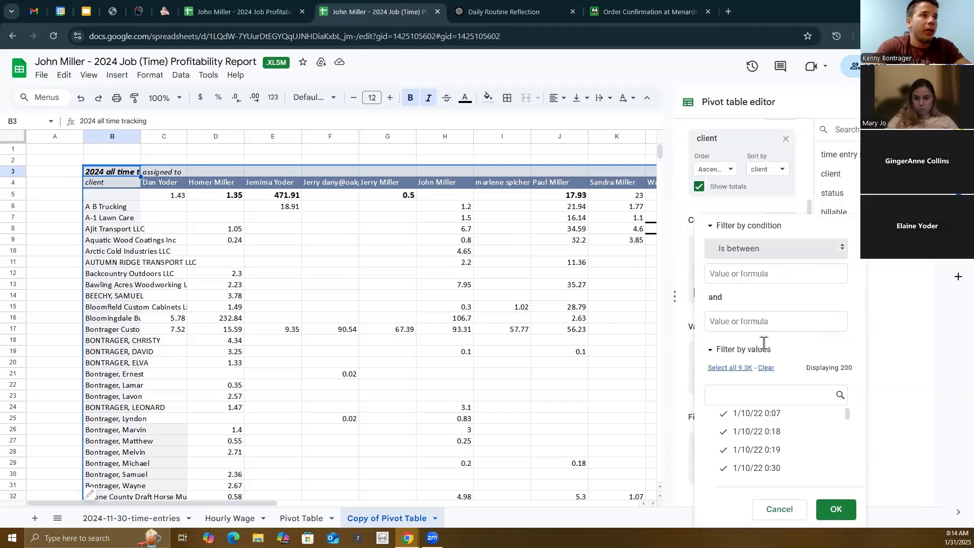
left_click(743, 274)
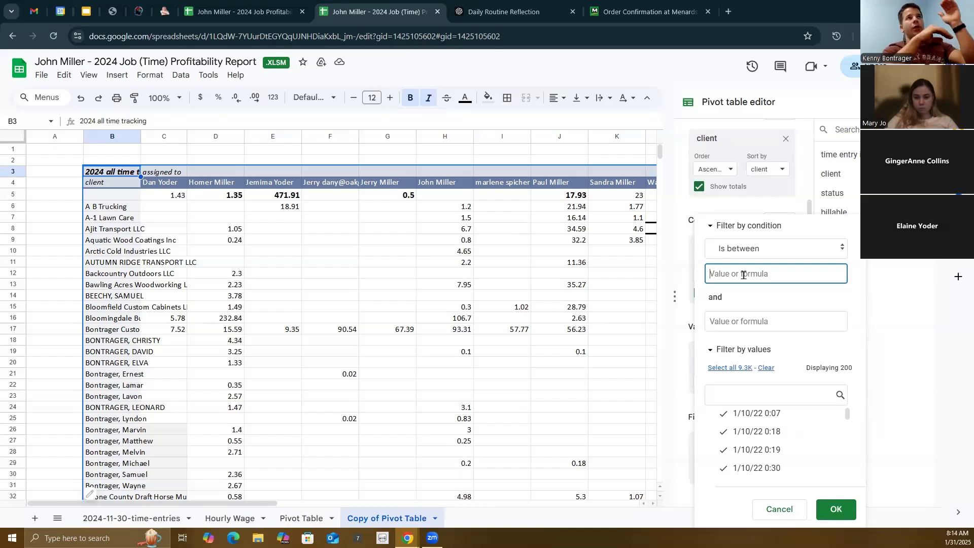
type("1/1/2024")
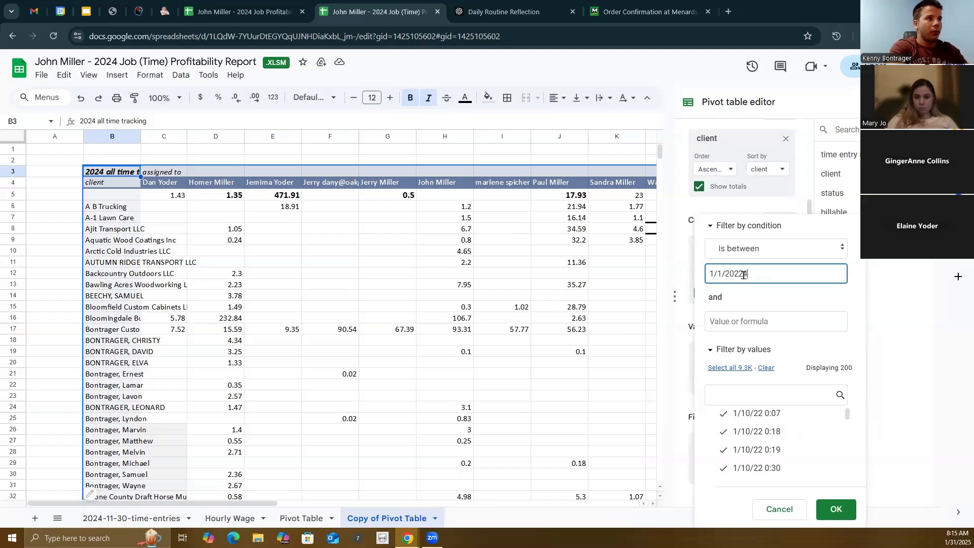
left_click(738, 322)
type("12/31/2024")
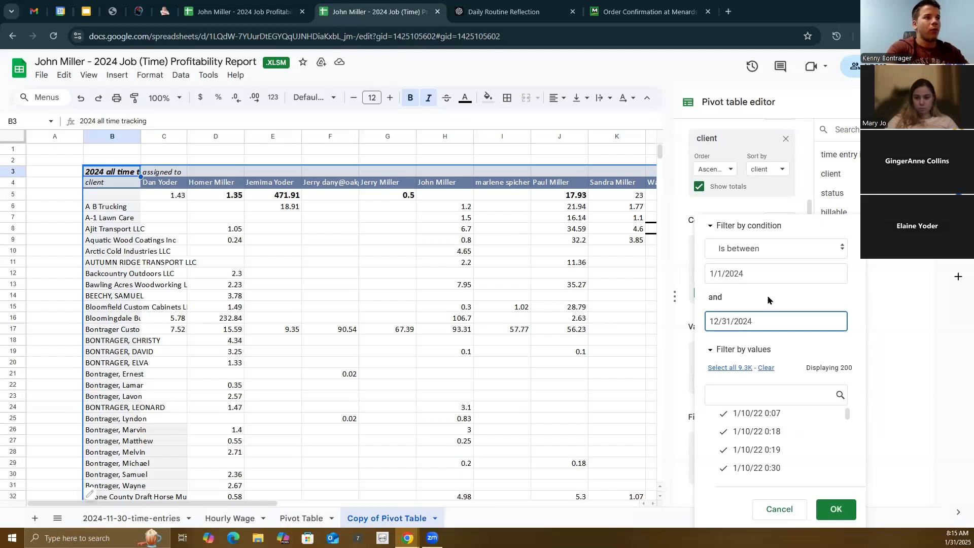
left_click(763, 299)
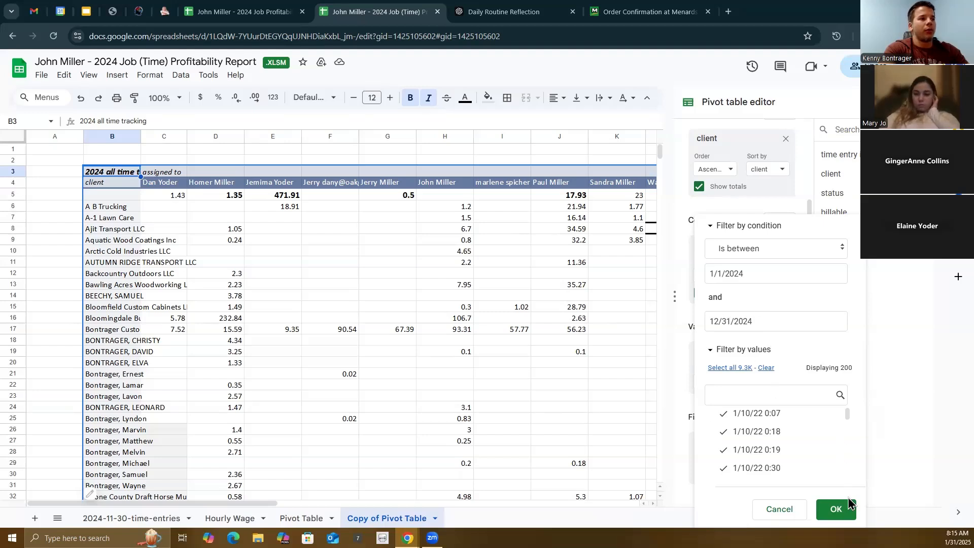
left_click(837, 508)
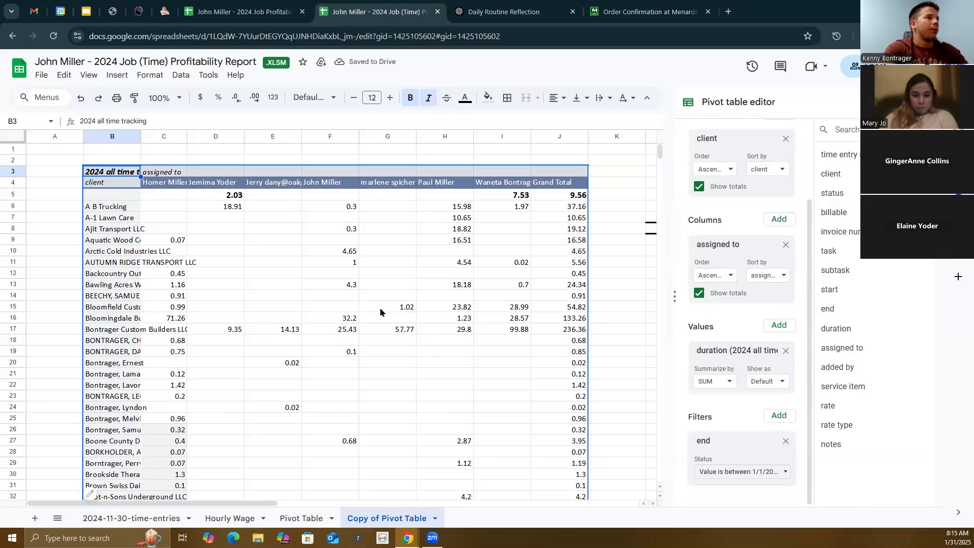
- Examine the filtered client rows, the Grand Total row and column, and the pivot table's row and column settings
scroll(344, 307, "down", 20)
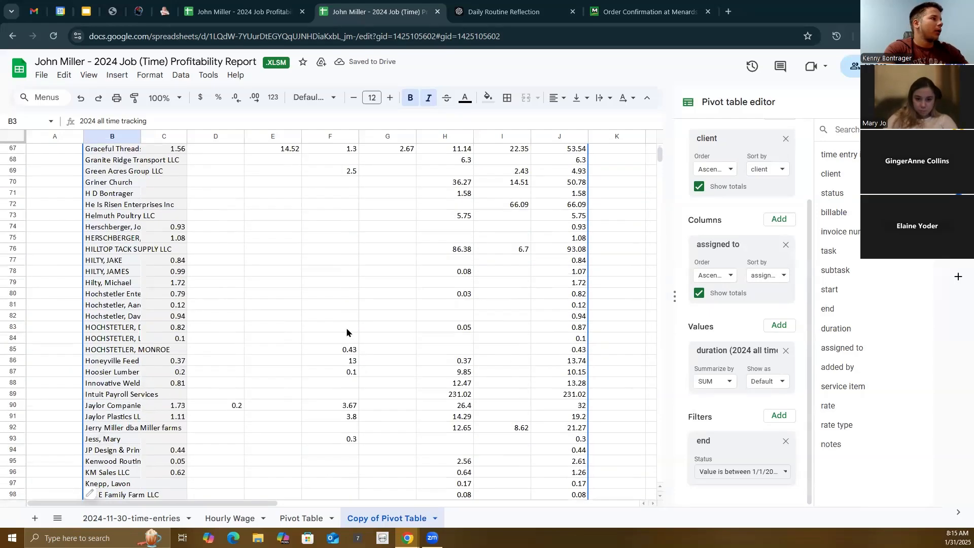
scroll(355, 339, "down", 20)
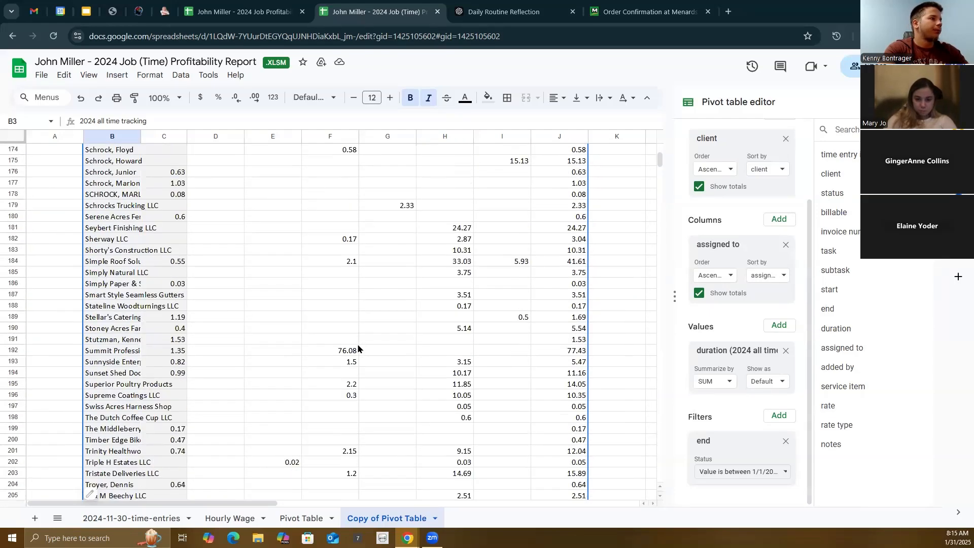
scroll(373, 361, "up", 6)
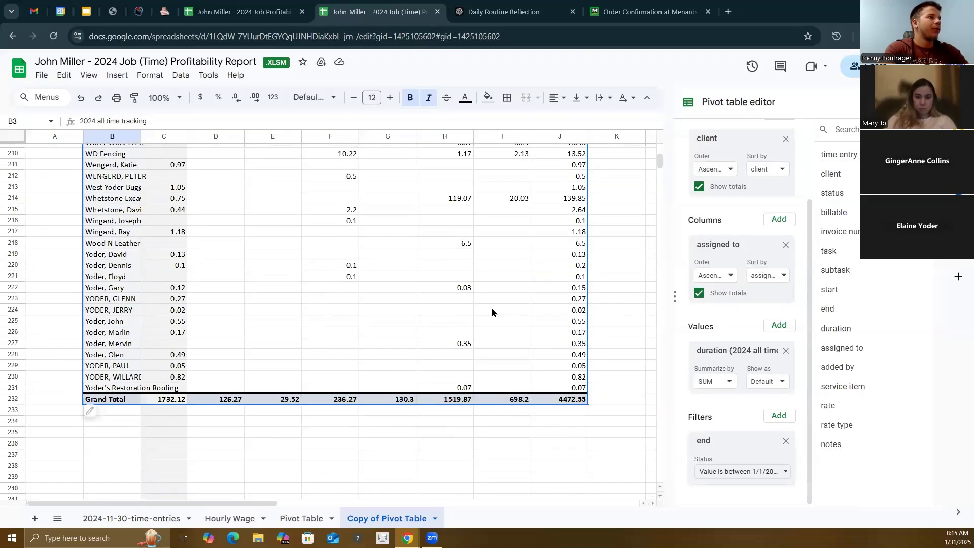
scroll(495, 309, "up", 9)
scroll(490, 309, "up", 20)
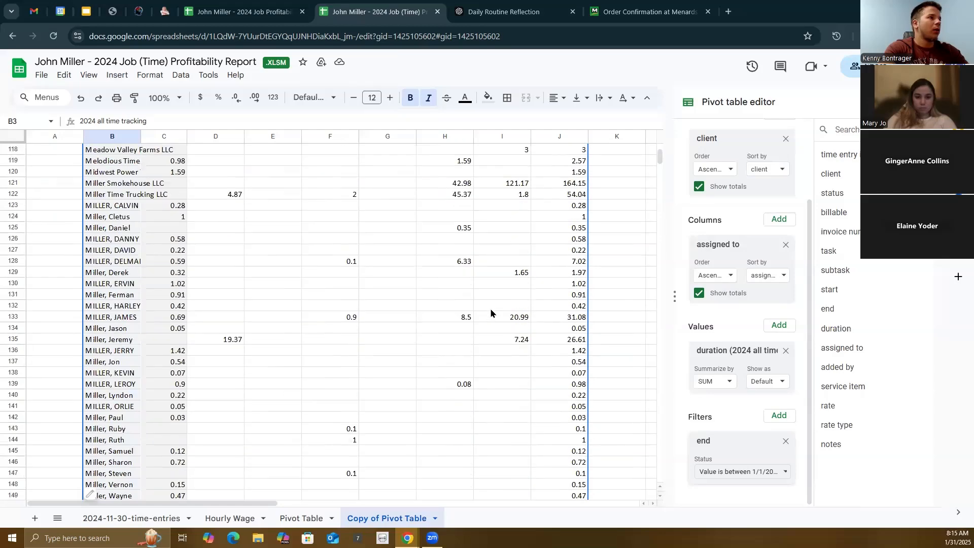
scroll(489, 309, "up", 12)
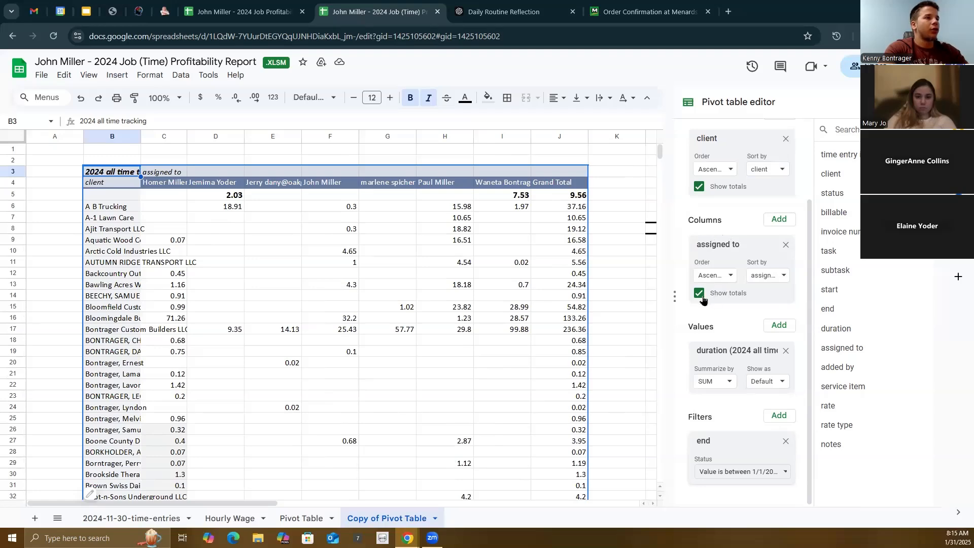
scroll(717, 203, "up", 3)
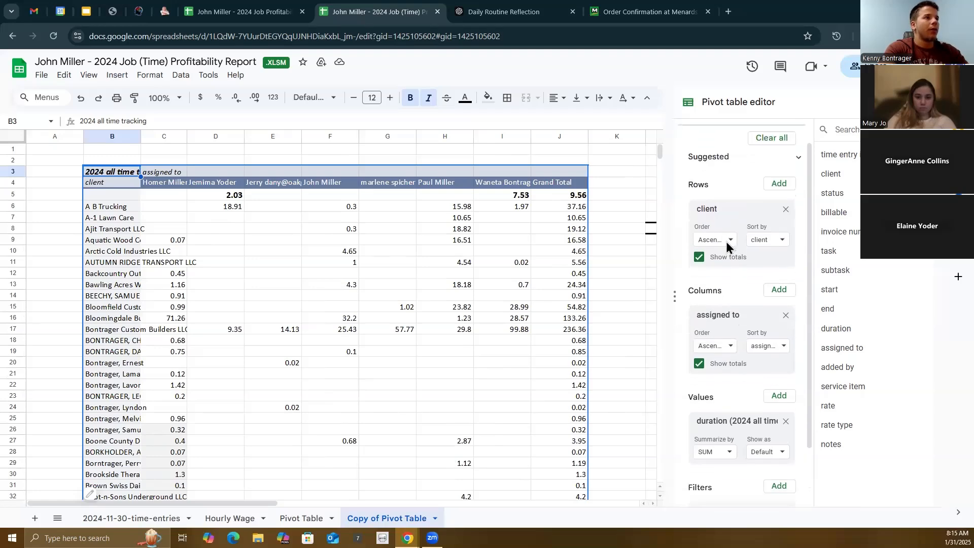
scroll(717, 213, "down", 3)
scroll(558, 273, "down", 10)
scroll(614, 263, "up", 10)
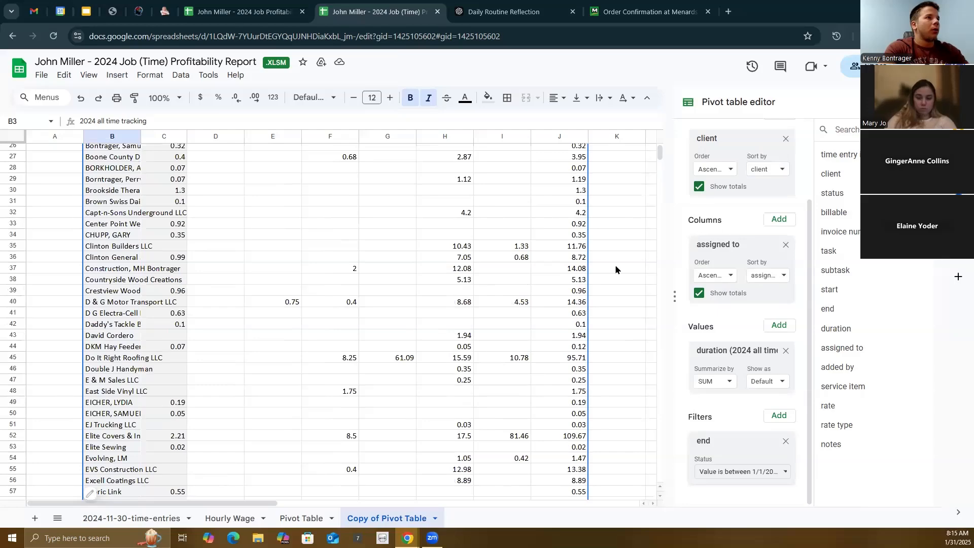
- Toggle Show totals for the client rows off and back on, and examine the Grand Total row for each employee
left_click(700, 188)
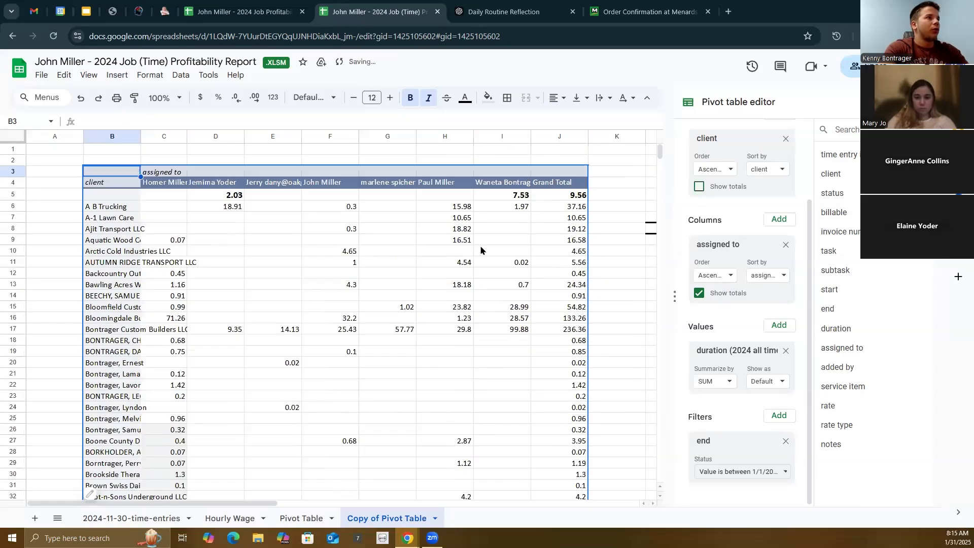
scroll(486, 268, "down", 20)
scroll(492, 274, "down", 20)
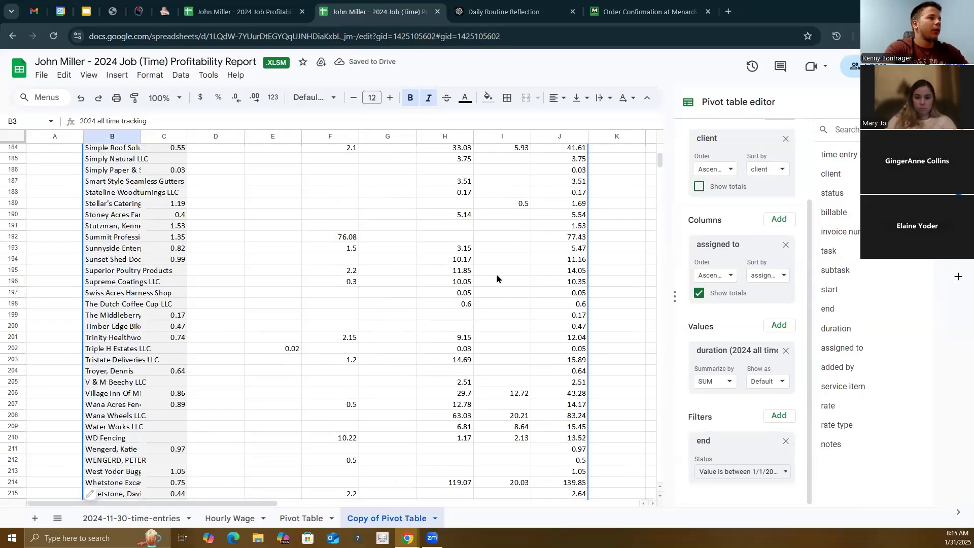
scroll(571, 304, "up", 2)
left_click(699, 186)
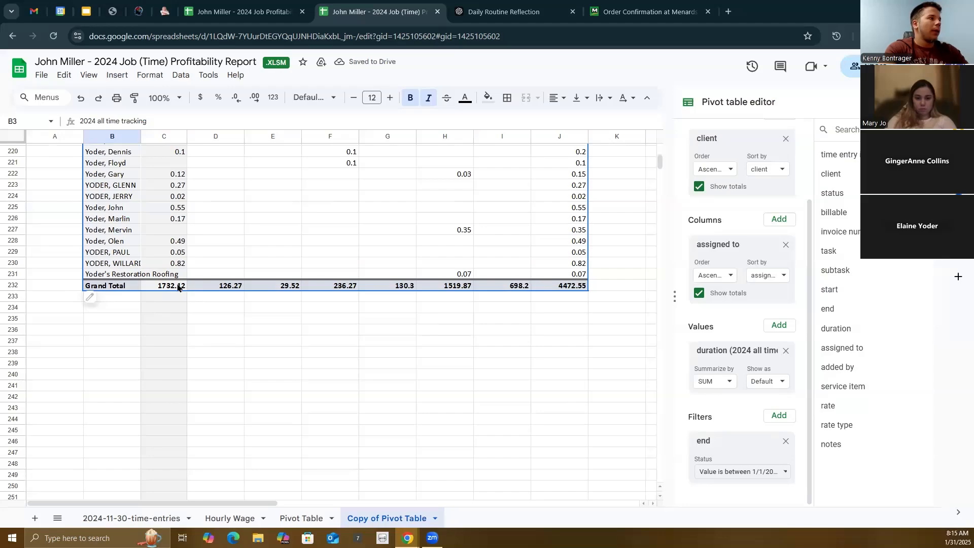
scroll(231, 269, "up", 20)
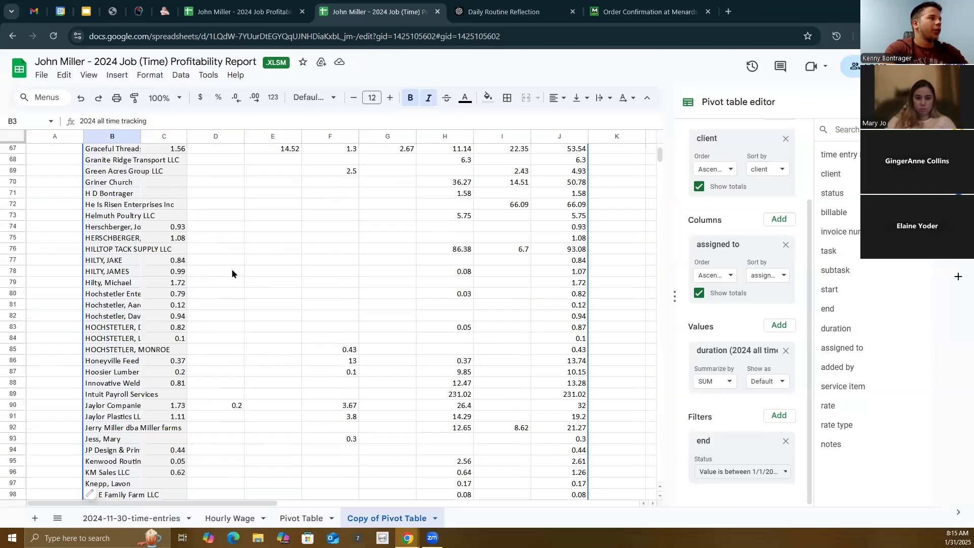
scroll(232, 273, "up", 3)
scroll(193, 252, "down", 17)
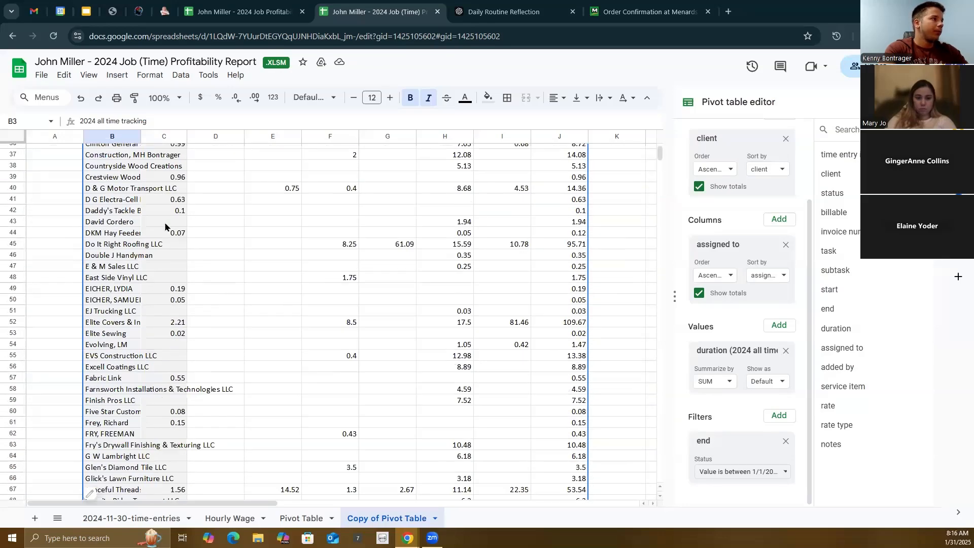
scroll(193, 252, "down", 20)
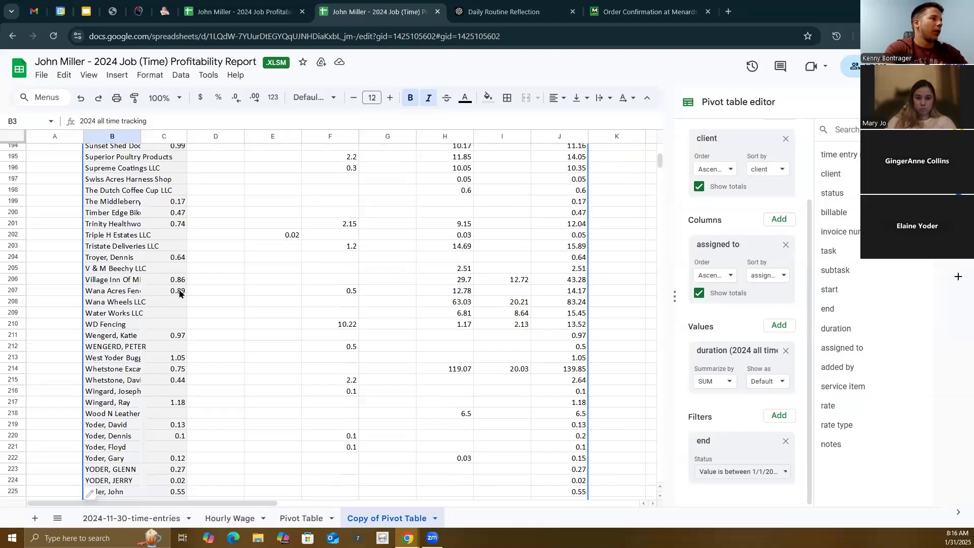
scroll(179, 297, "up", 5)
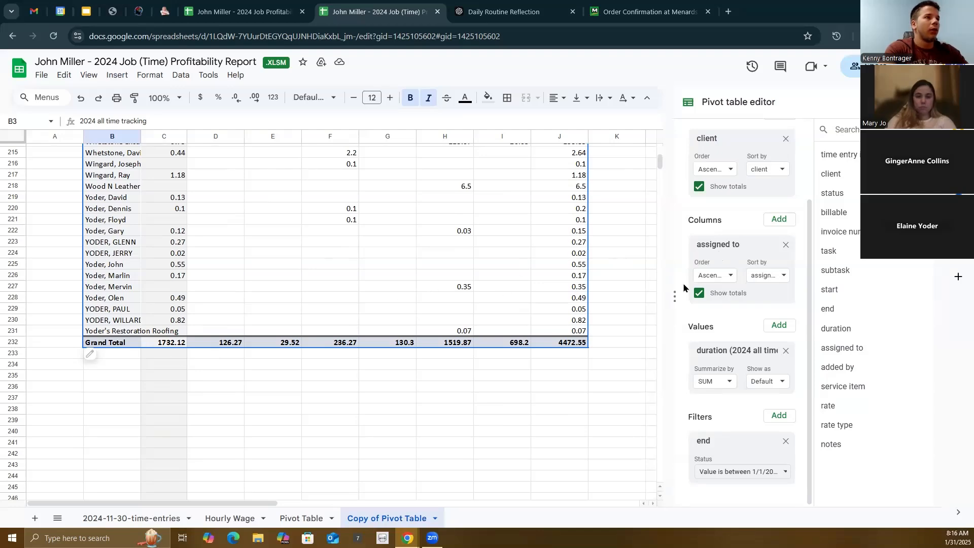
- Toggle Show totals for the assigned to columns off and back on to compare the Grand Total column
left_click(698, 294)
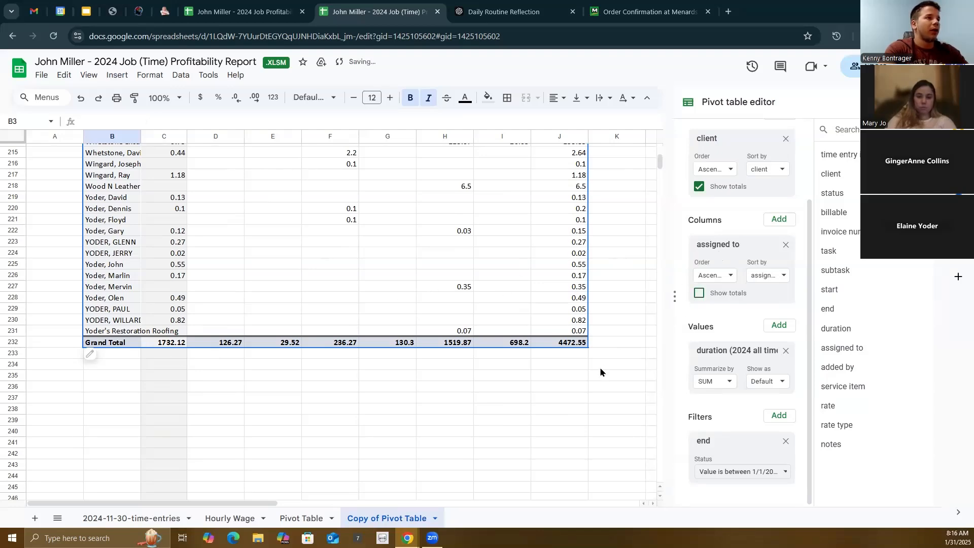
scroll(562, 360, "up", 20)
scroll(568, 355, "up", 20)
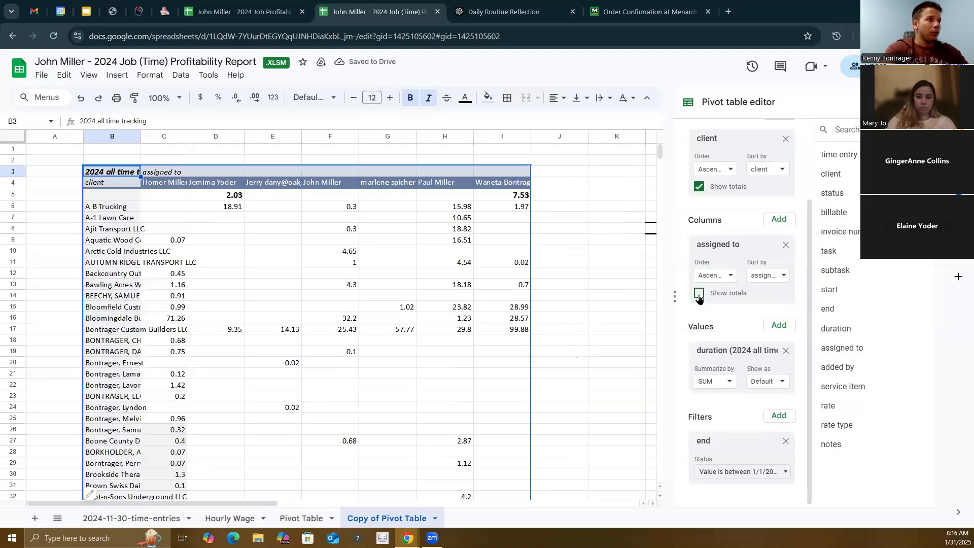
left_click(698, 294)
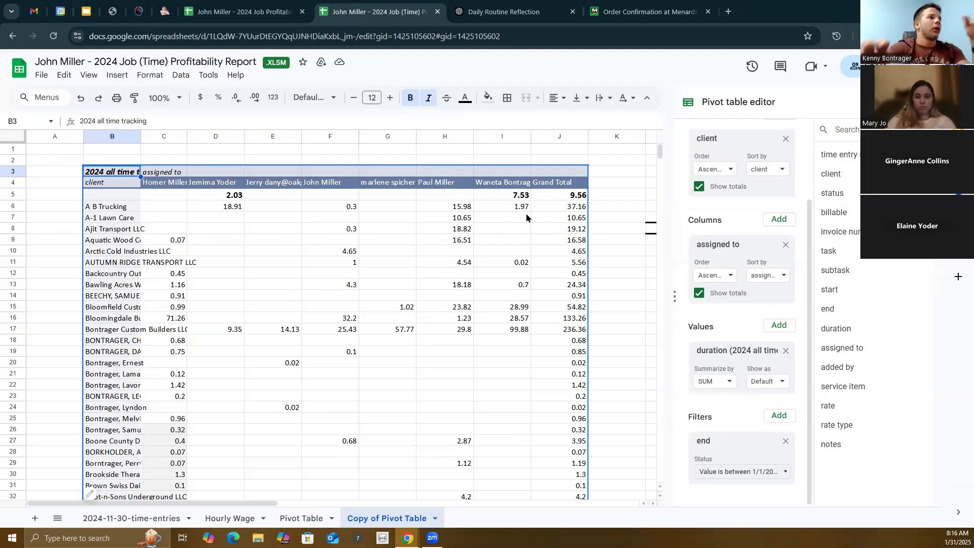
- Select the first client cells, B5 and B6, to inspect the start of the client list
left_click(112, 197)
left_click(112, 209)
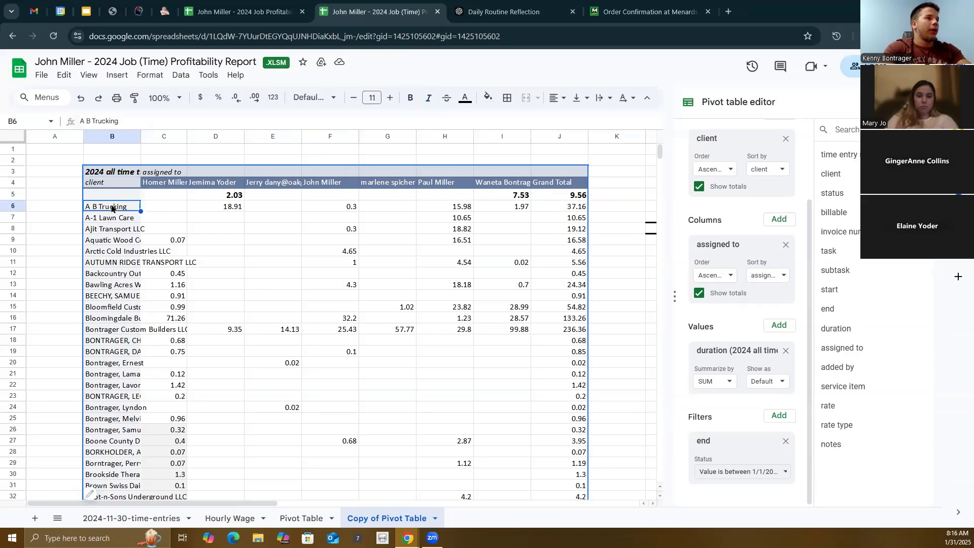
- Close the pivot table editor and examine the client rows and employee columns down the pivot table
scroll(547, 262, "down", 1)
scroll(547, 263, "down", 16)
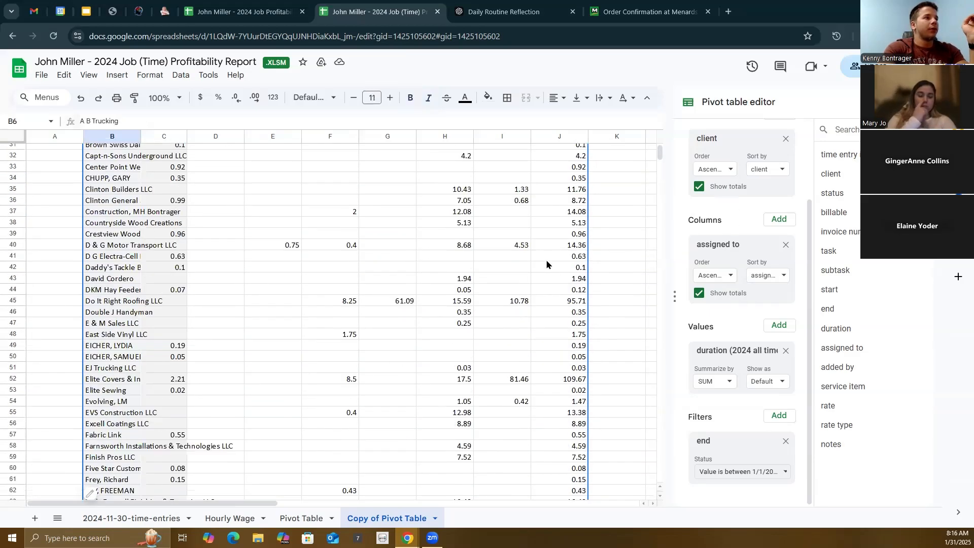
scroll(533, 292, "down", 6)
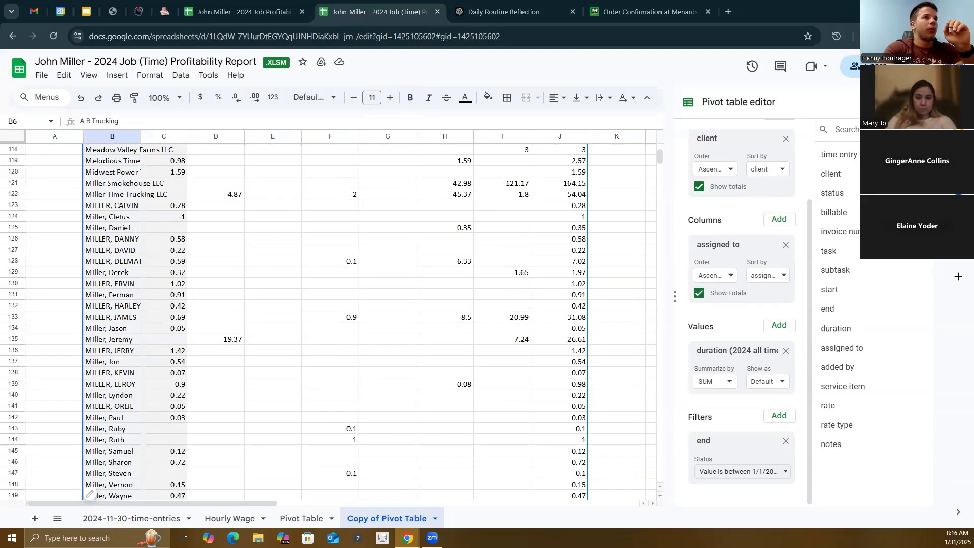
left_click(926, 102)
scroll(434, 300, "up", 19)
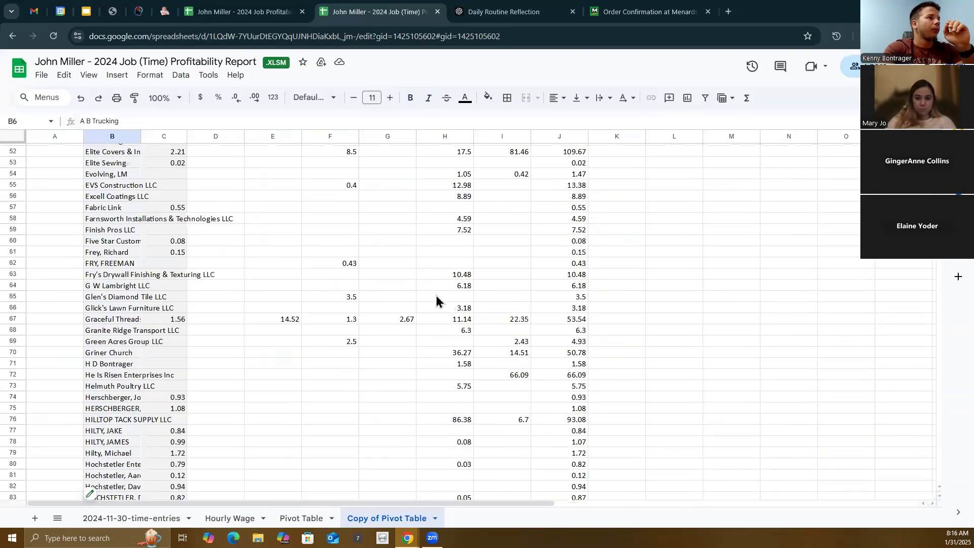
scroll(456, 297, "up", 4)
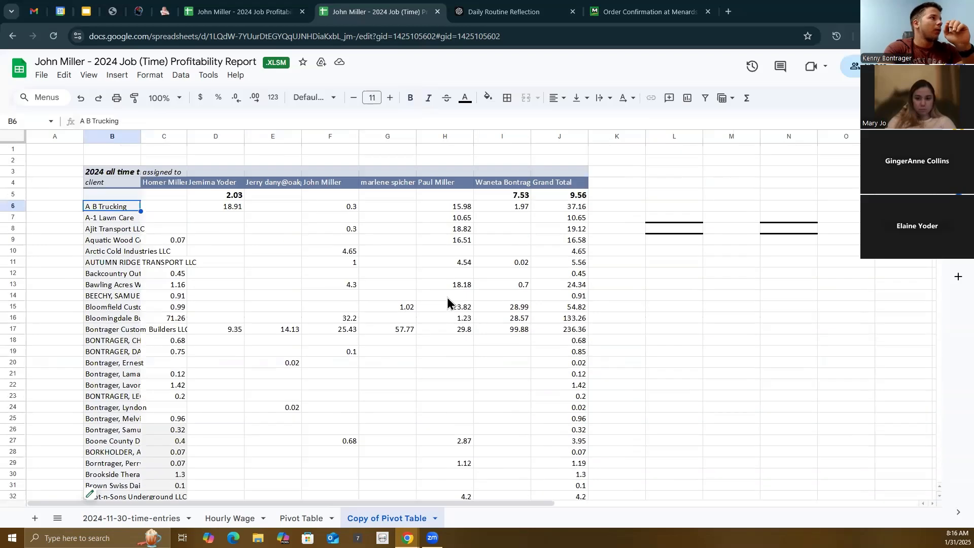
left_click(83, 218)
scroll(160, 303, "down", 4)
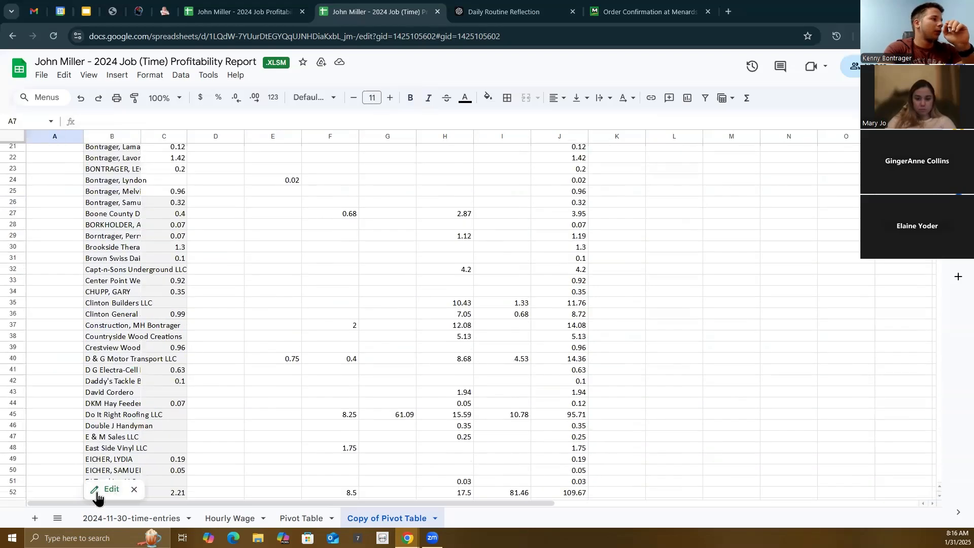
scroll(309, 376, "up", 4)
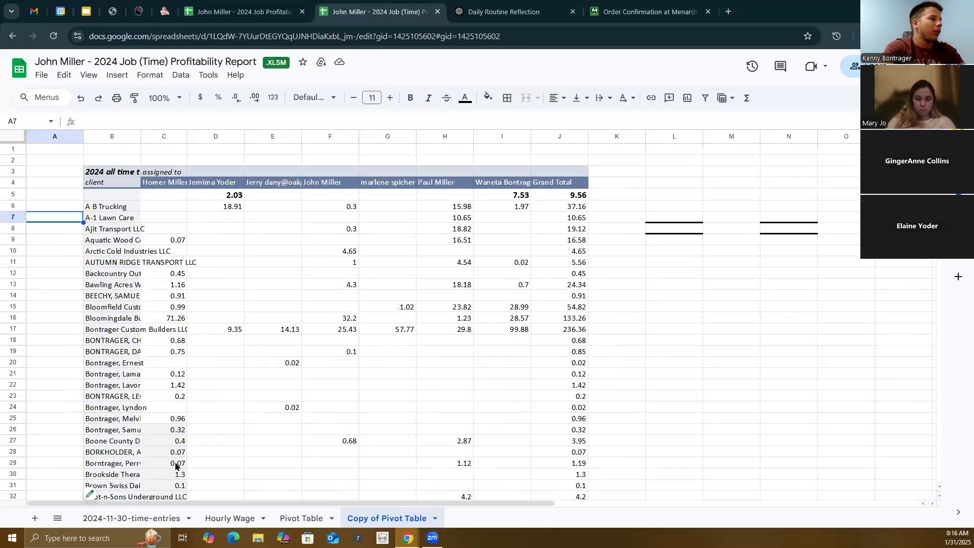
left_click(93, 491)
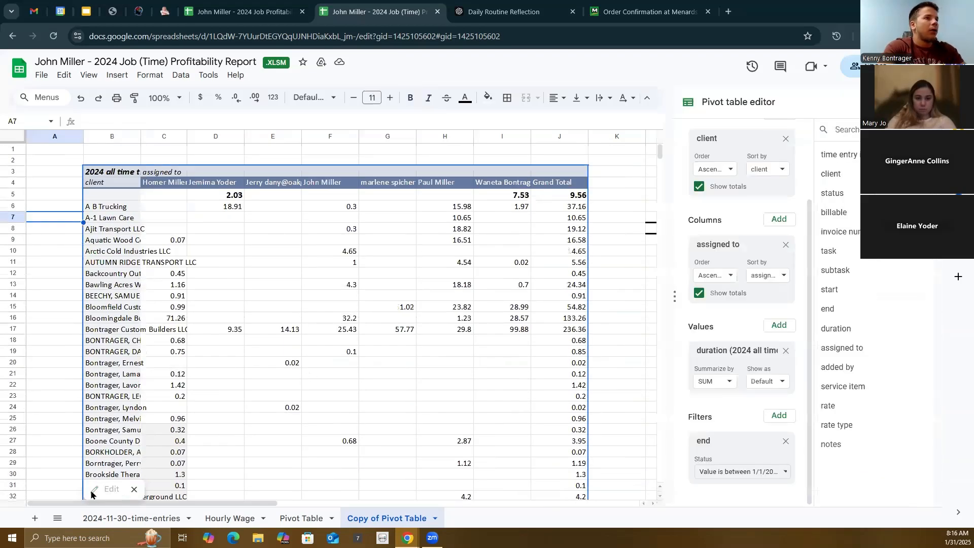
left_click(134, 489)
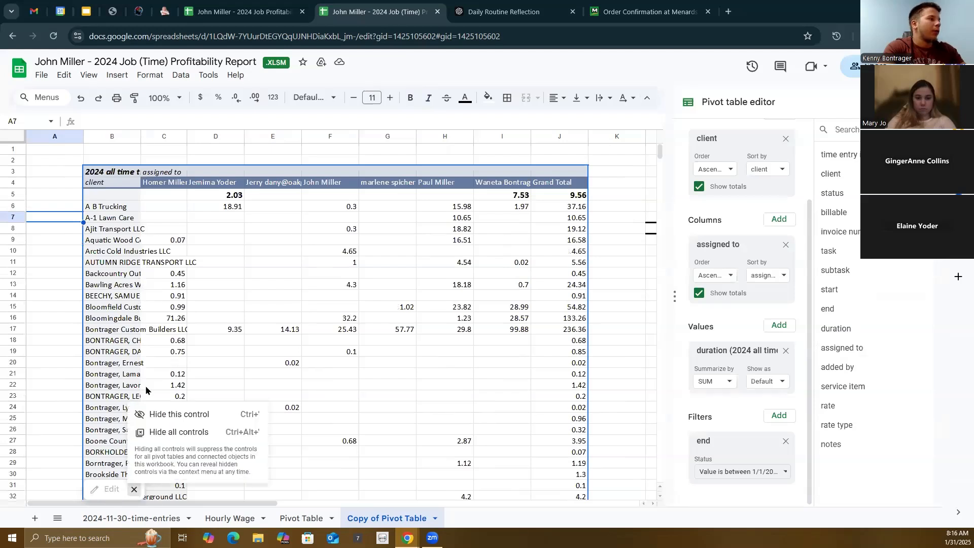
left_click(640, 283)
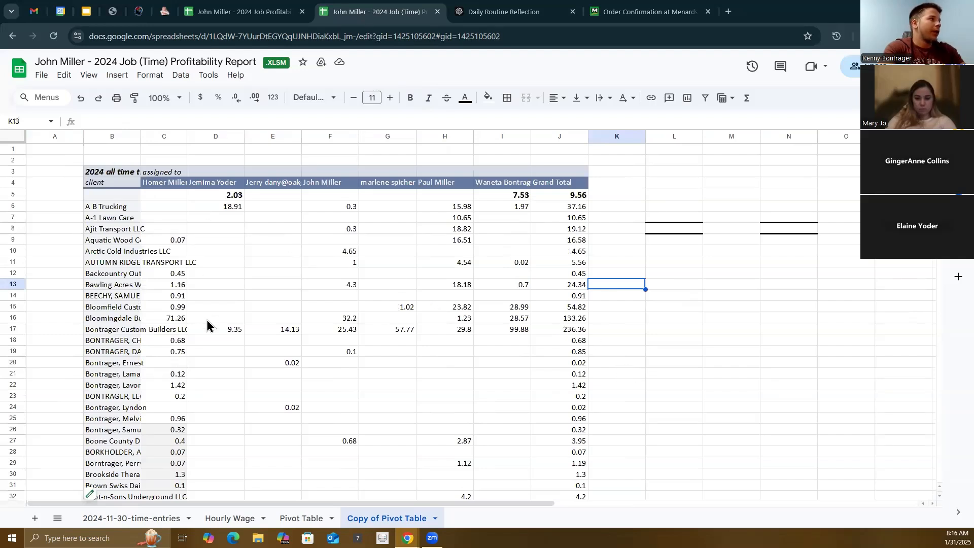
- Insert one row below row 2 to make more room above the pivot table
right_click(15, 163)
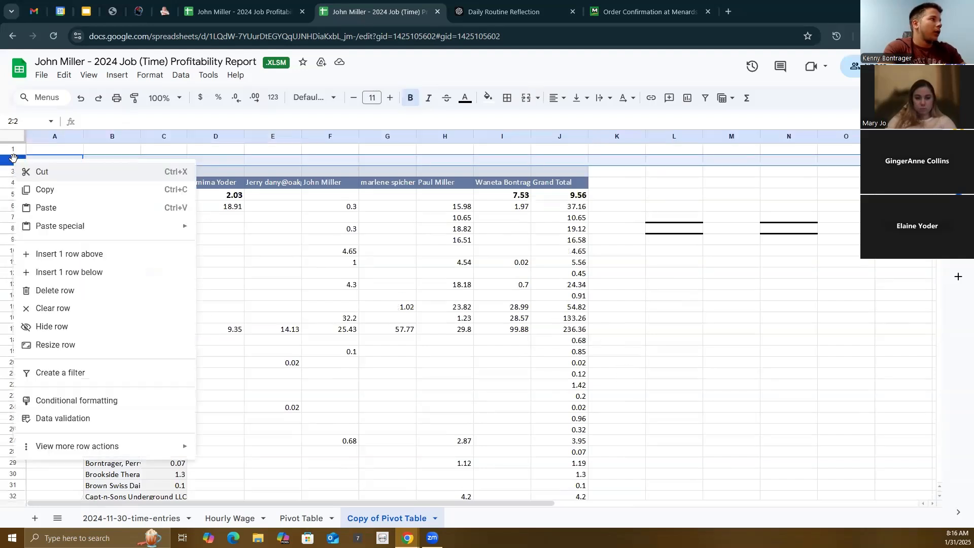
left_click(84, 269)
left_click(52, 236)
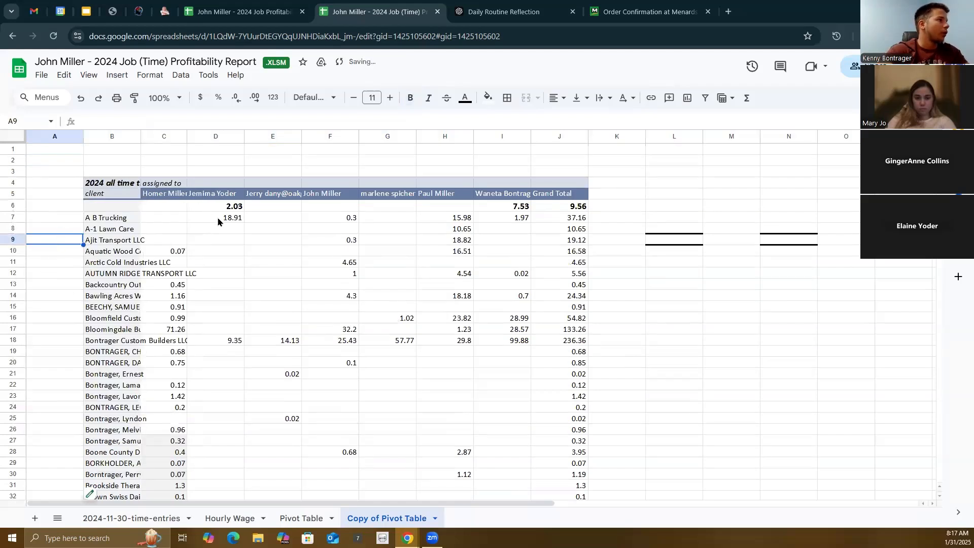
- Select cell C3 above the first employee header and inspect the start of the pivot table
left_click(167, 196)
left_click(169, 174)
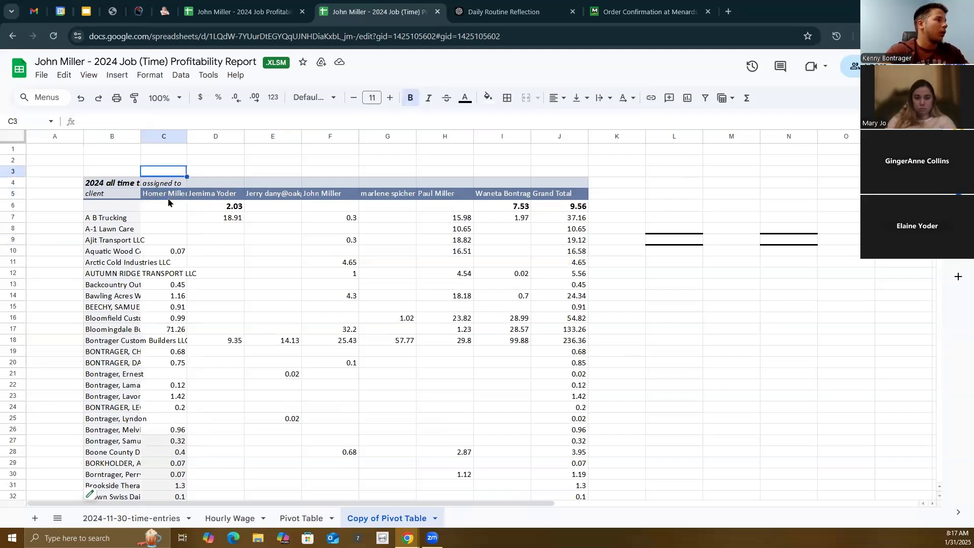
scroll(238, 233, "down", 3)
scroll(482, 269, "up", 3)
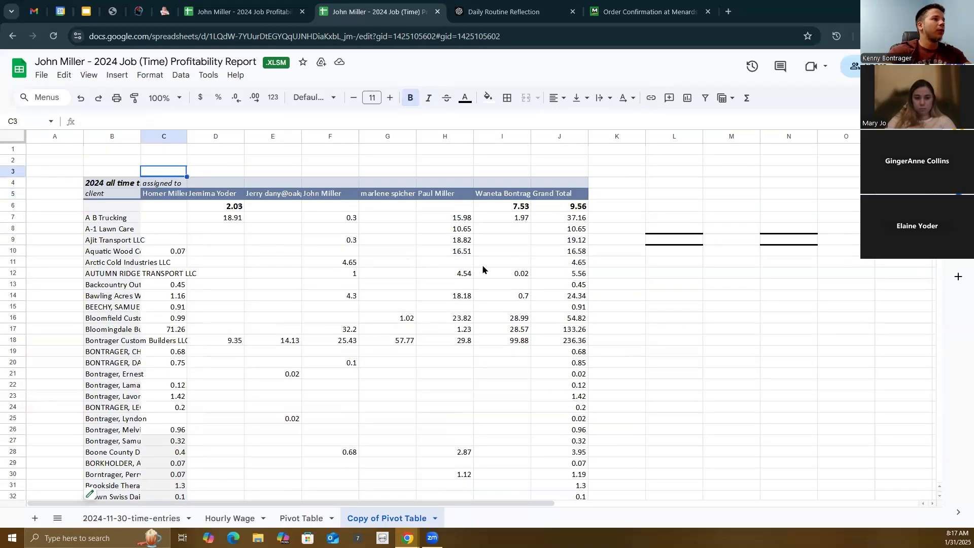
- Try to move Grand Total column J in front of column I, and check the pivot table rows
left_click(554, 207)
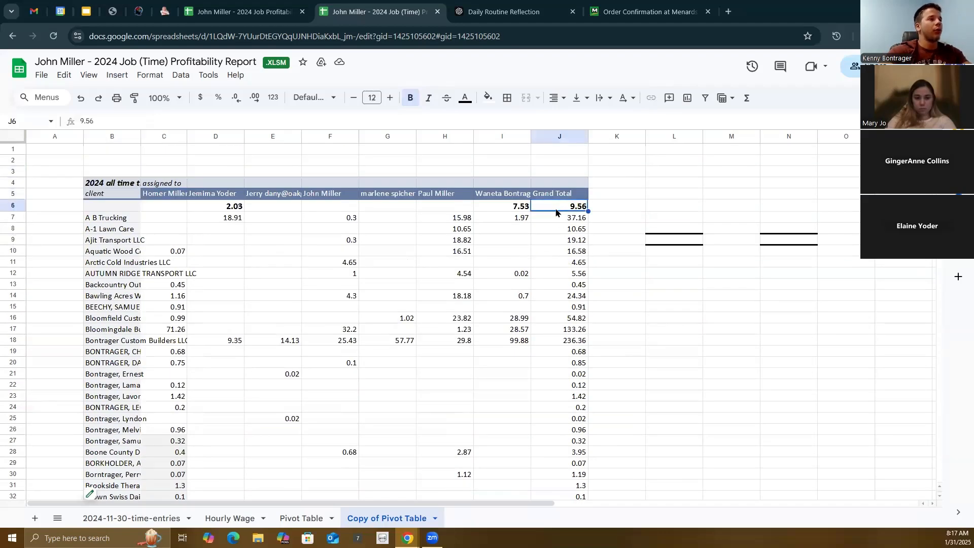
left_click_drag(544, 133, 502, 136)
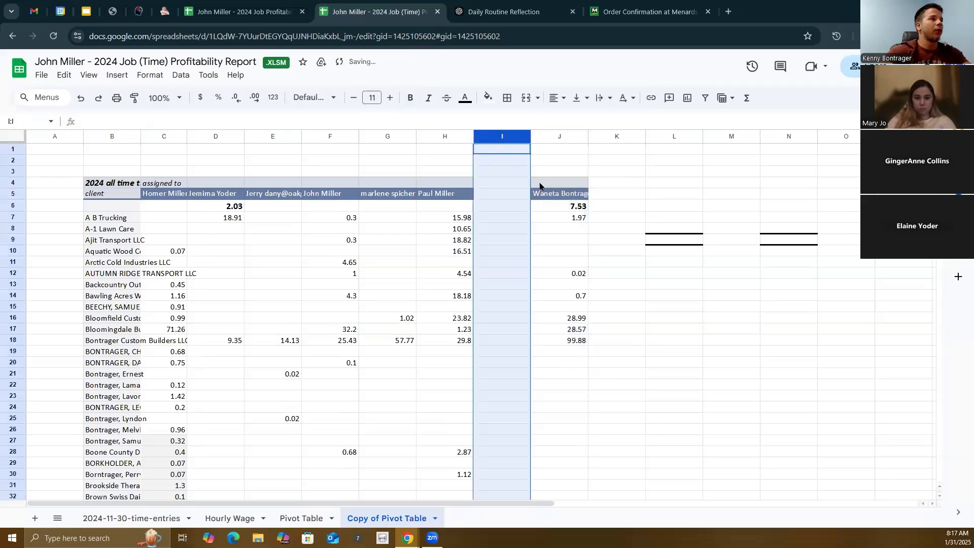
left_click(605, 214)
scroll(608, 309, "down", 15)
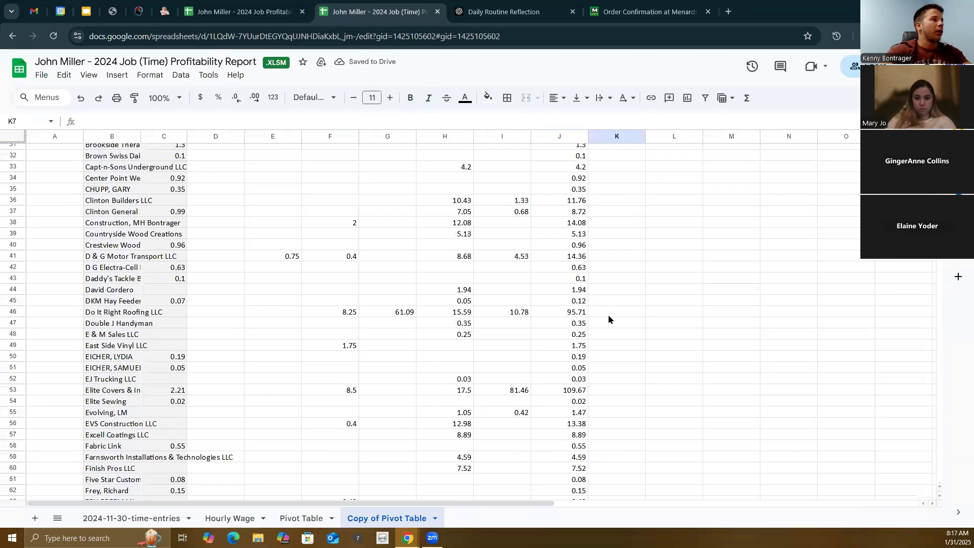
scroll(587, 323, "up", 15)
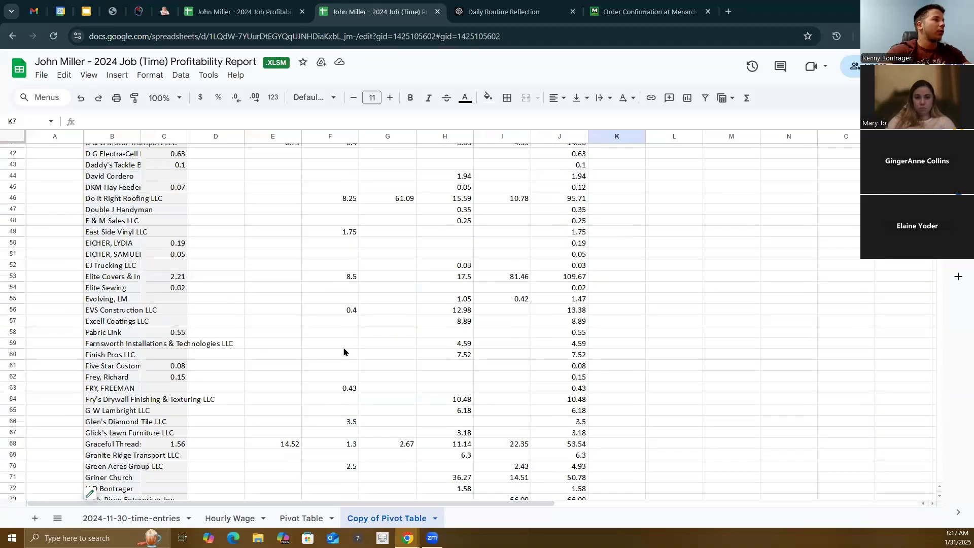
- Enter =C233 in cell C3 to bring the first employee's Grand Total above the pivot table
left_click(170, 173)
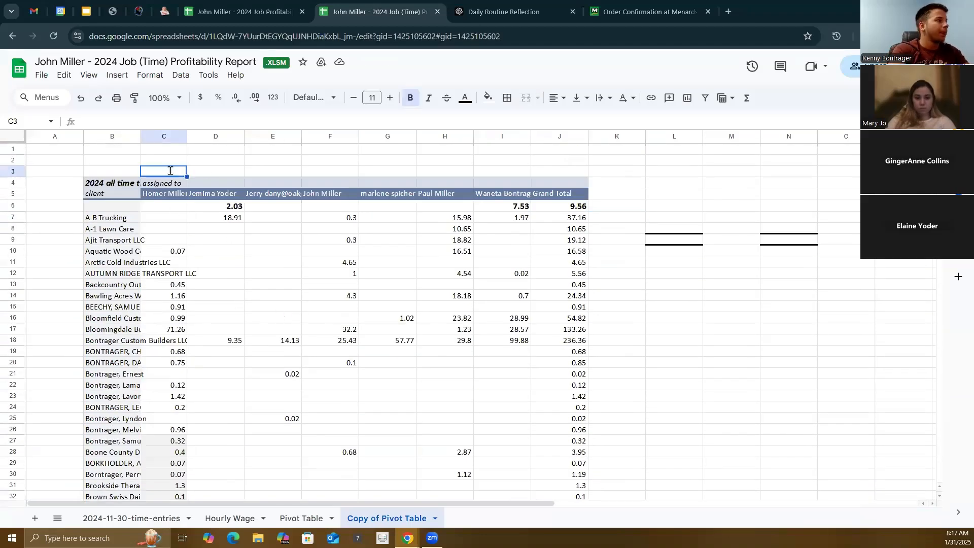
type("=")
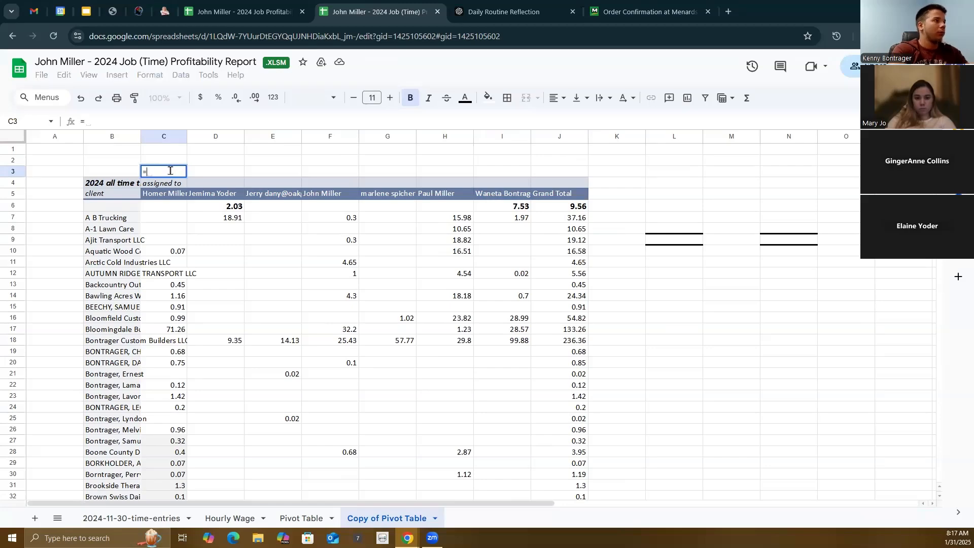
scroll(175, 218, "down", 20)
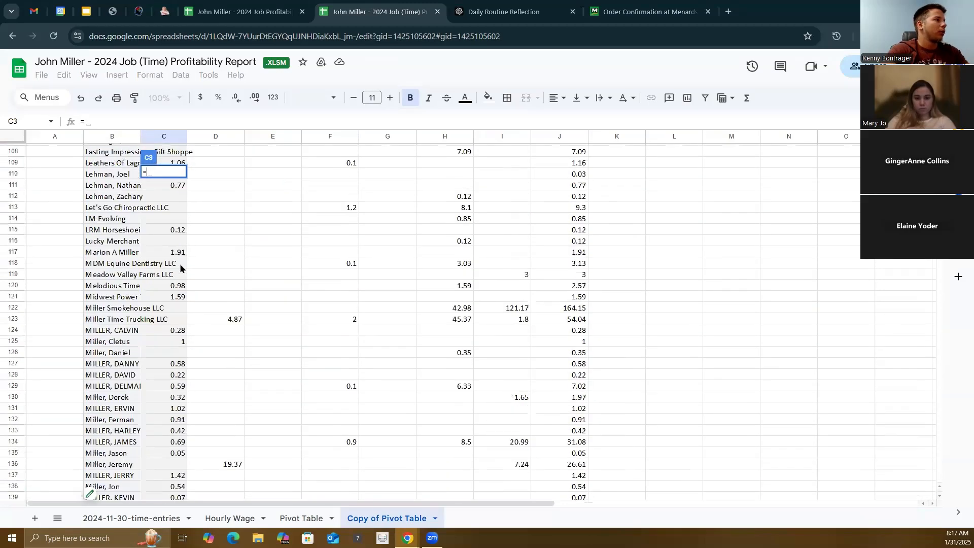
scroll(180, 268, "down", 20)
left_click(159, 353)
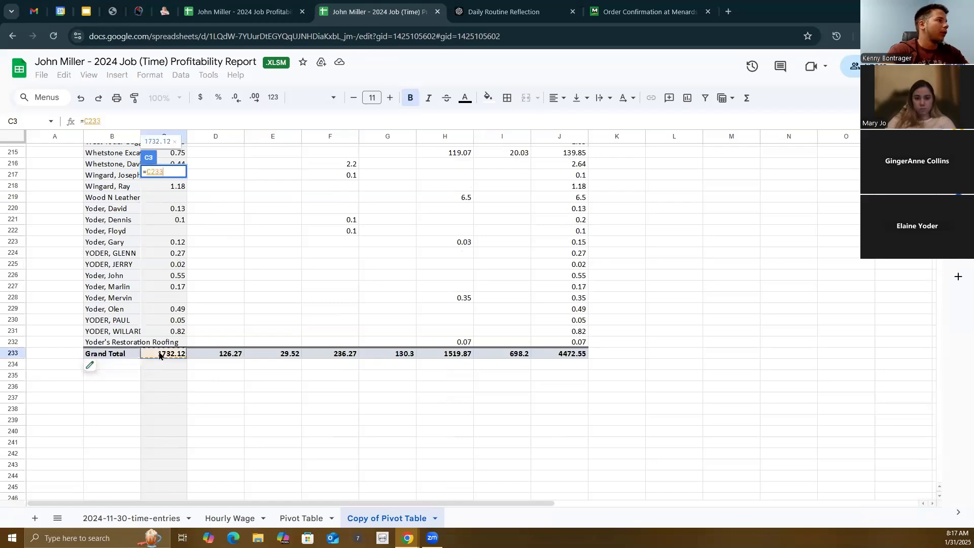
key("Return")
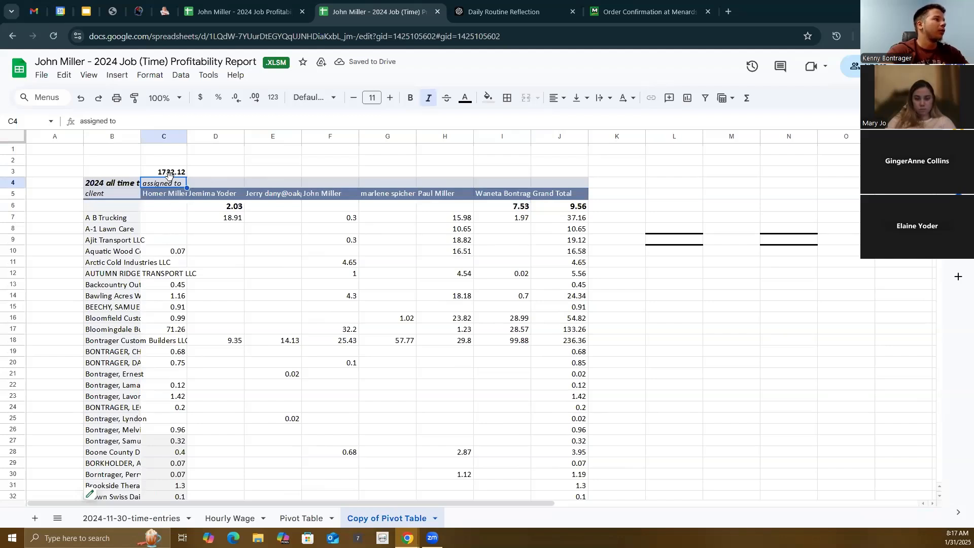
- Fill the total formula from C3 across to J3 for all employees and the Grand Total
left_click(171, 172)
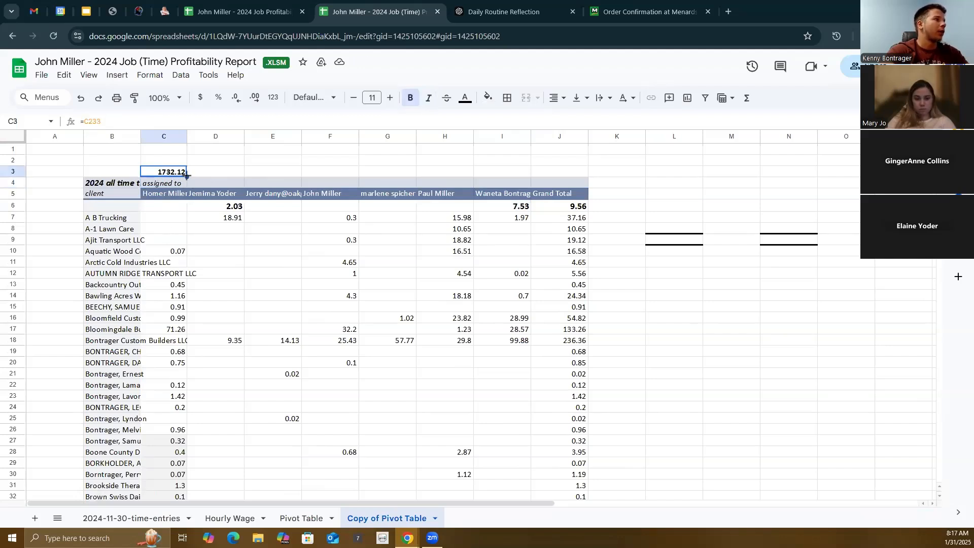
left_click_drag(187, 176, 560, 175)
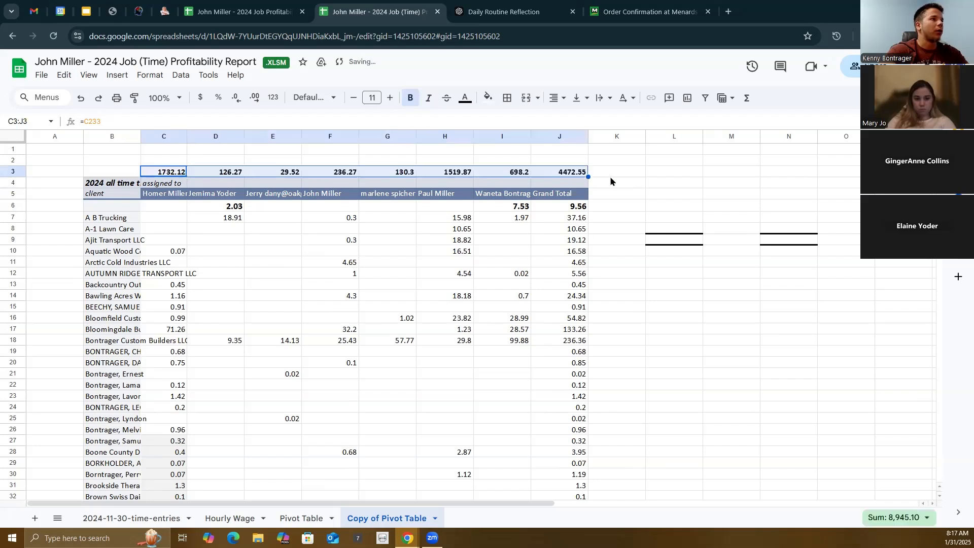
left_click(614, 184)
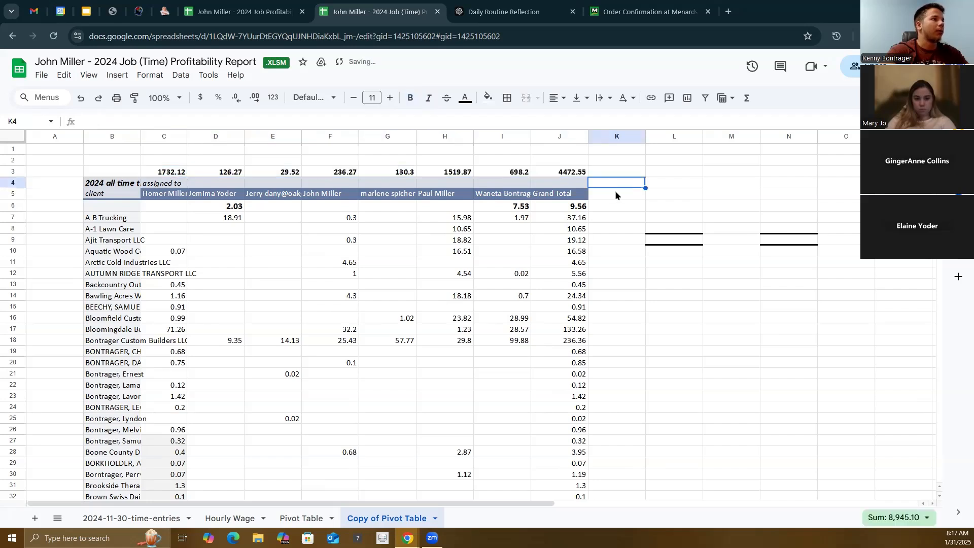
- Insert five rows above rows 2 to 6 to make space over the totals and pivot table
left_click(166, 200)
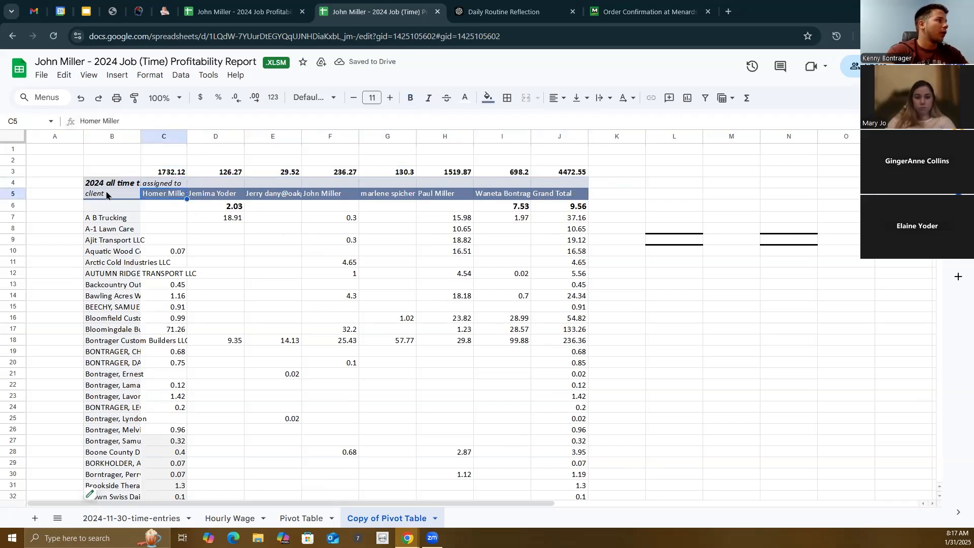
left_click_drag(14, 161, 14, 206)
right_click(16, 195)
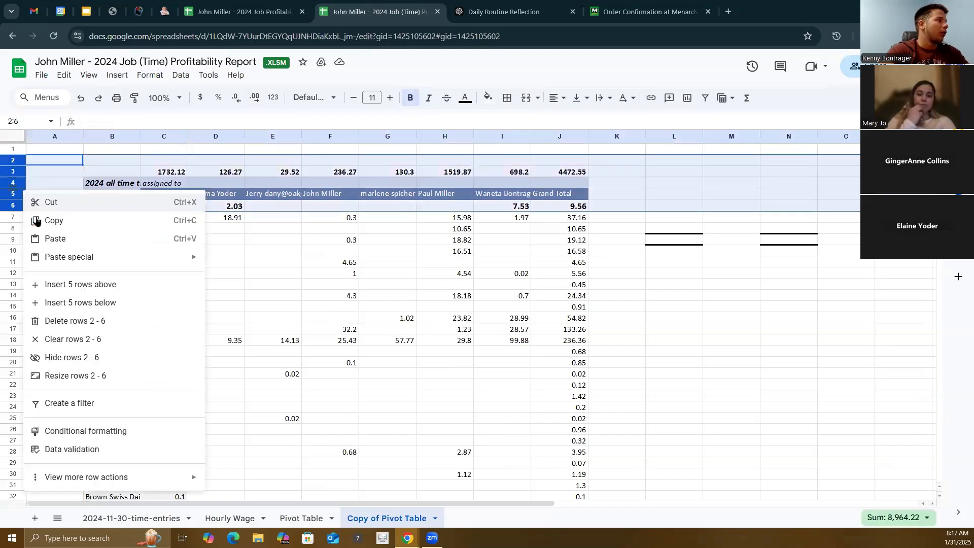
left_click(102, 285)
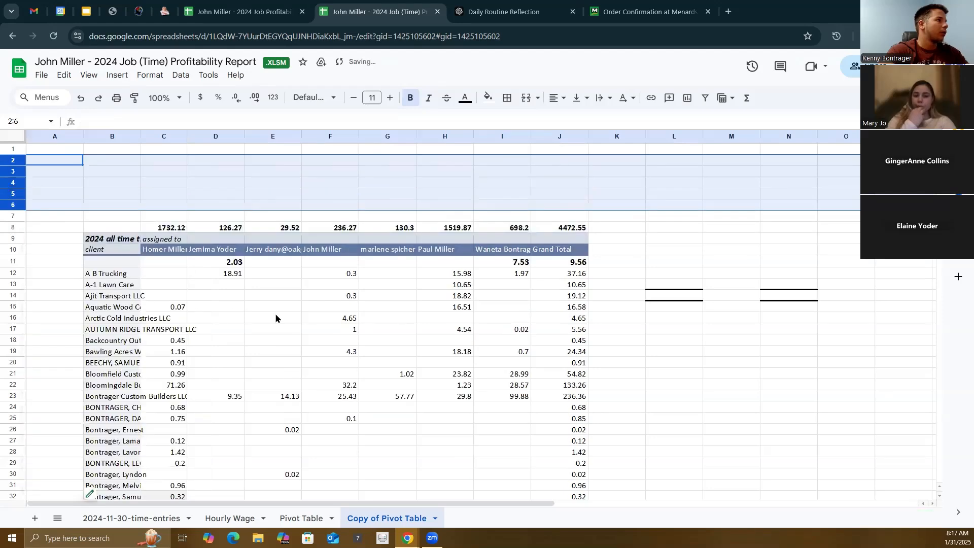
- Enter =C10 in cell C4 to reference the first employee's header from the pivot table
left_click(159, 250)
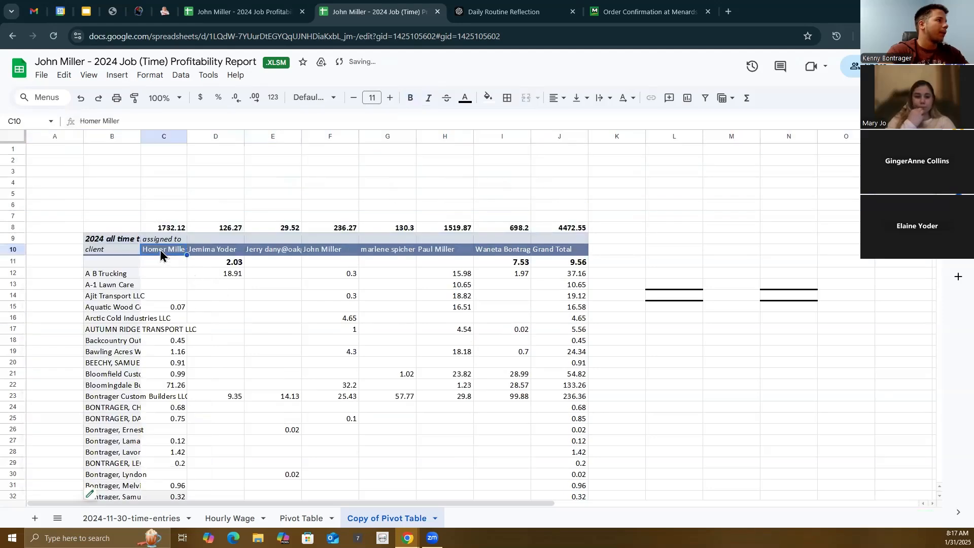
left_click(169, 184)
type("=")
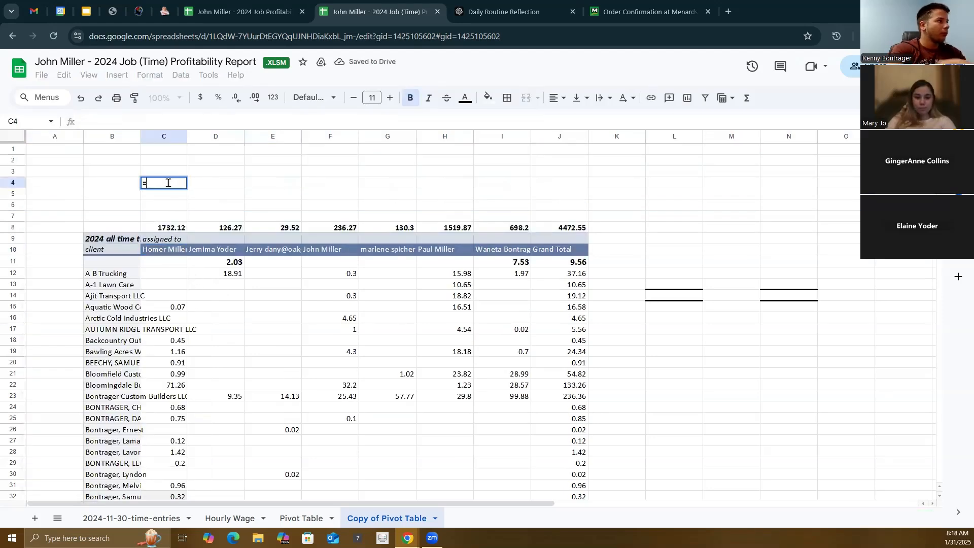
left_click(153, 253)
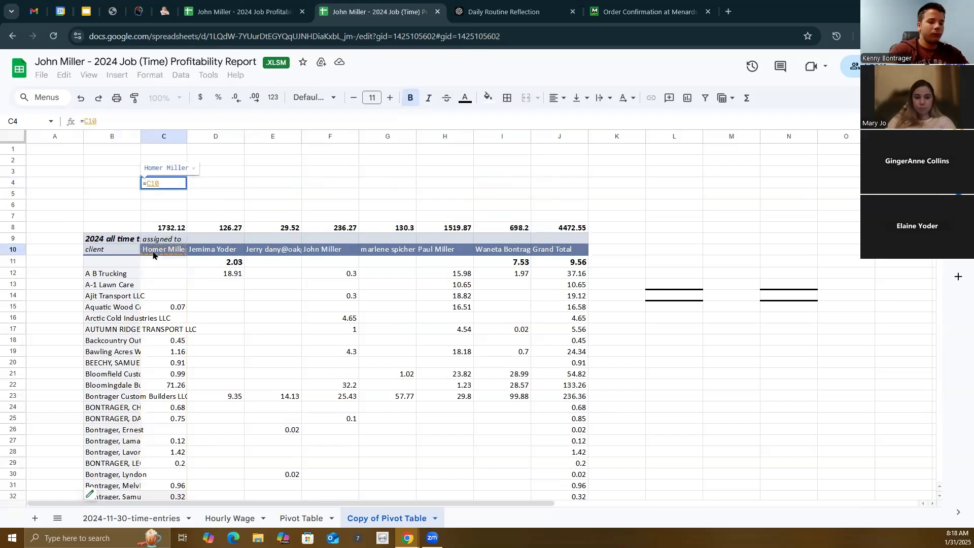
key("Return")
- Fill the header formula from C4 across to J4 for the remaining employees and Grand Total
left_click(163, 183)
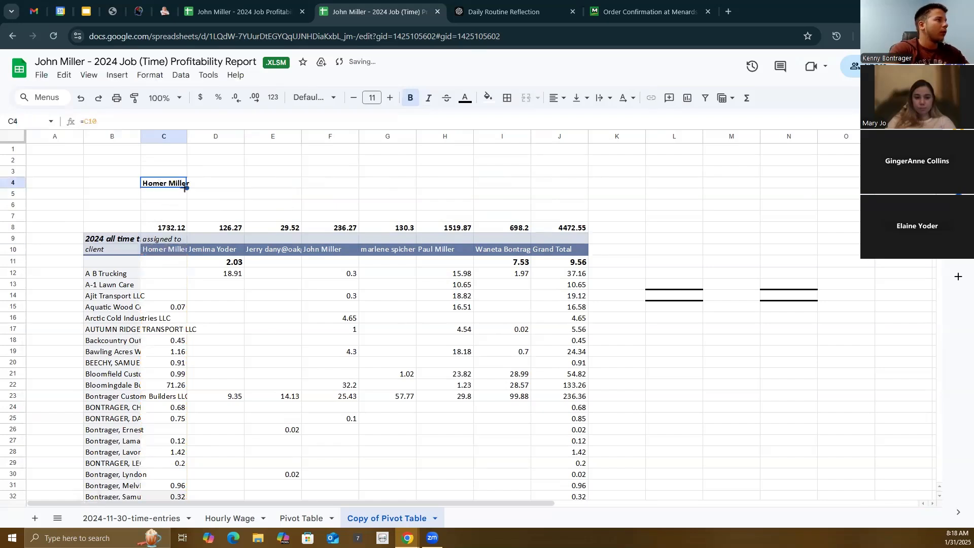
left_click_drag(187, 188, 579, 185)
left_click(611, 185)
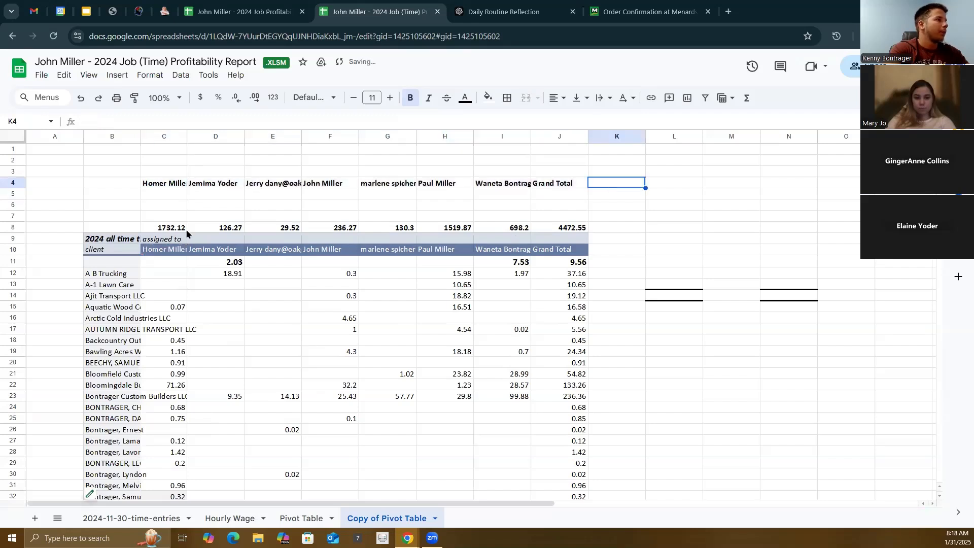
- Enter 30 in cell C7 as the hourly rate for the first employee
left_click(170, 219)
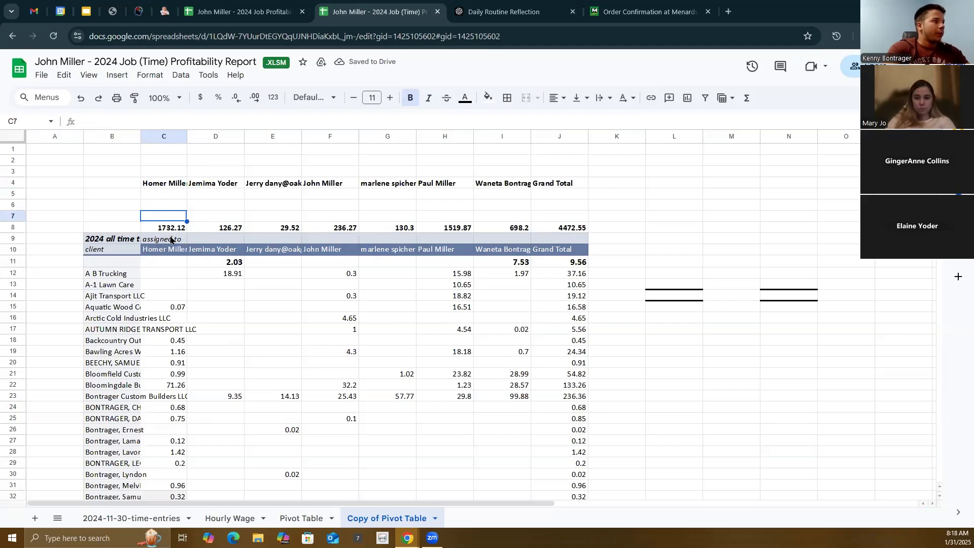
left_click(196, 219)
left_click(170, 219)
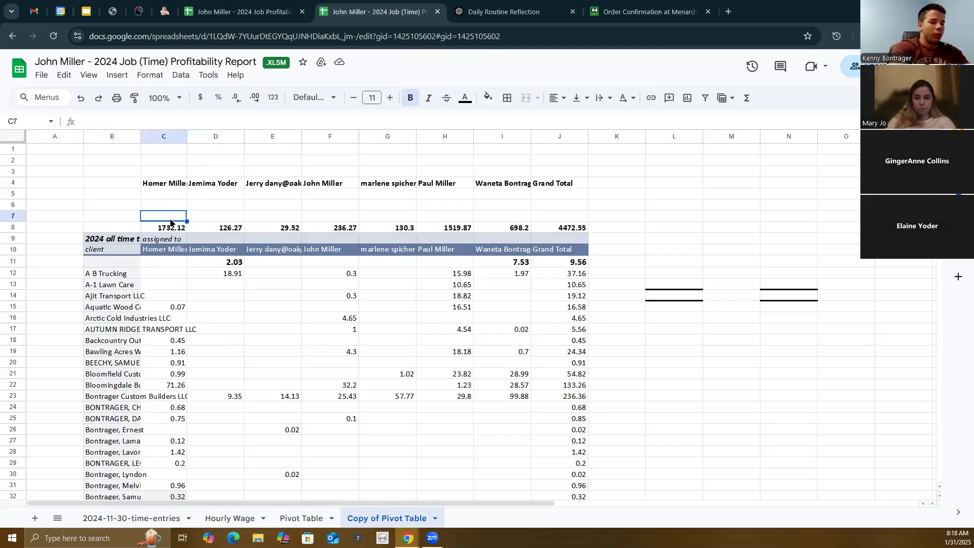
type("30")
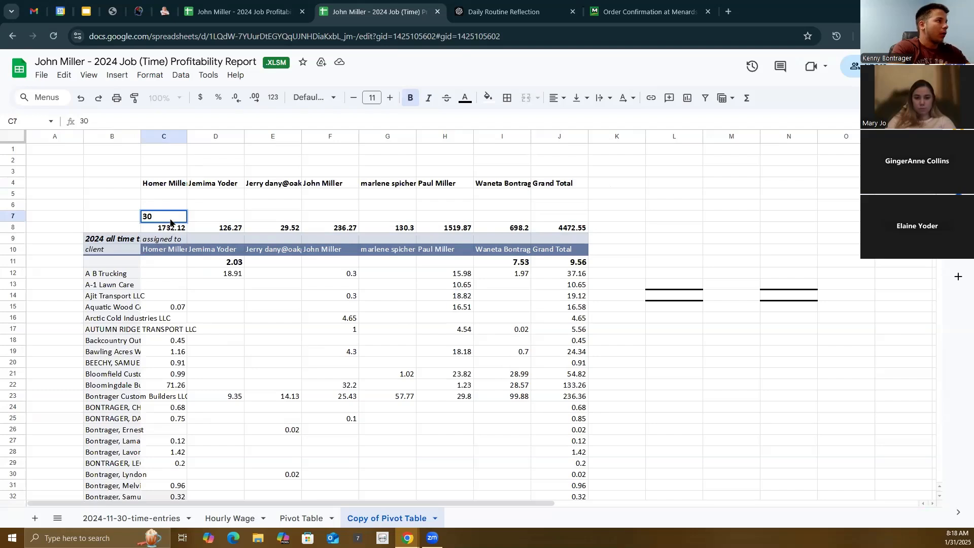
key("Return")
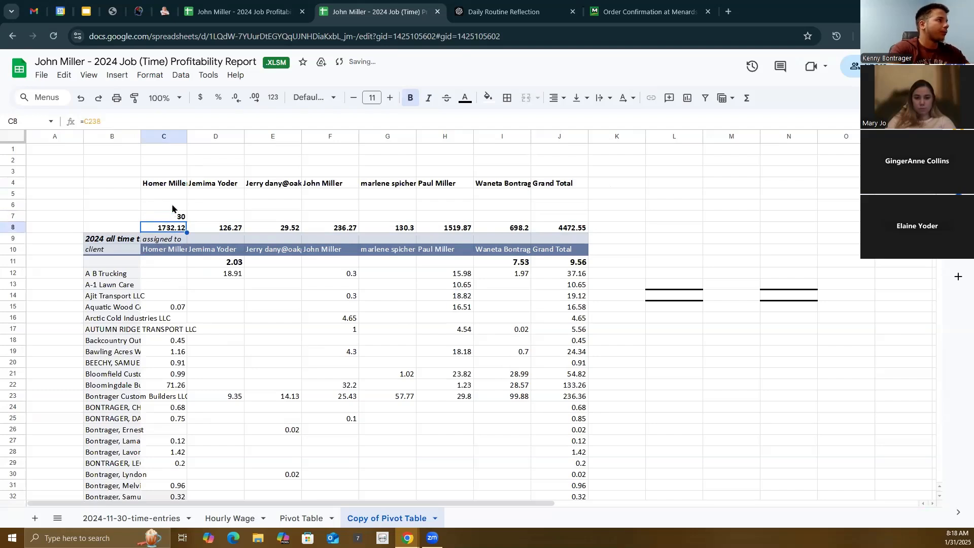
- Label cell B7 "Hourly rate" and cell B8 "Total Hours"
left_click(173, 207)
left_click(111, 214)
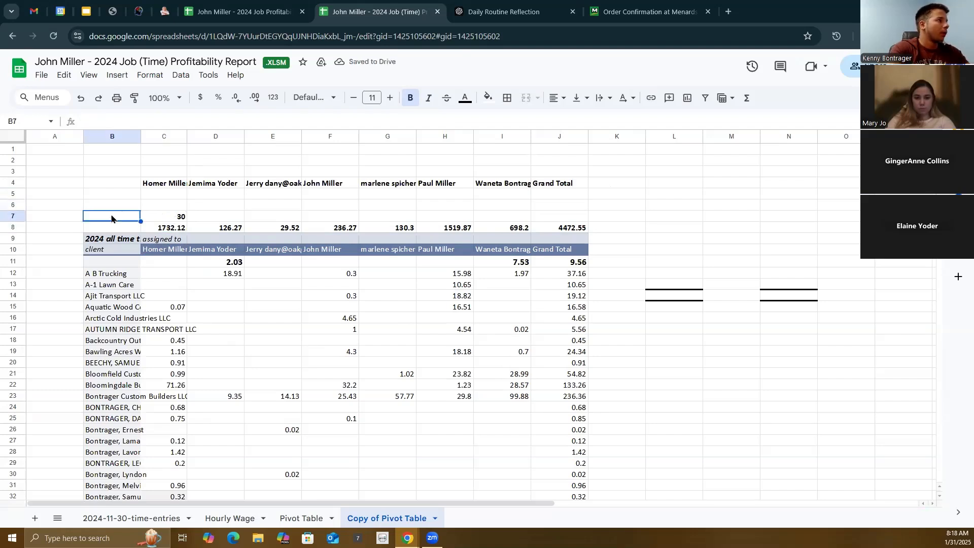
type("Houyr")
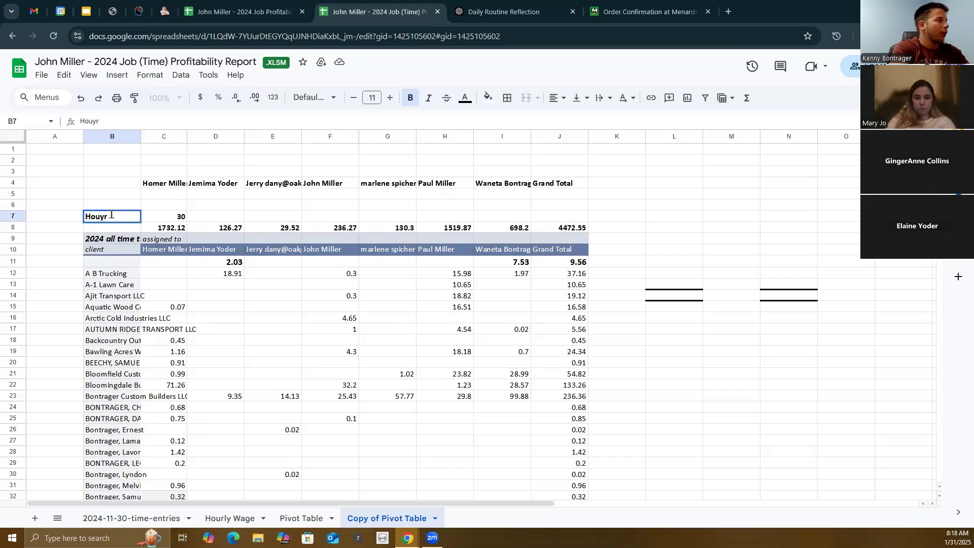
key("BackSpace")
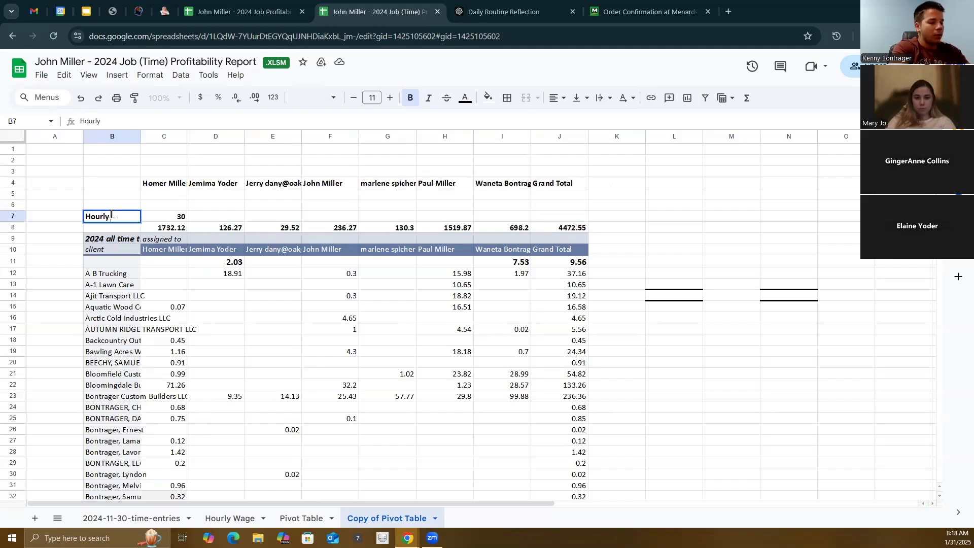
type("e")
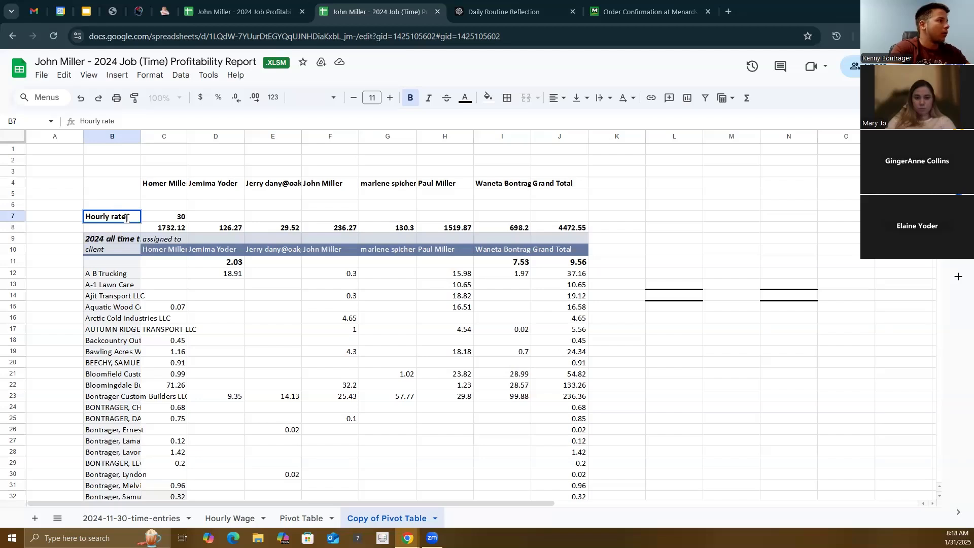
key("Return")
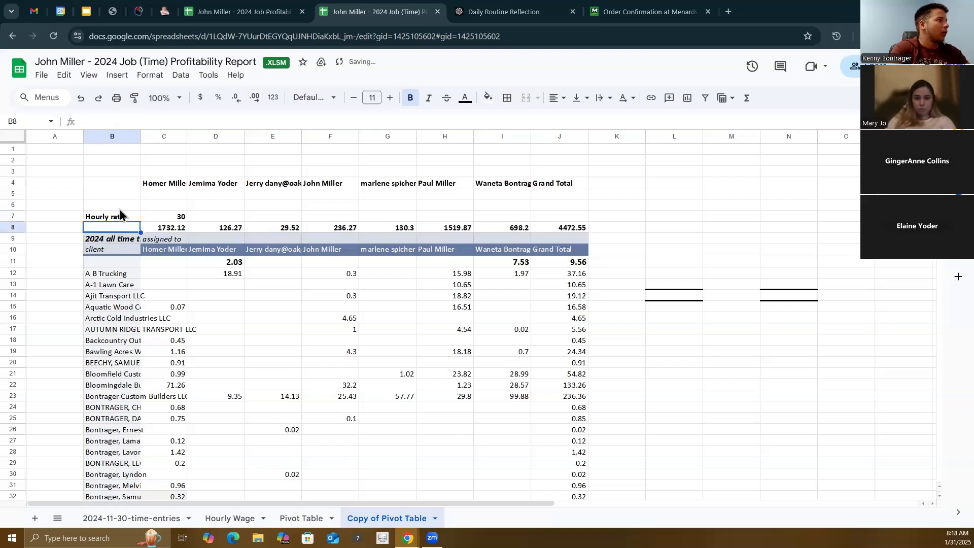
type("Tota")
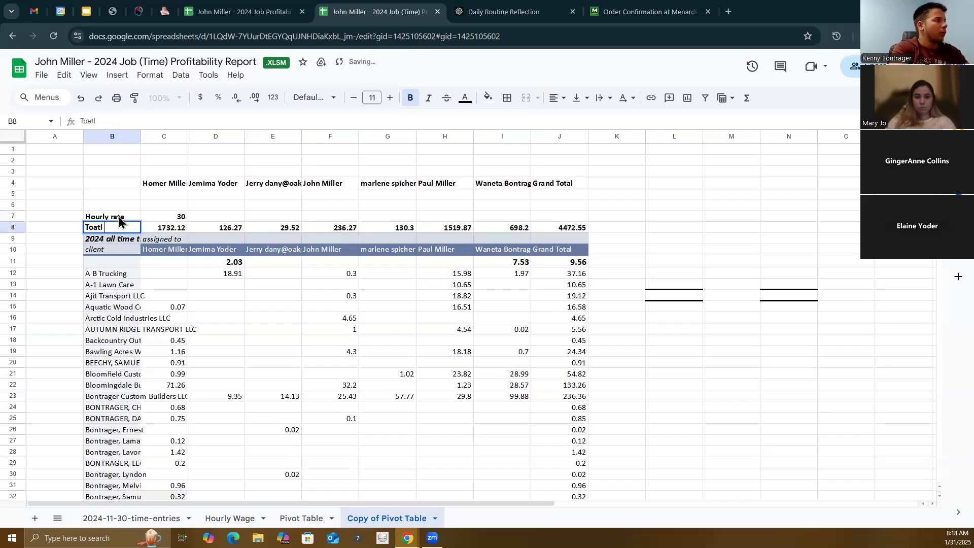
type("l Hours")
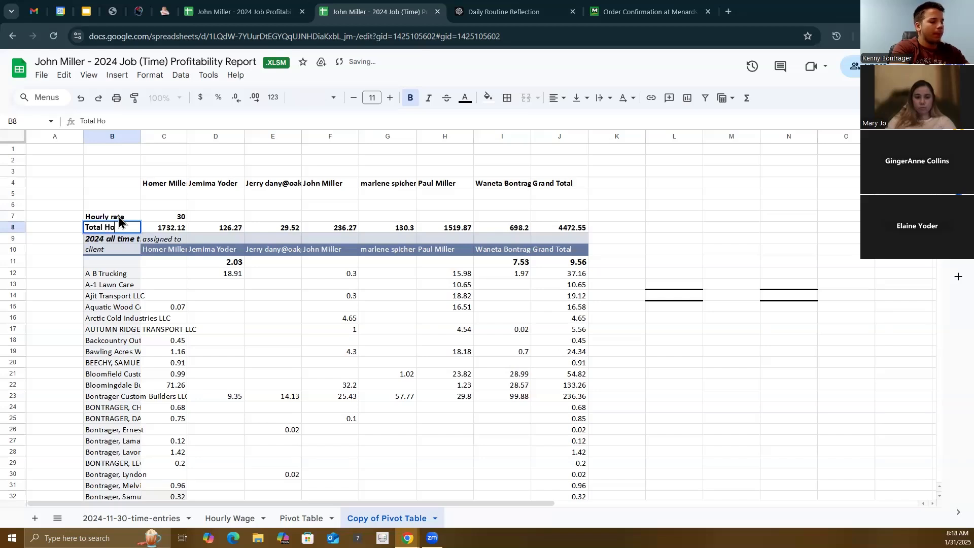
- Label cell B6 "Yearly totals" above the hourly rate row
left_click(104, 205)
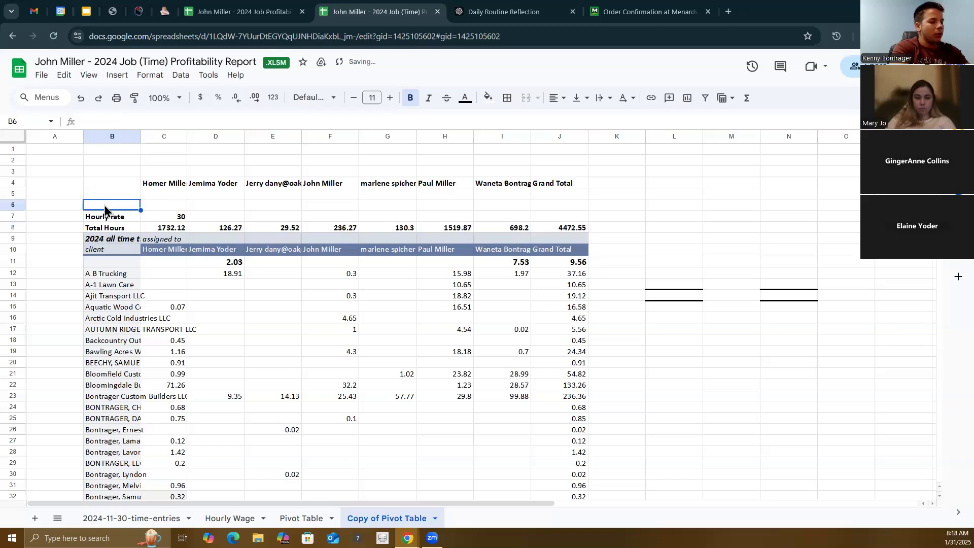
type("yearly")
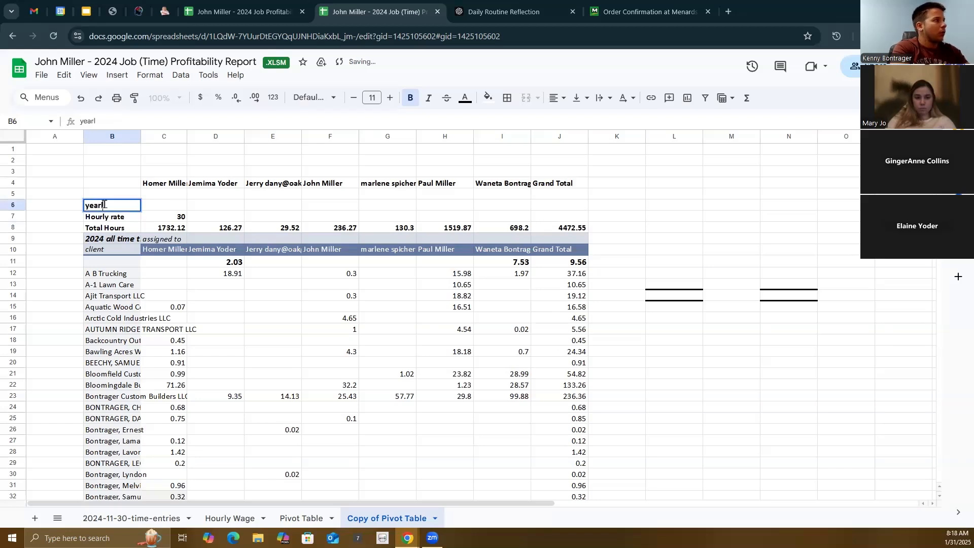
key("BackSpace")
key("BackSpace")
key("BackSpace")
key("BackSpace")
key("BackSpace")
key("BackSpace")
type("Y")
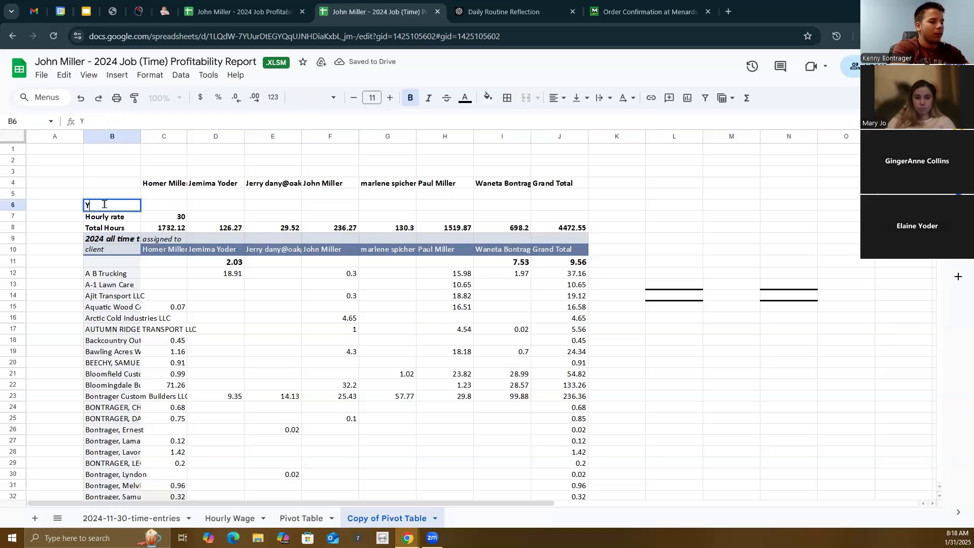
type("eraly")
key("BackSpace")
key("BackSpace")
key("BackSpace")
key("BackSpace")
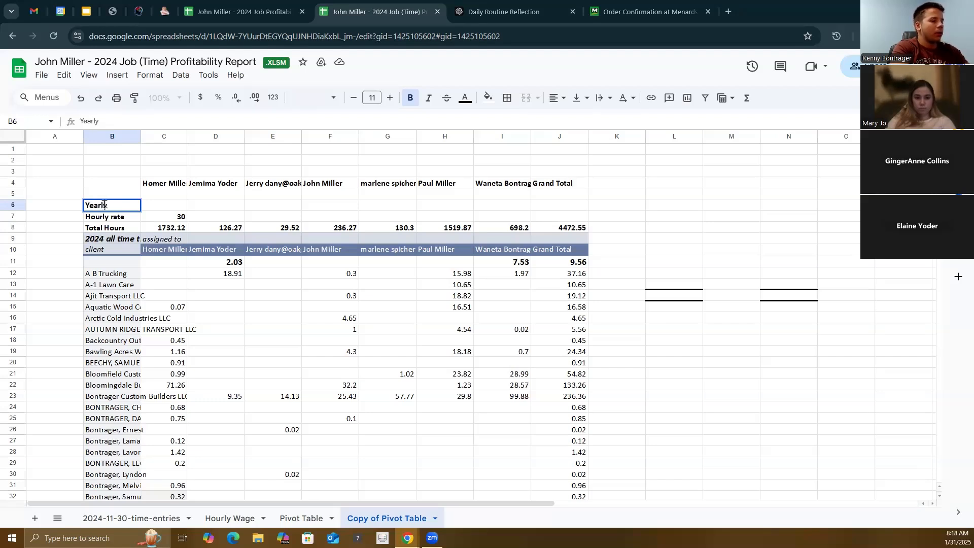
type("arly toa")
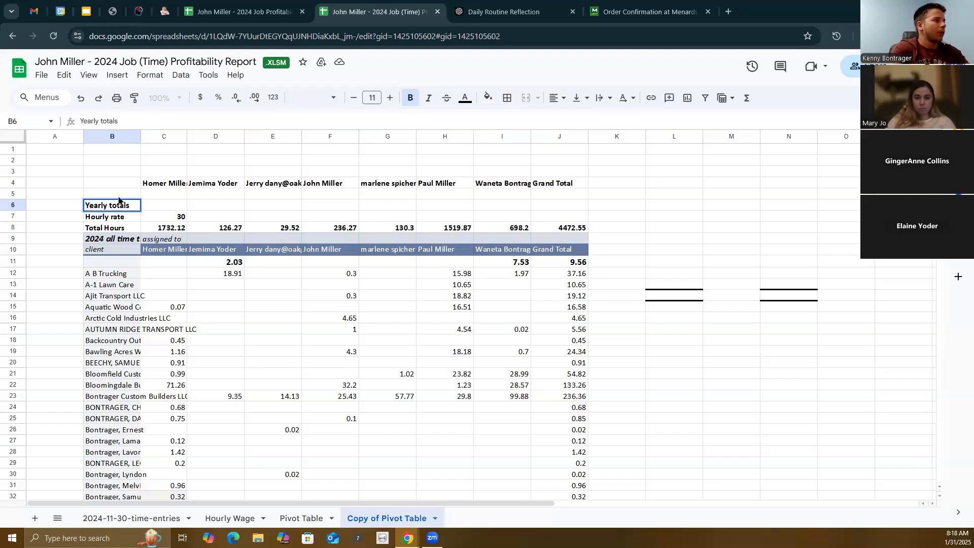
- Enter =sum(C7*C8) in cell C6 to multiply the first employee's hourly rate by total hours
left_click(175, 208)
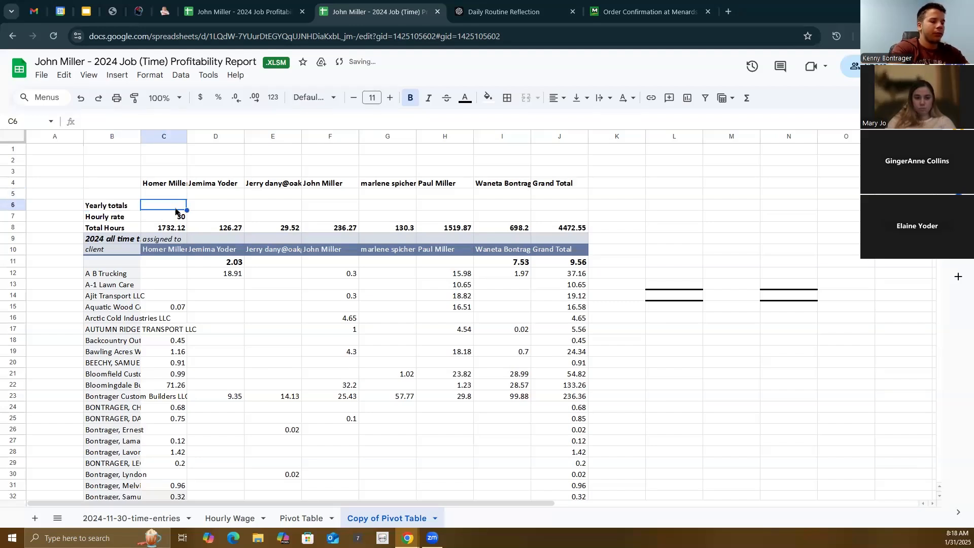
type("+")
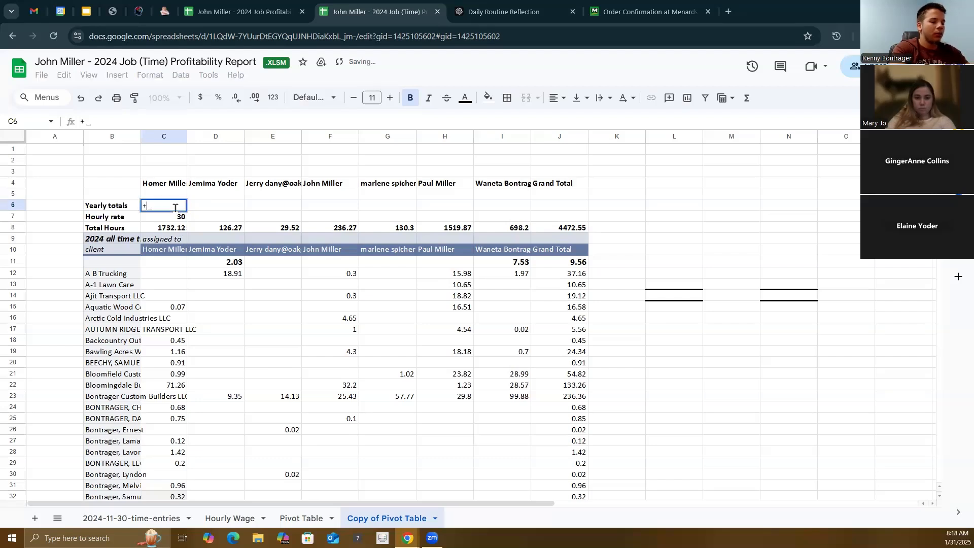
type("sum(")
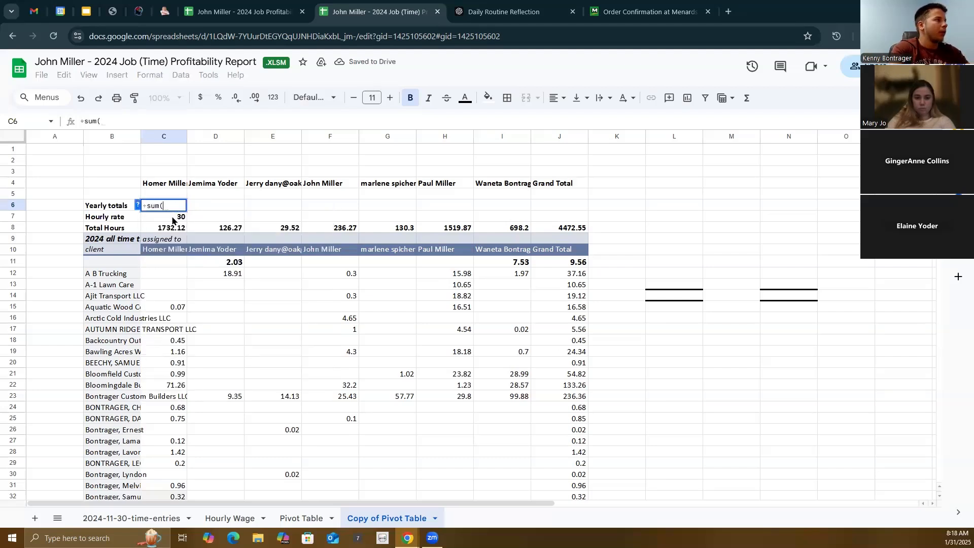
left_click(172, 219)
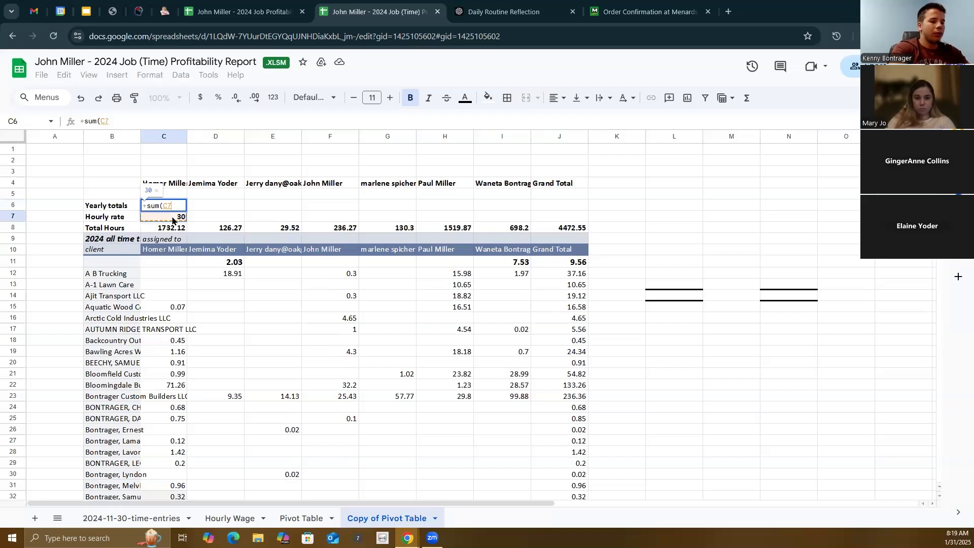
type("*")
left_click(173, 229)
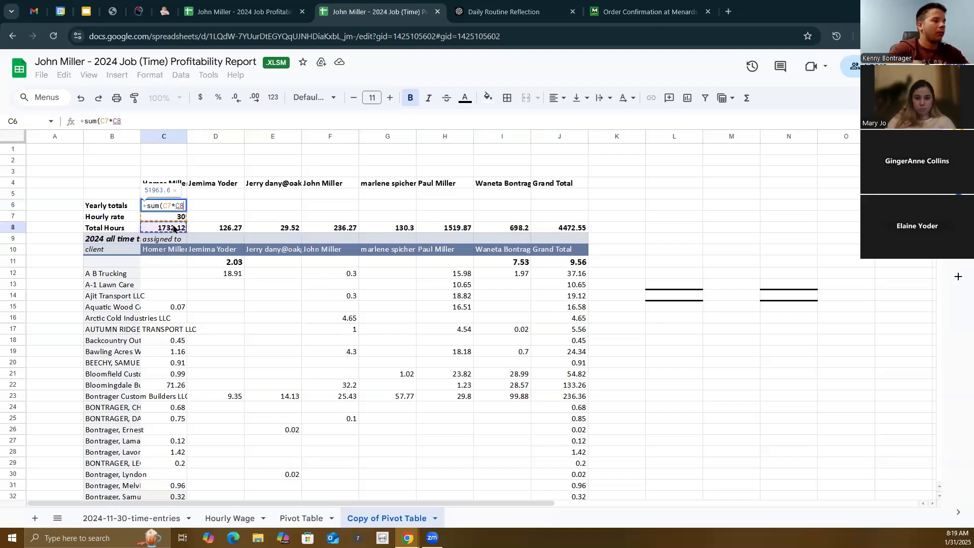
key("Return")
- Format C6 as currency without decimals and fill its formula across to J6
left_click(168, 206)
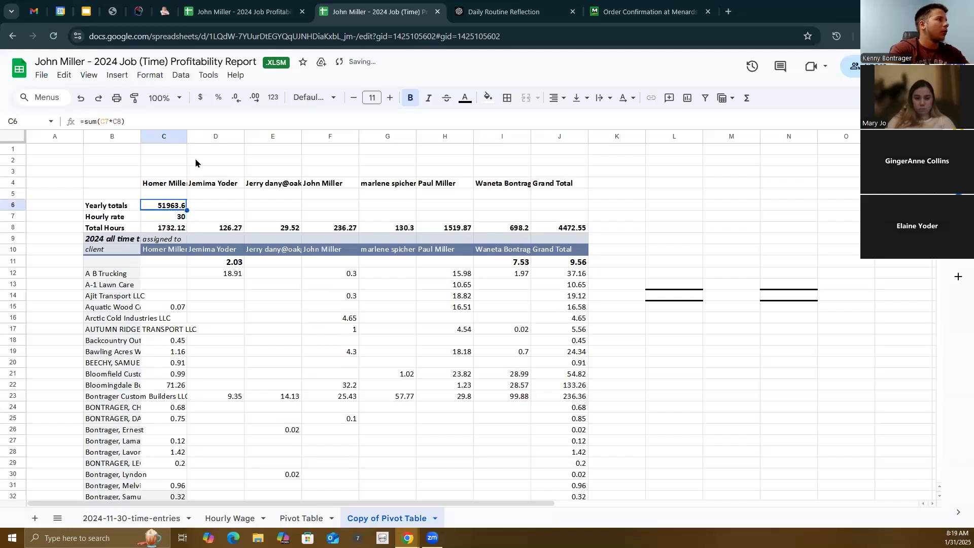
left_click(200, 97)
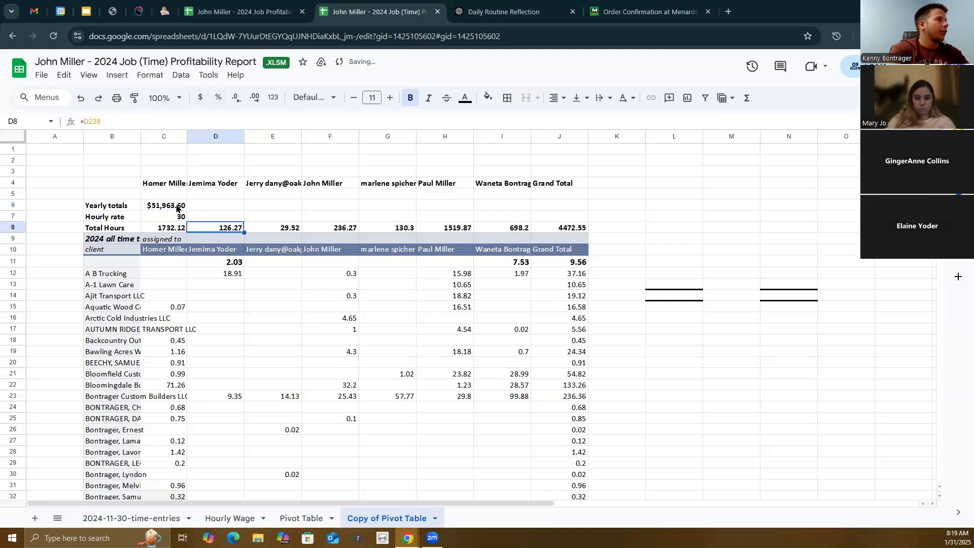
left_click(236, 99)
left_click(234, 104)
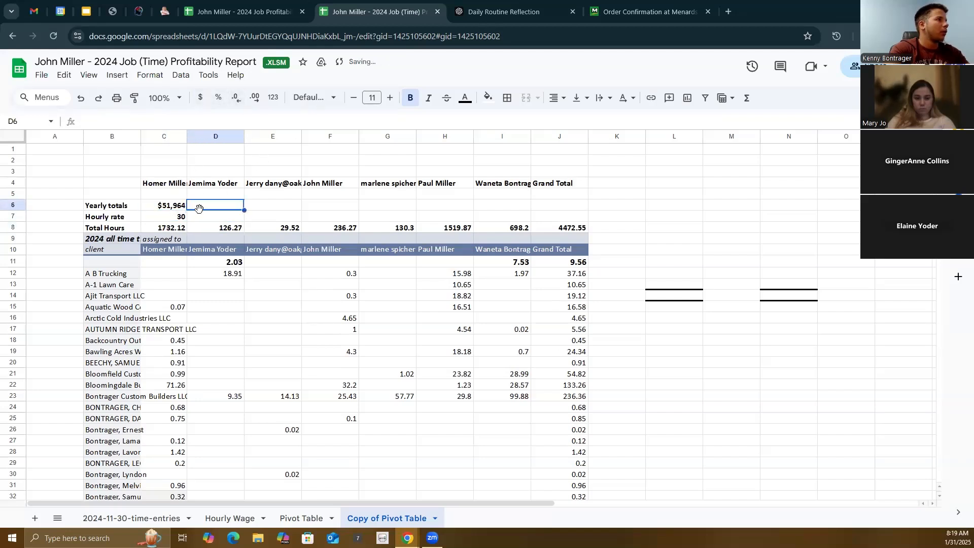
left_click_drag(271, 209, 570, 207)
left_click(642, 213)
- Enter an hourly rate of 30 in D7 and fill it across to J7
left_click(223, 218)
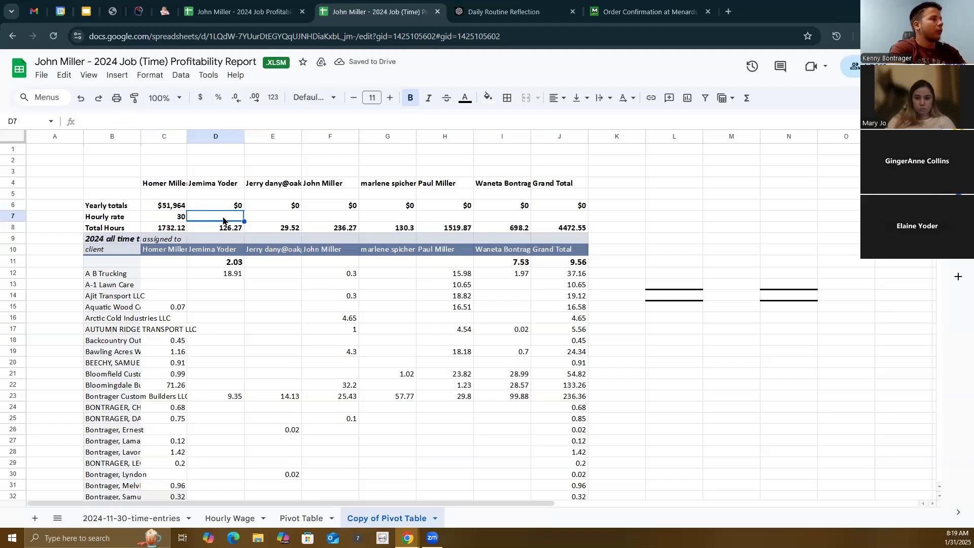
type("30")
left_click(268, 233)
left_click(243, 221)
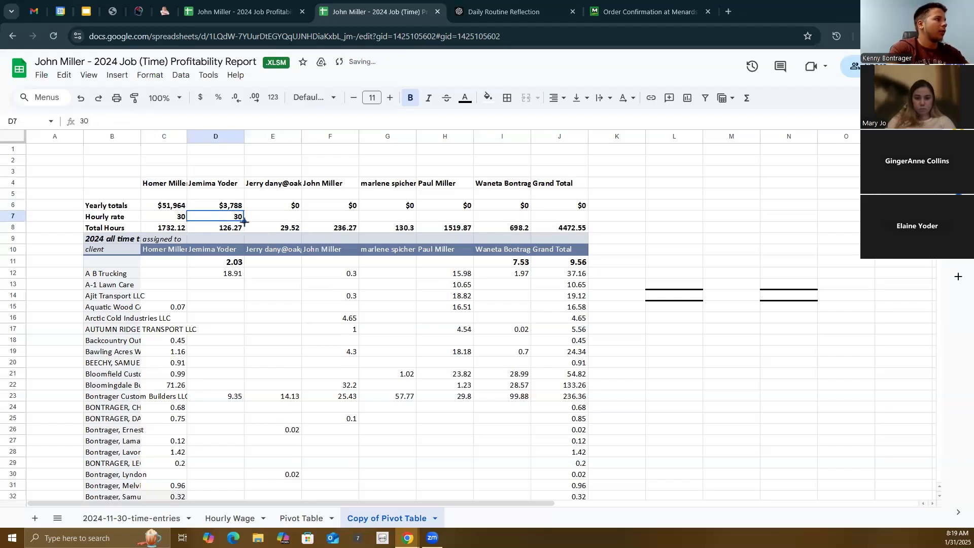
left_click_drag(243, 221, 583, 220)
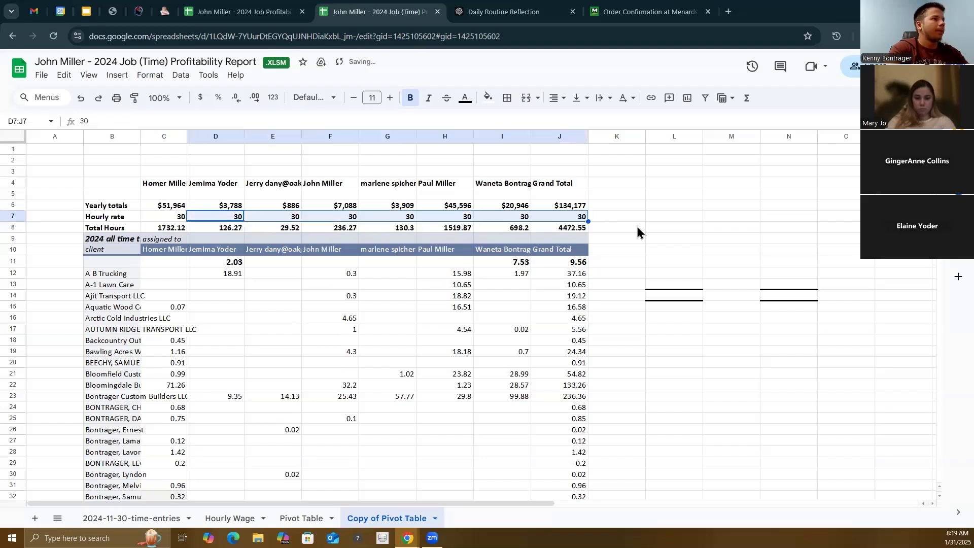
left_click(637, 226)
- Remove the bold formatting from the hourly rate values in C7:J7
left_click(179, 218)
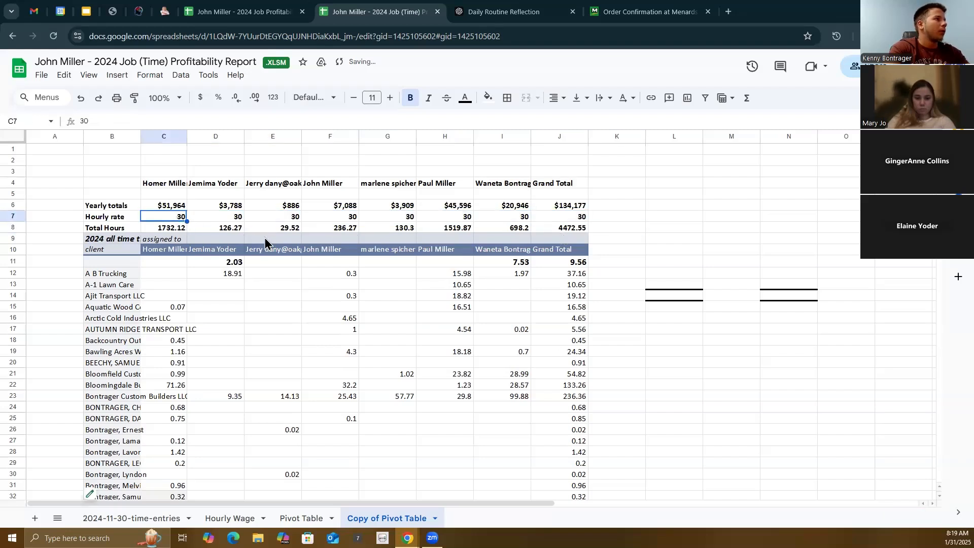
left_click(191, 236)
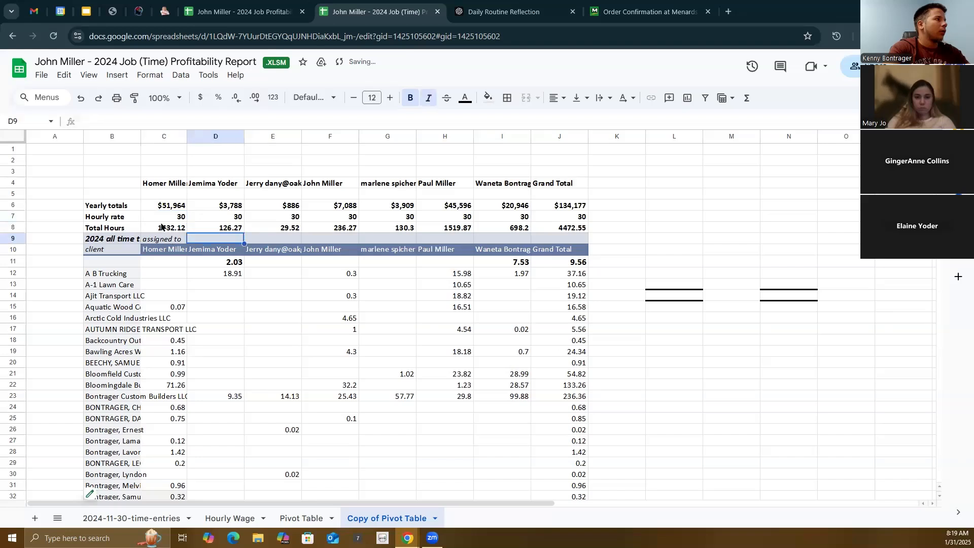
left_click_drag(164, 218, 570, 218)
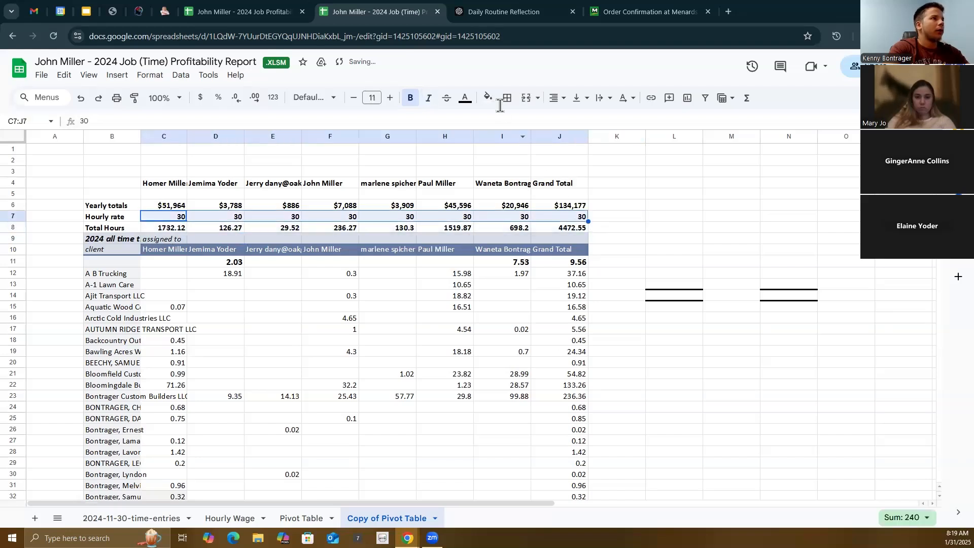
left_click(410, 99)
left_click(611, 230)
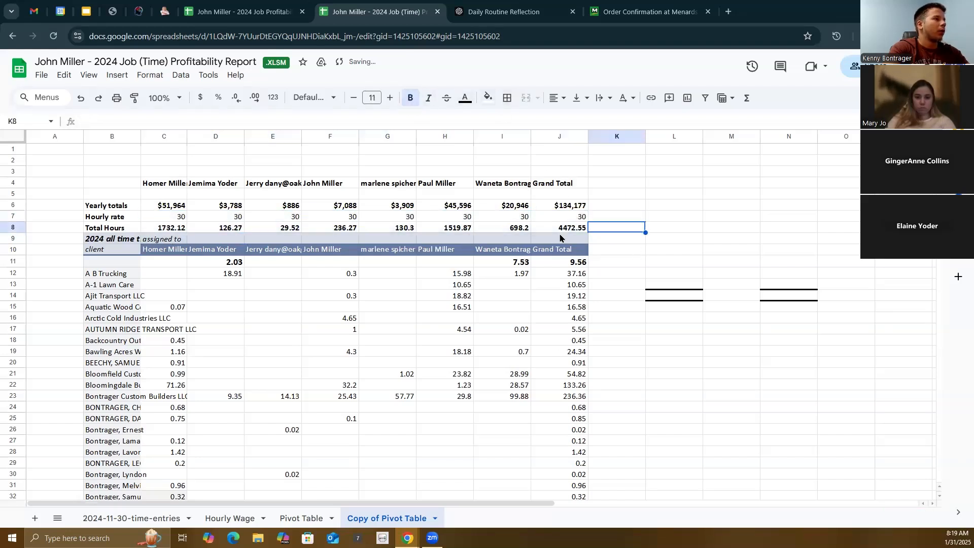
- Increase the font size of the yearly totals row B6:J6 to 13
left_click_drag(122, 208, 584, 213)
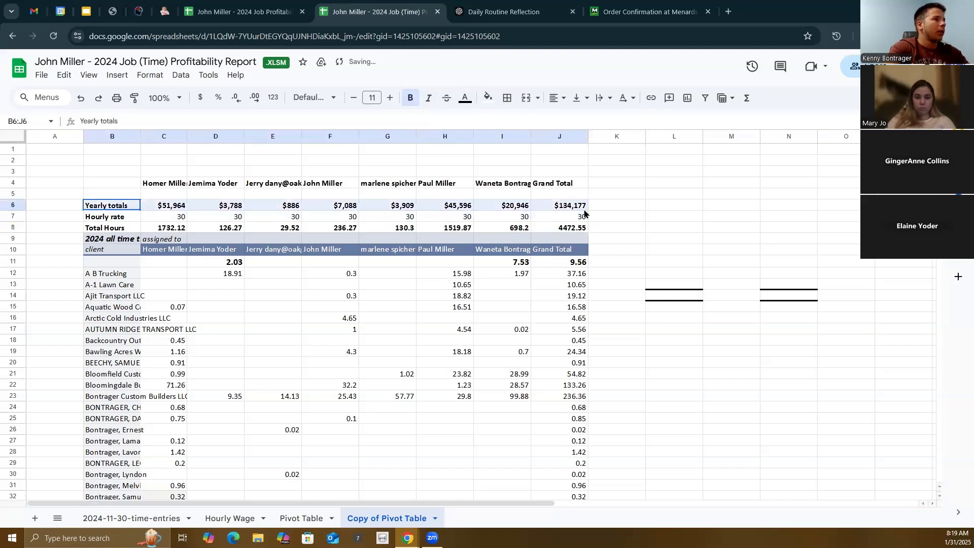
left_click(390, 98)
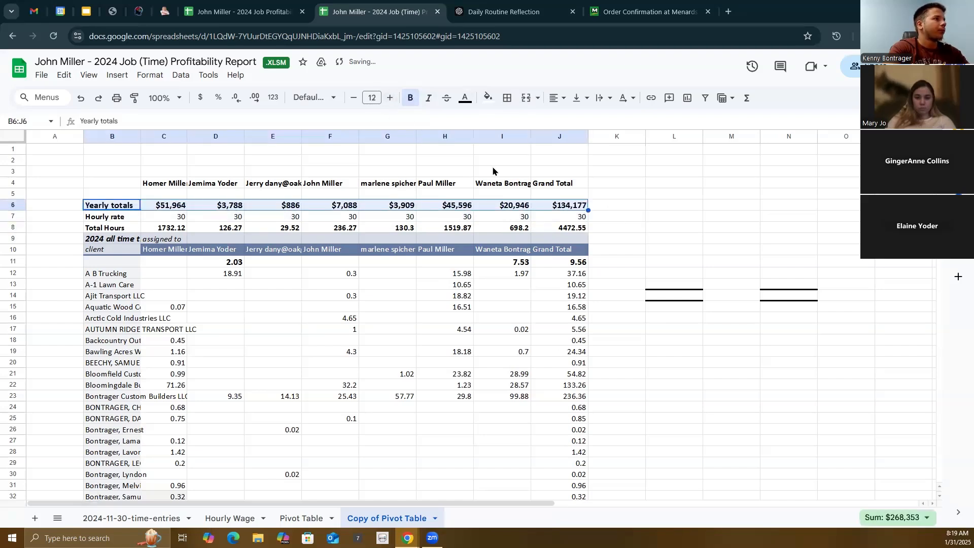
left_click(389, 99)
left_click(624, 229)
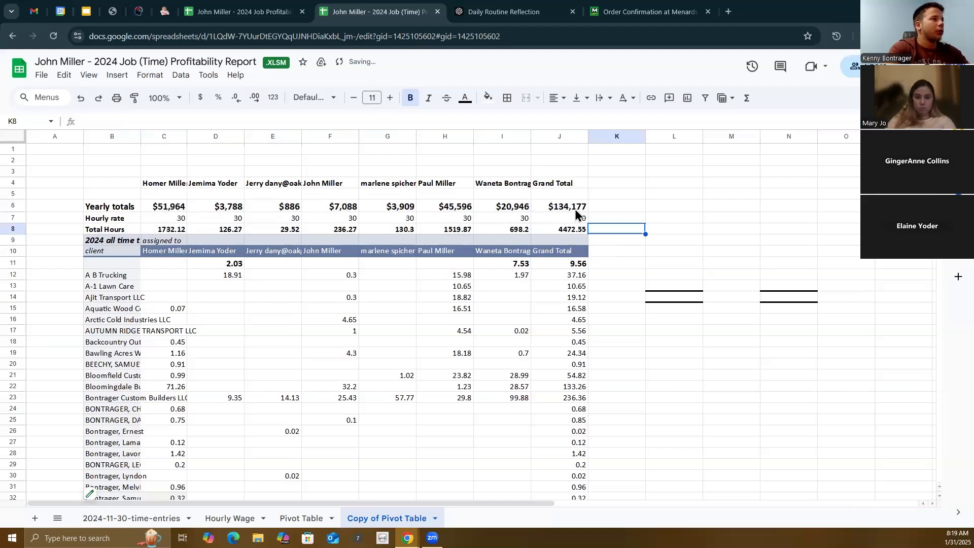
left_click(165, 208)
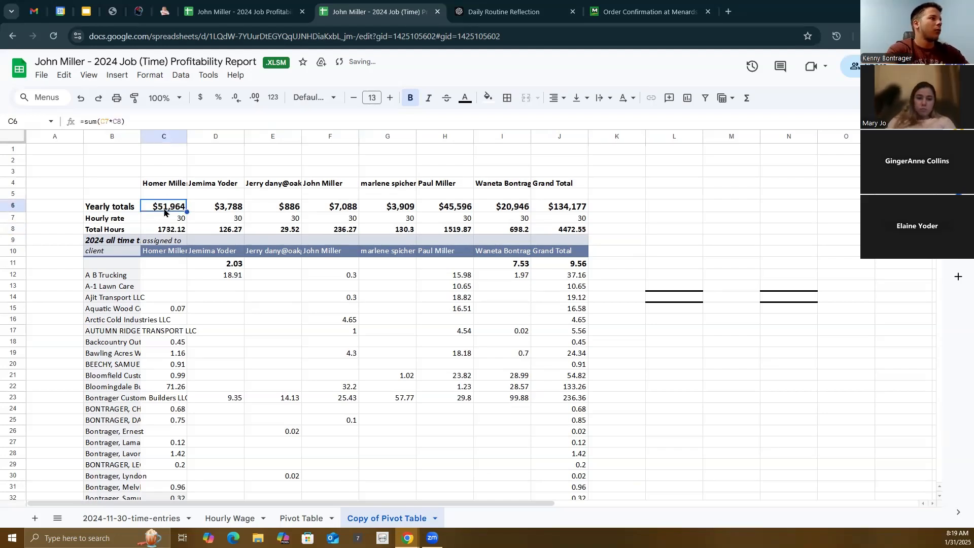
left_click(566, 212)
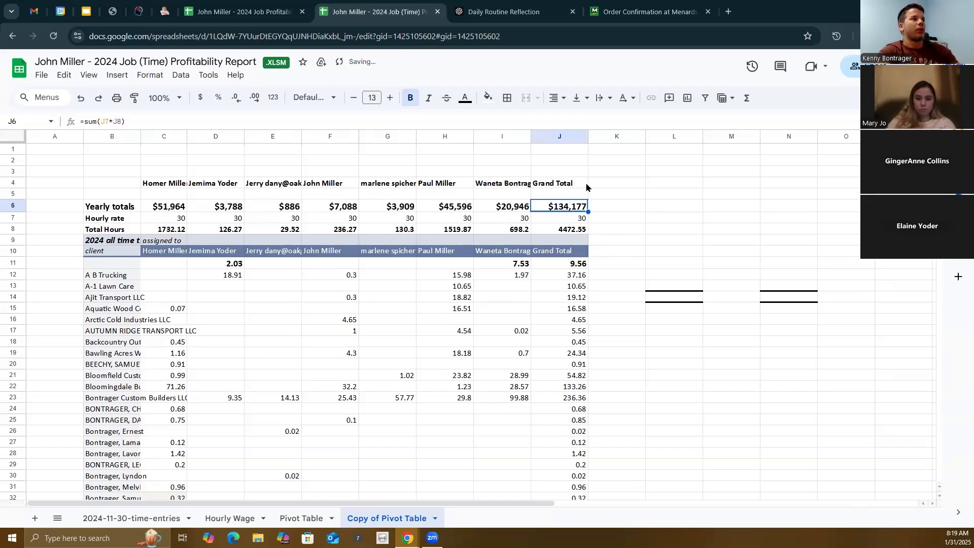
left_click(568, 186)
left_click(553, 207)
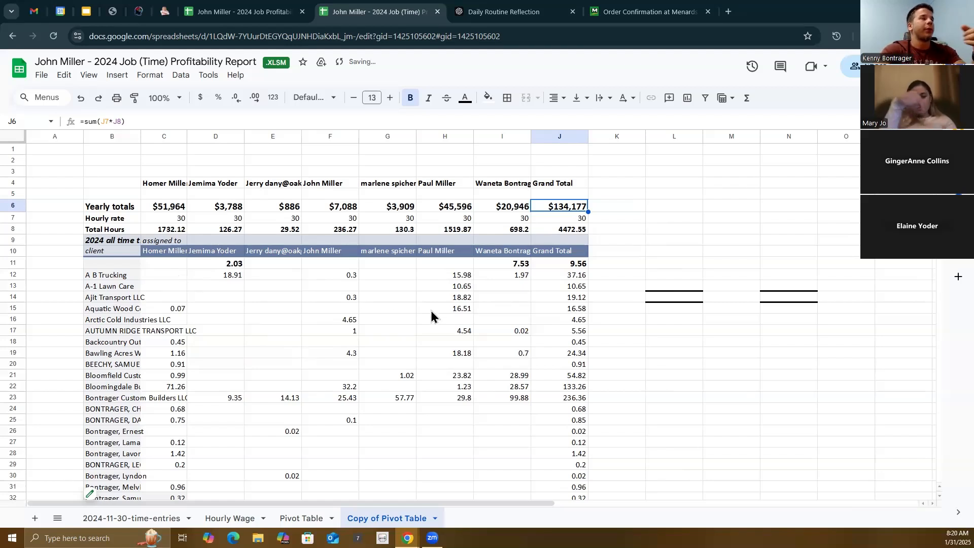
- Enter an hourly rate of 30 in K12, beside the grand total hours for A B Trucking
left_click(123, 275)
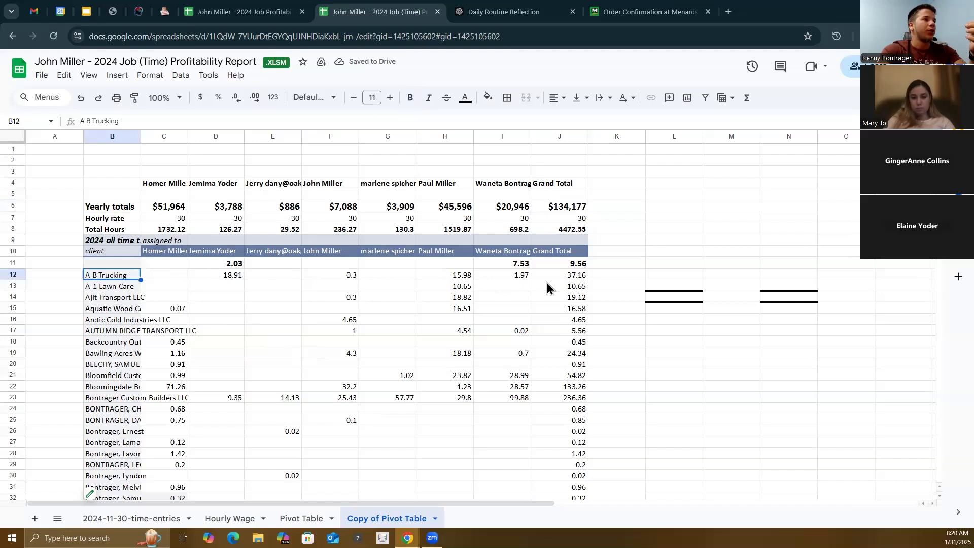
left_click(571, 277)
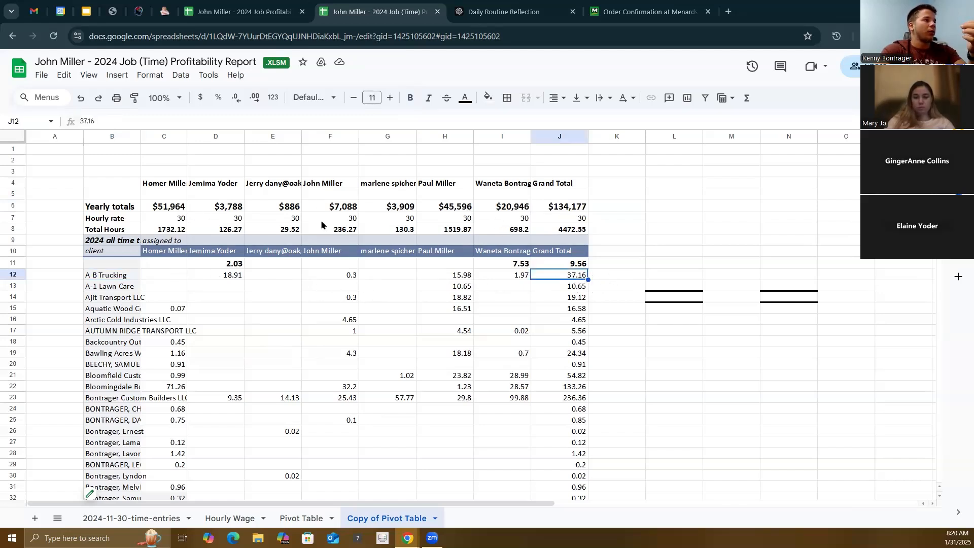
left_click(619, 279)
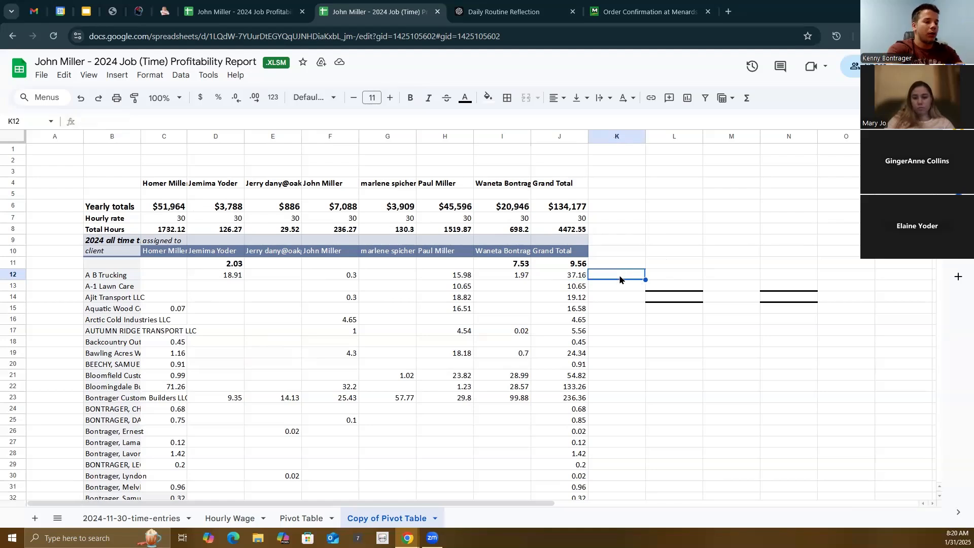
type("30")
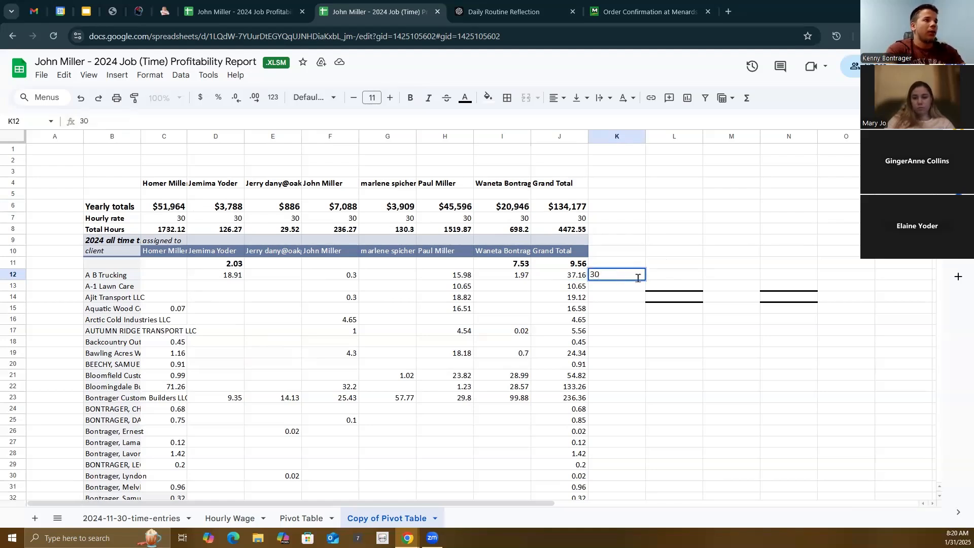
key("Tab")
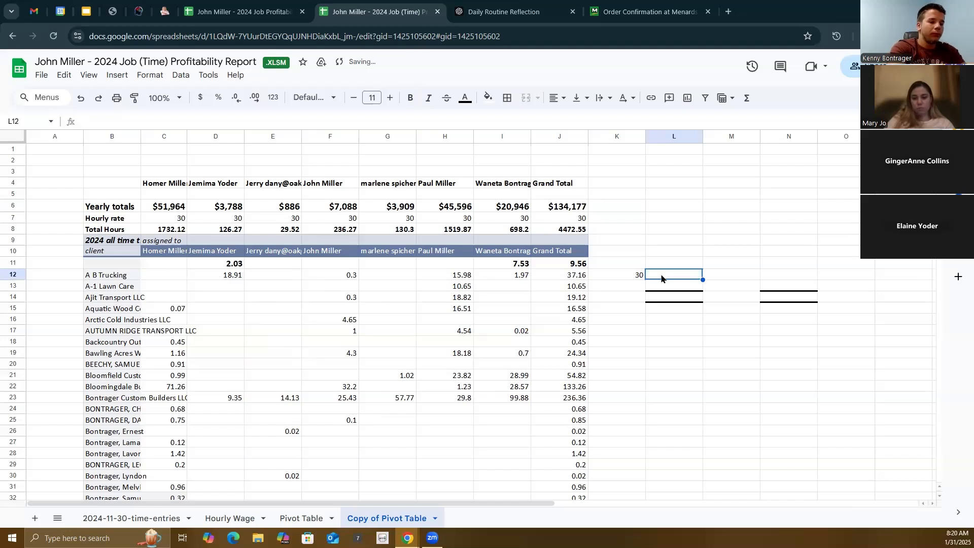
- Calculate the yearly labor amount for A B Trucking in L12 with the formula =sum(K12*J12)
type("=sum(")
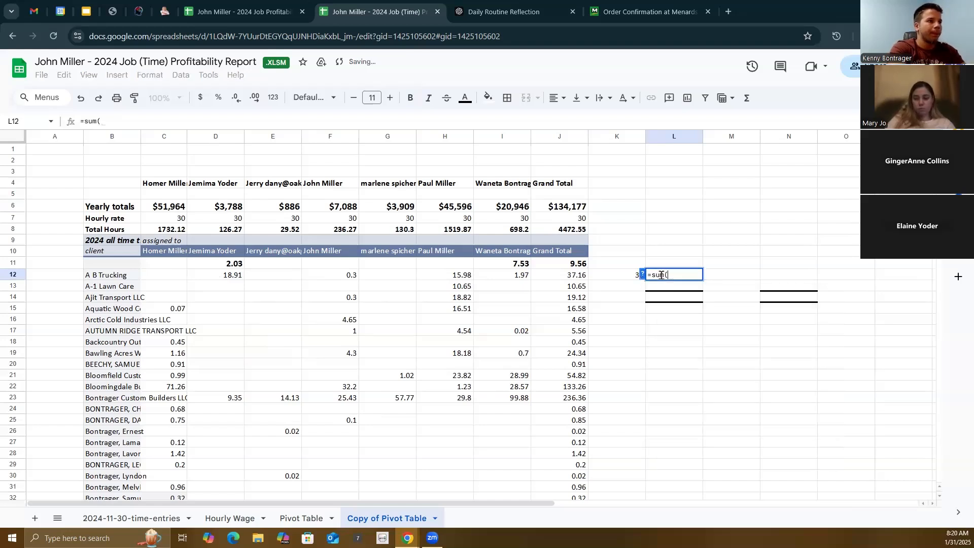
left_click(597, 274)
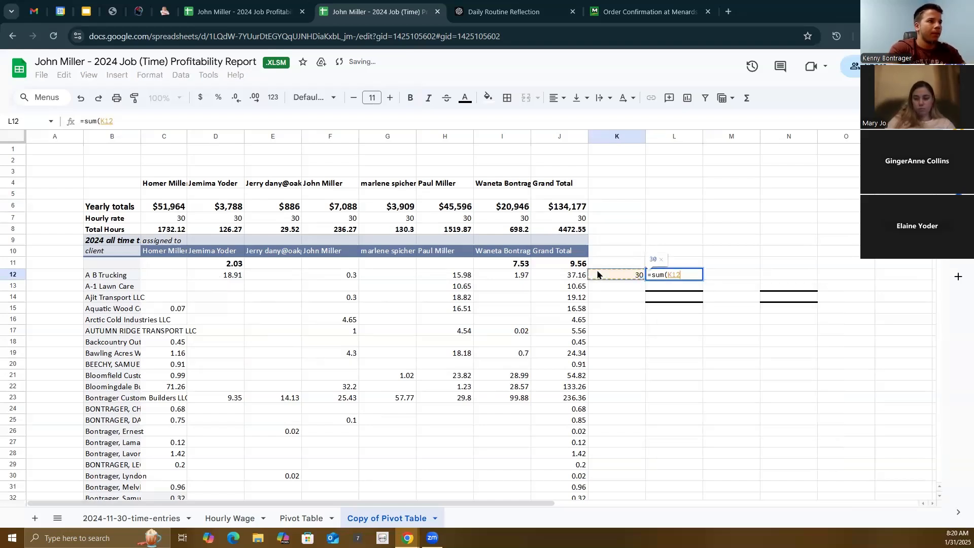
type("*")
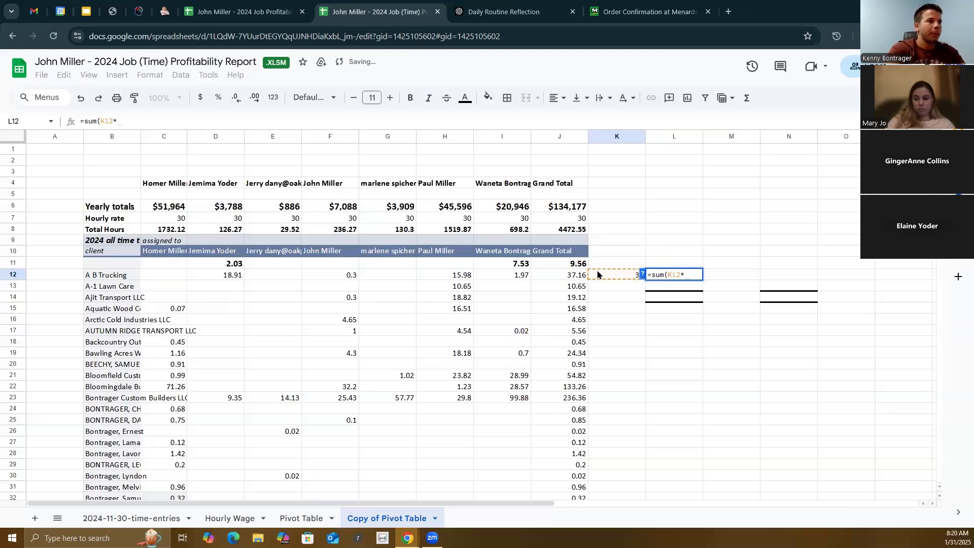
left_click(571, 277)
key("Return")
left_click(710, 310)
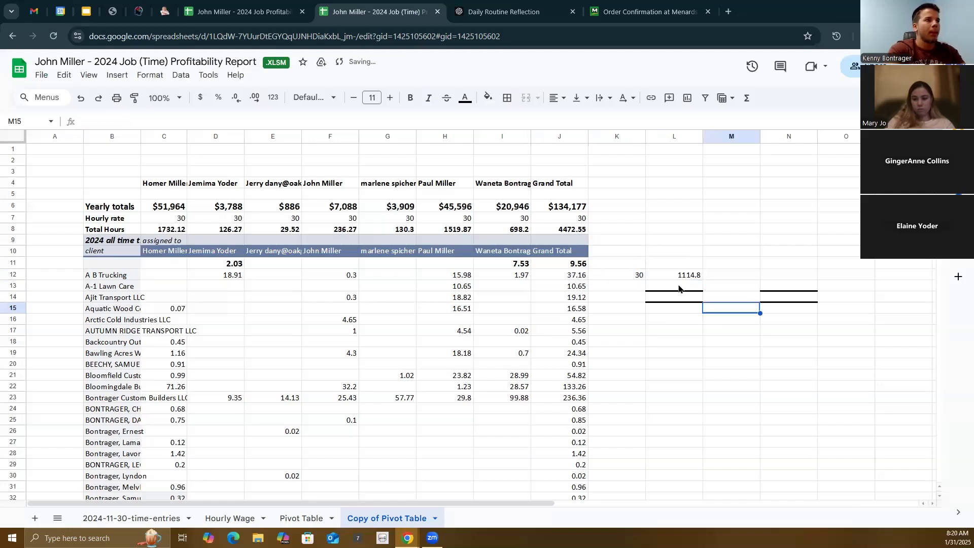
- Format the A B Trucking labor amount in L12 as currency
left_click(679, 279)
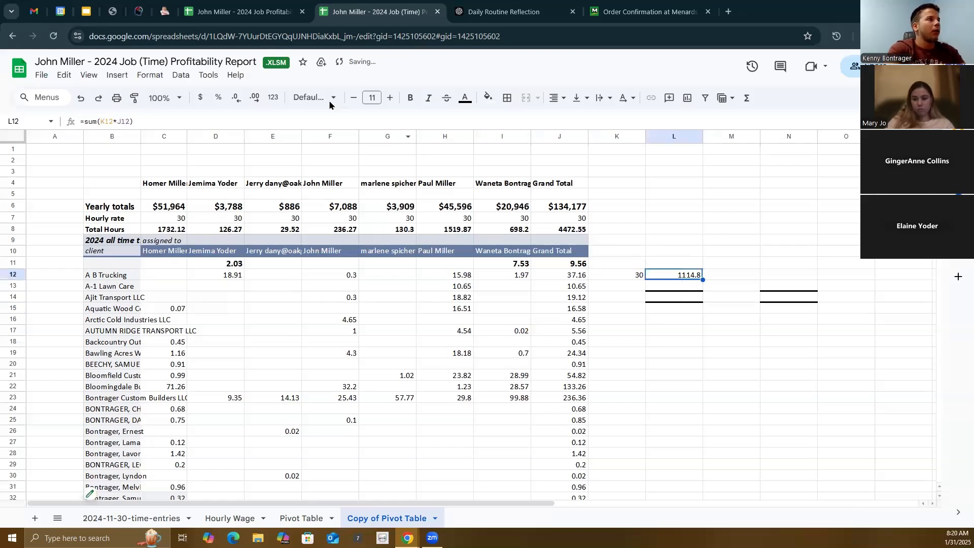
left_click(201, 98)
left_click(710, 368)
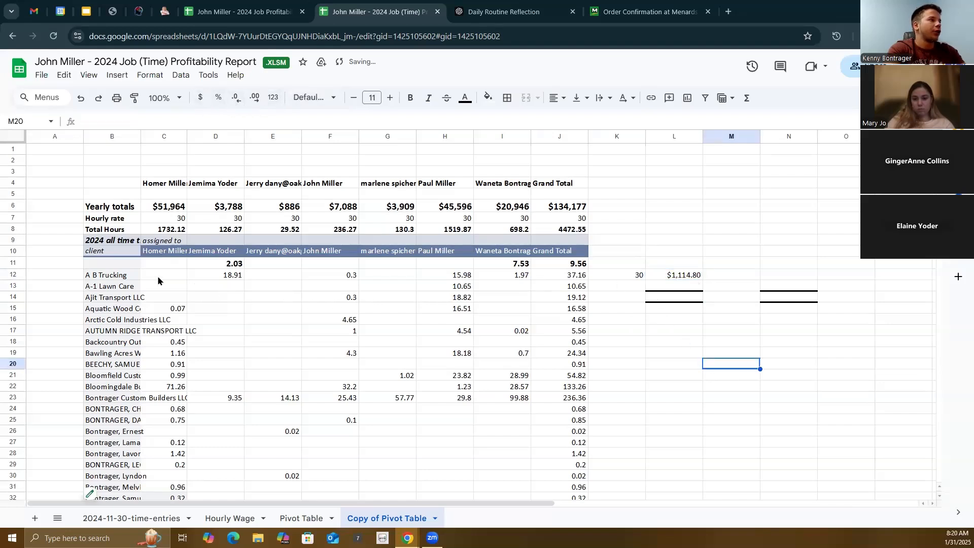
left_click(117, 278)
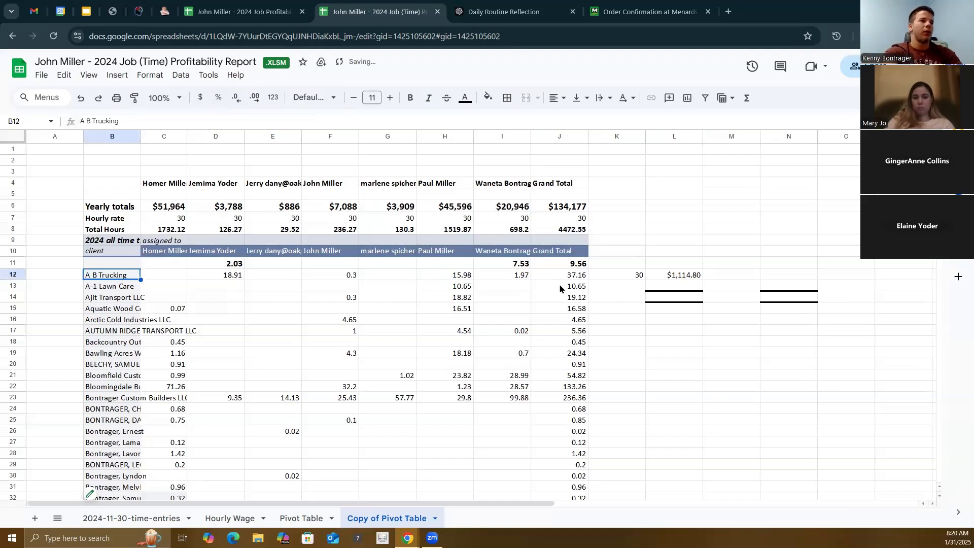
left_click(672, 280)
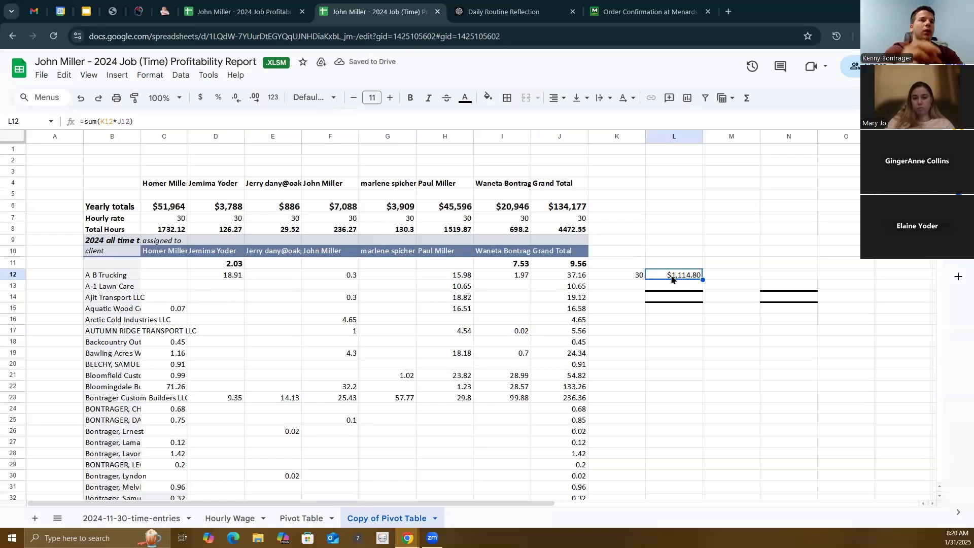
left_click(228, 276)
left_click_drag(228, 277, 573, 276)
left_click(633, 311)
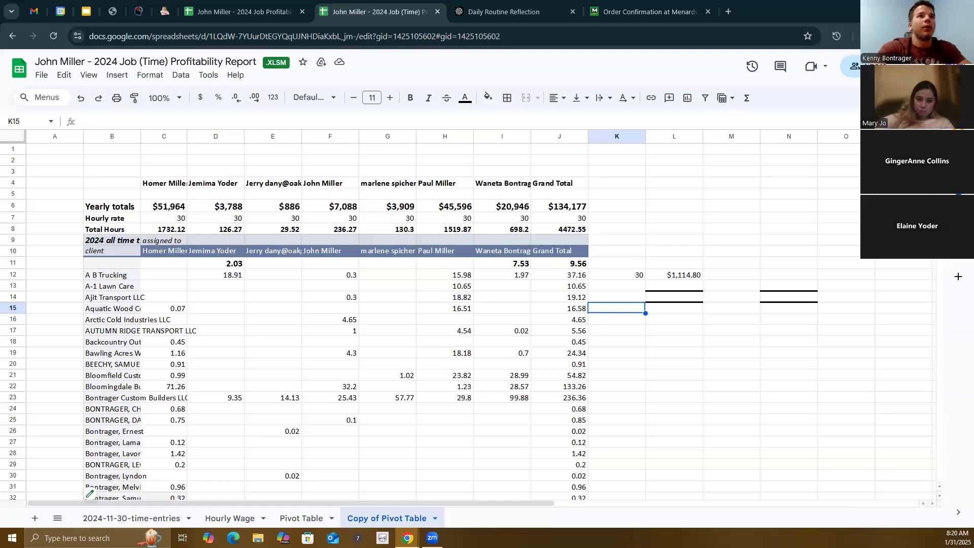
- Look through the open spreadsheets, then review the time report's pivot table copy, Hourly Wage and 2024-11-30-time-entries sheets
left_click_drag(784, 69, 554, 4)
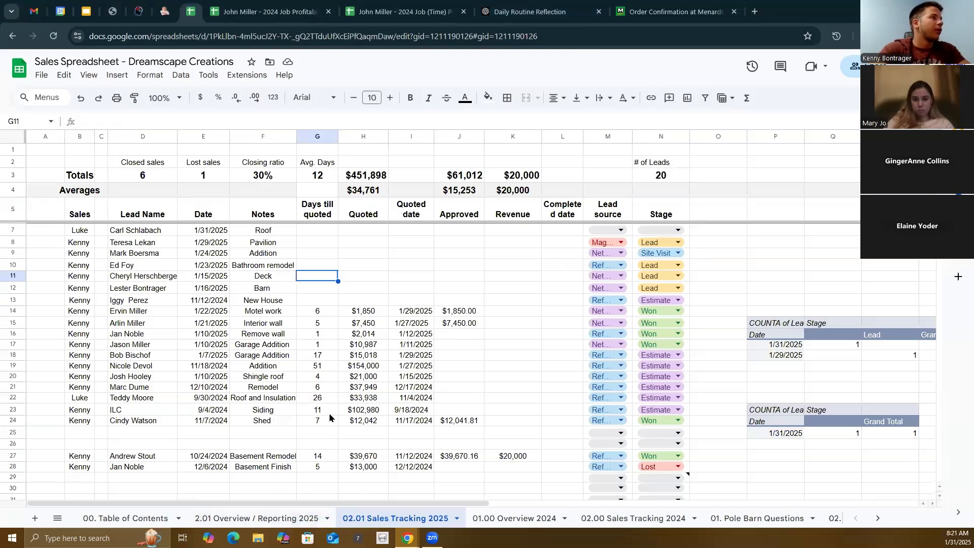
left_click(254, 11)
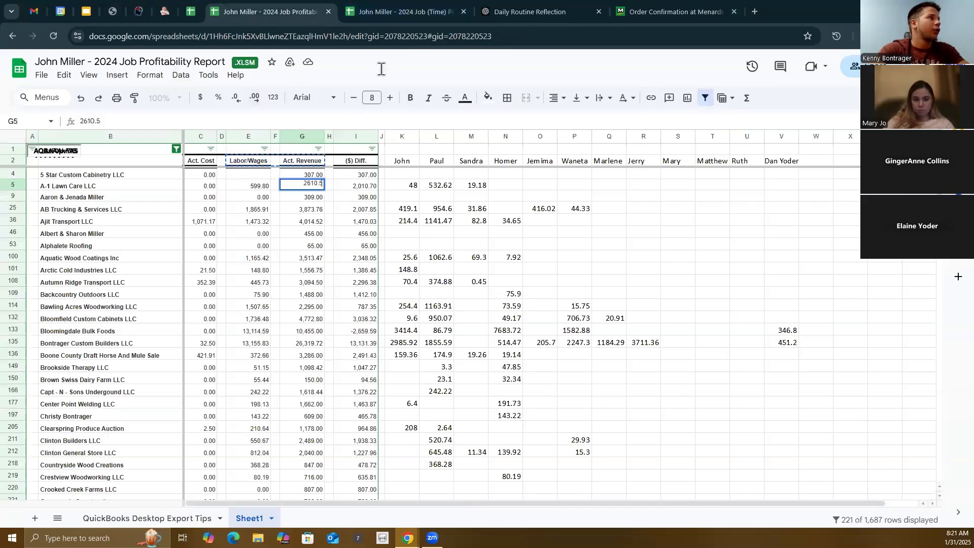
left_click(400, 11)
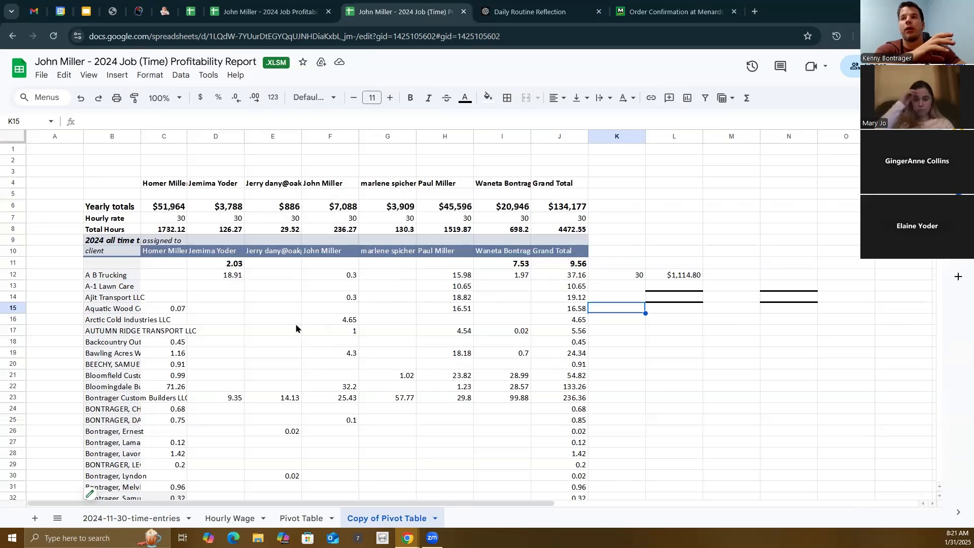
scroll(298, 327, "down", 2)
scroll(298, 328, "up", 2)
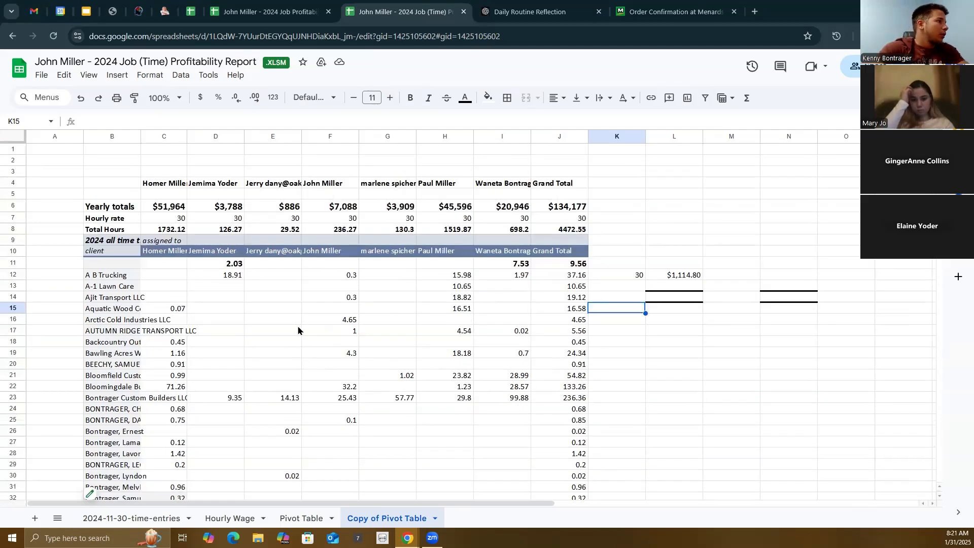
left_click(227, 264)
left_click(109, 268)
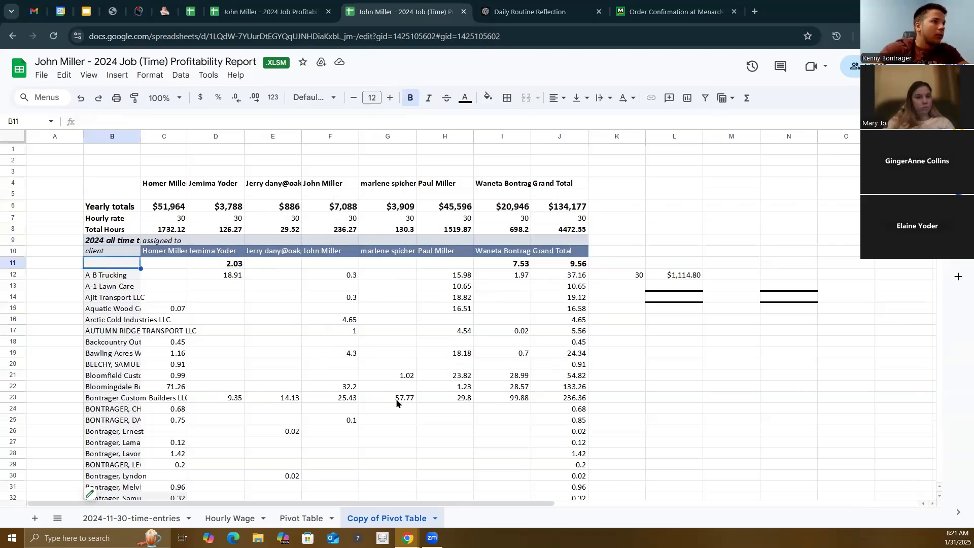
scroll(432, 424, "down", 5)
scroll(432, 424, "up", 5)
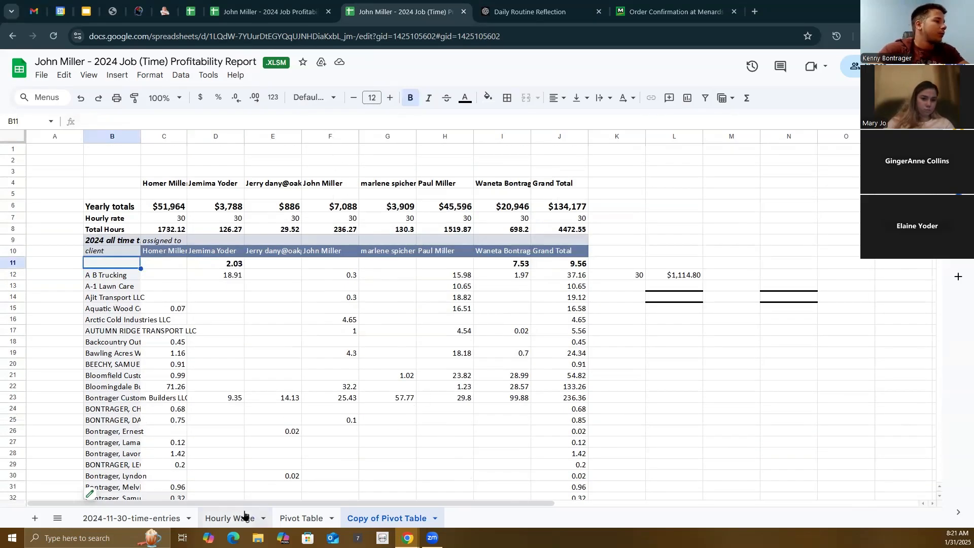
left_click(230, 518)
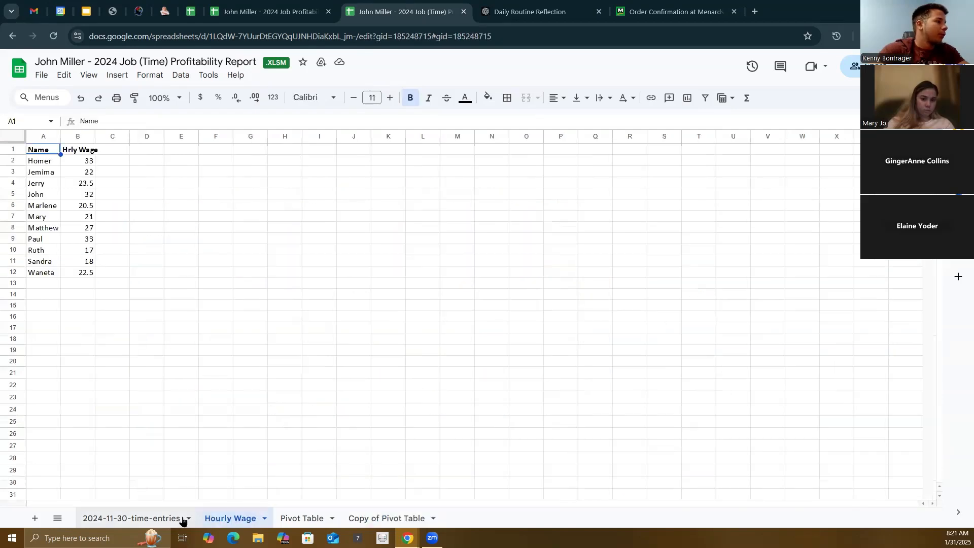
left_click(159, 518)
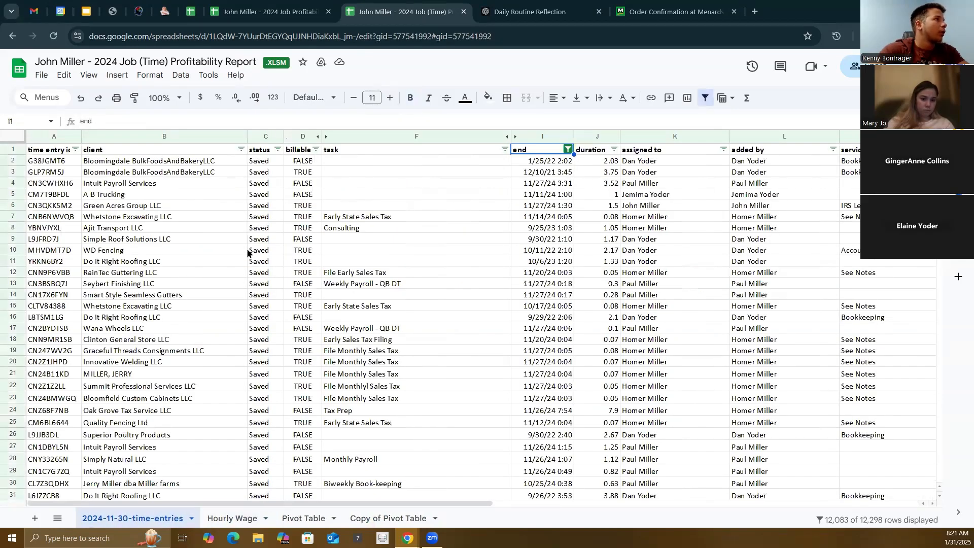
- Switch to the 2024 Job Profitability Report and examine the Labor/Wages formulas, Act. Revenue and Act. Cost cells, especially for A-1 Lawn Care LLC
left_click(290, 21)
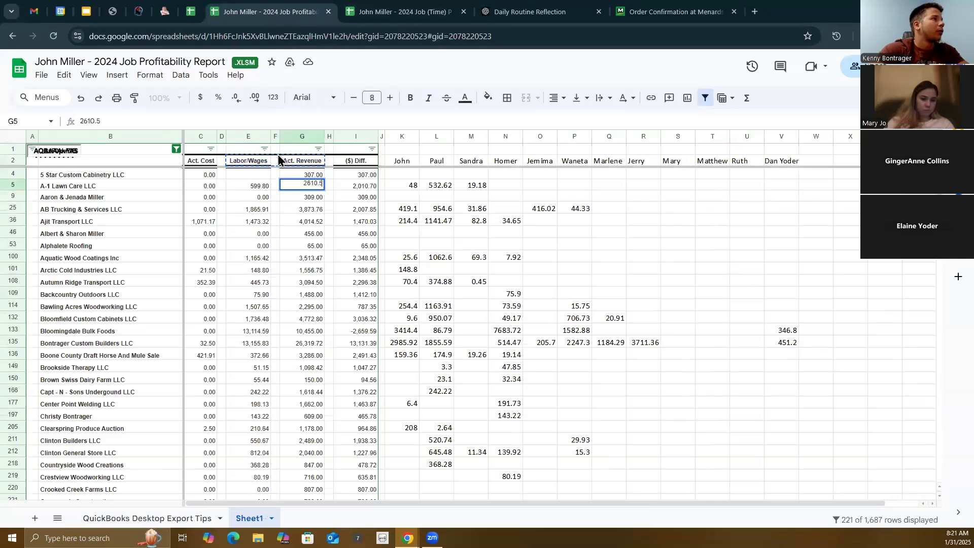
left_click(308, 175)
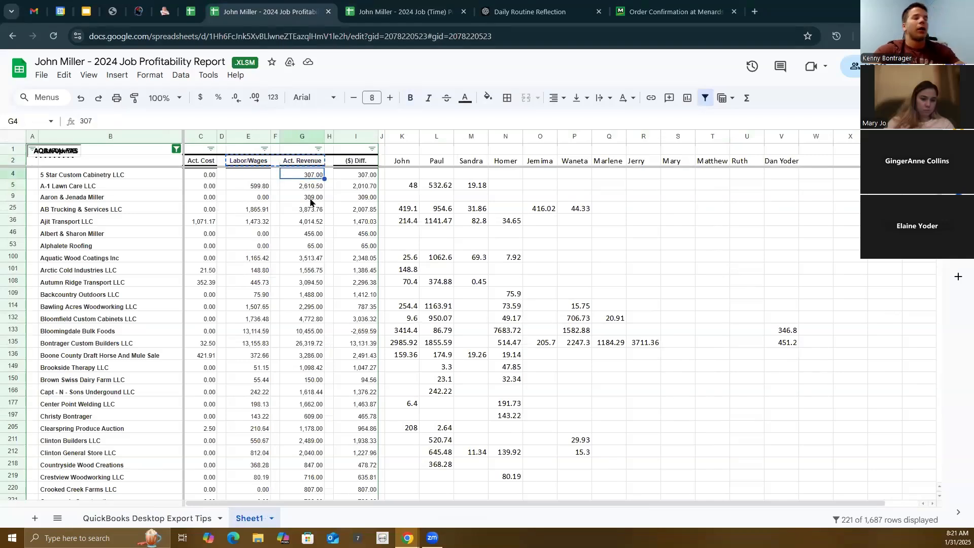
left_click(247, 161)
left_click(245, 174)
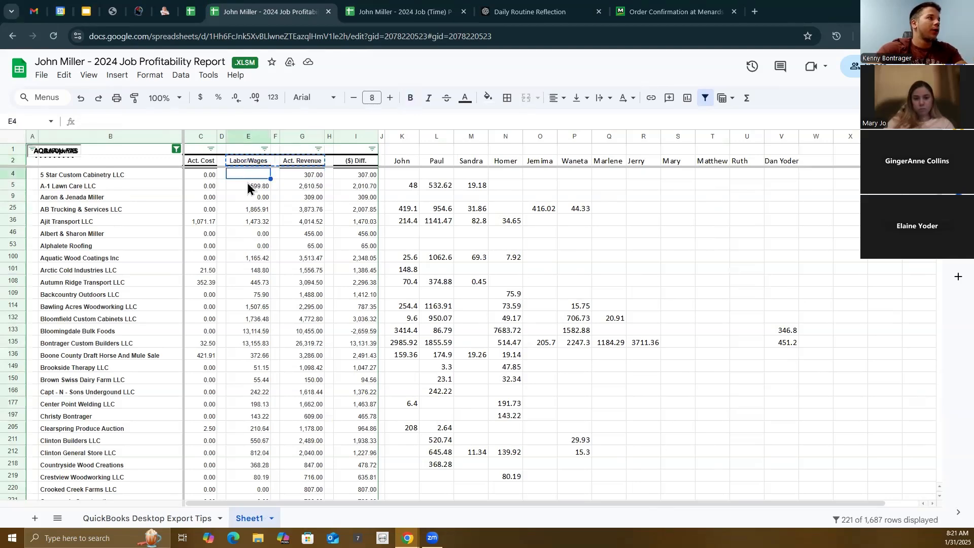
left_click(249, 201)
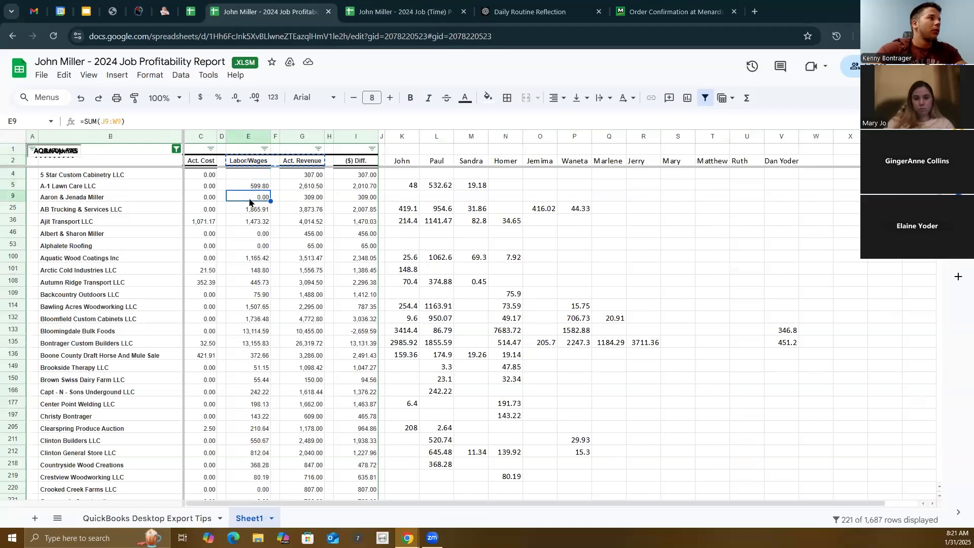
double_click(254, 186)
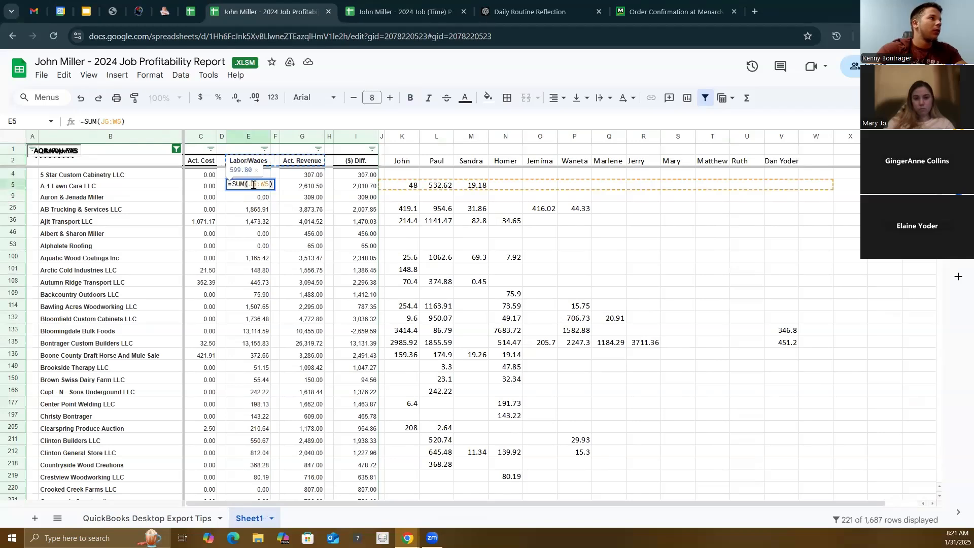
left_click(259, 199)
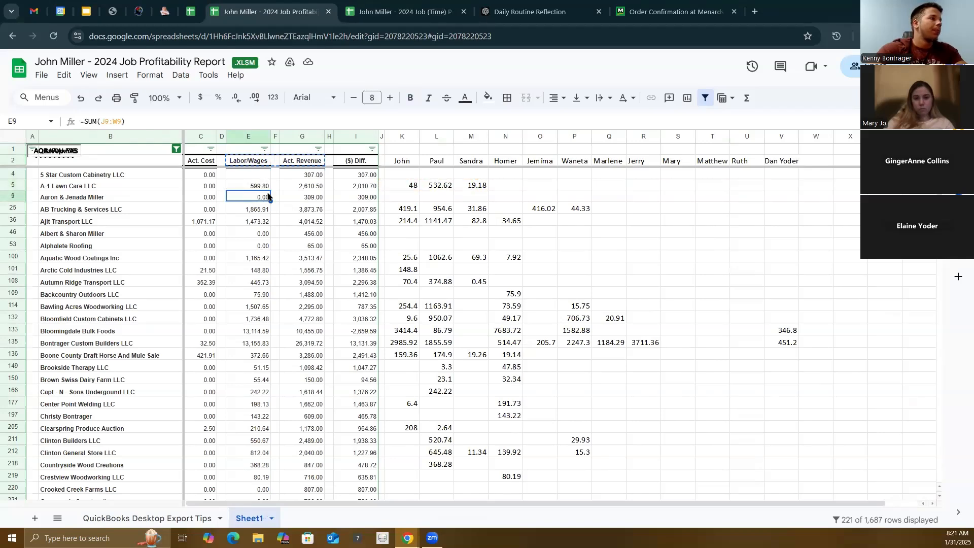
double_click(259, 187)
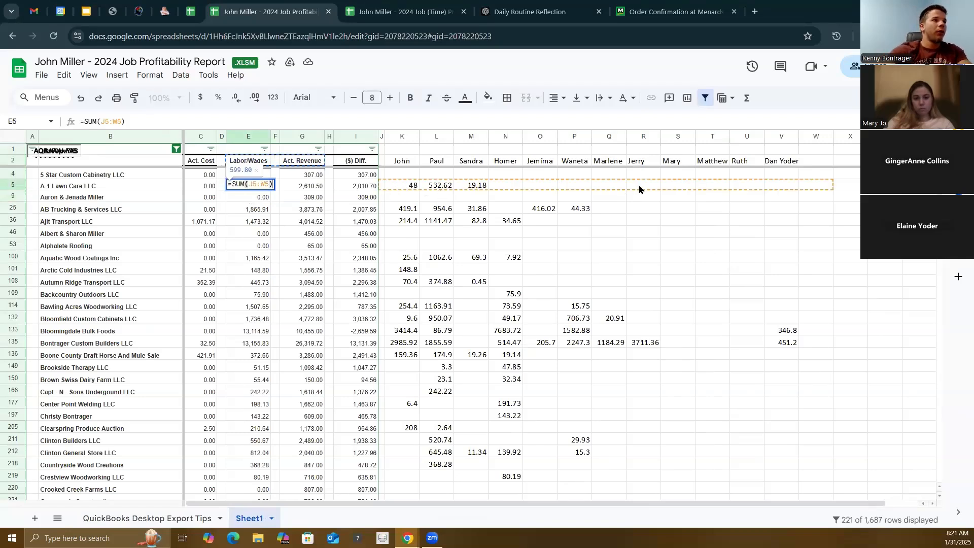
left_click(456, 195)
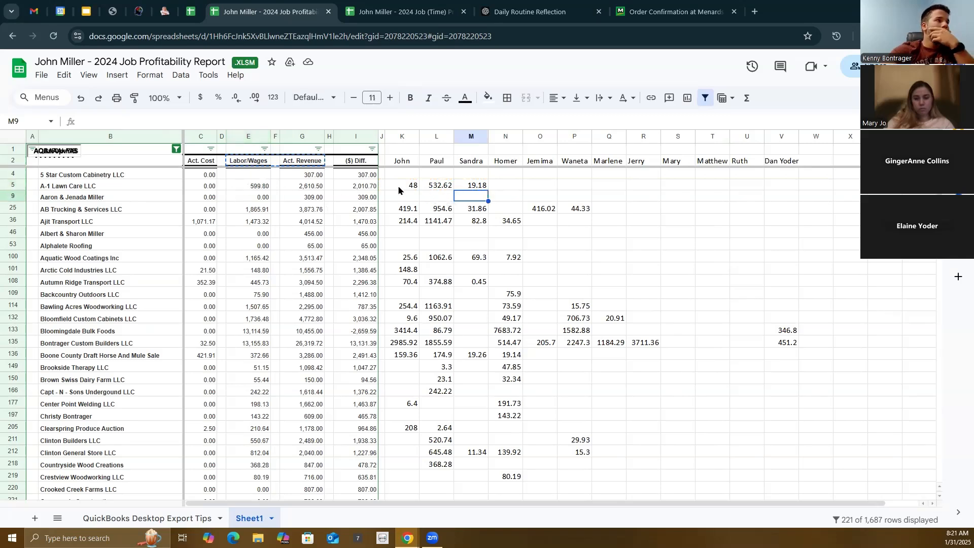
double_click(304, 186)
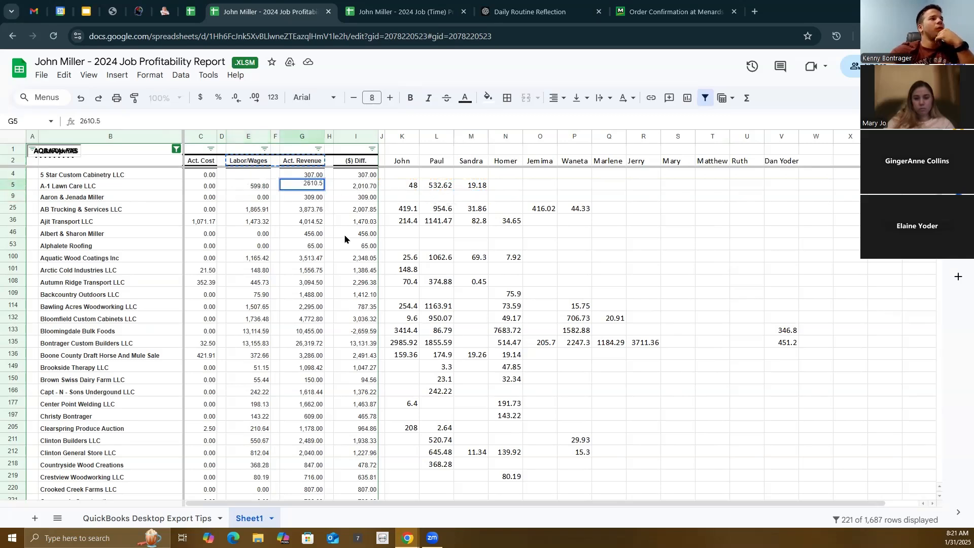
left_click(209, 191)
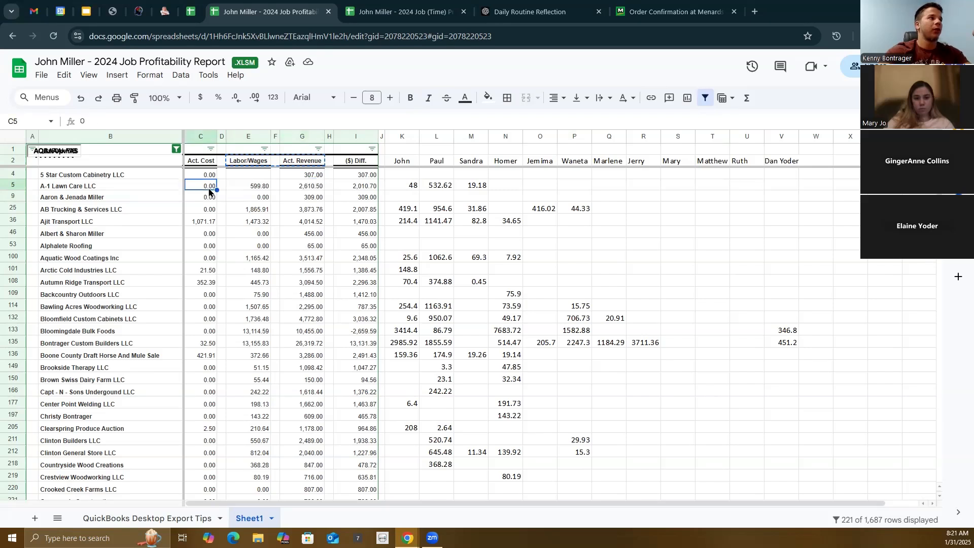
left_click(296, 185)
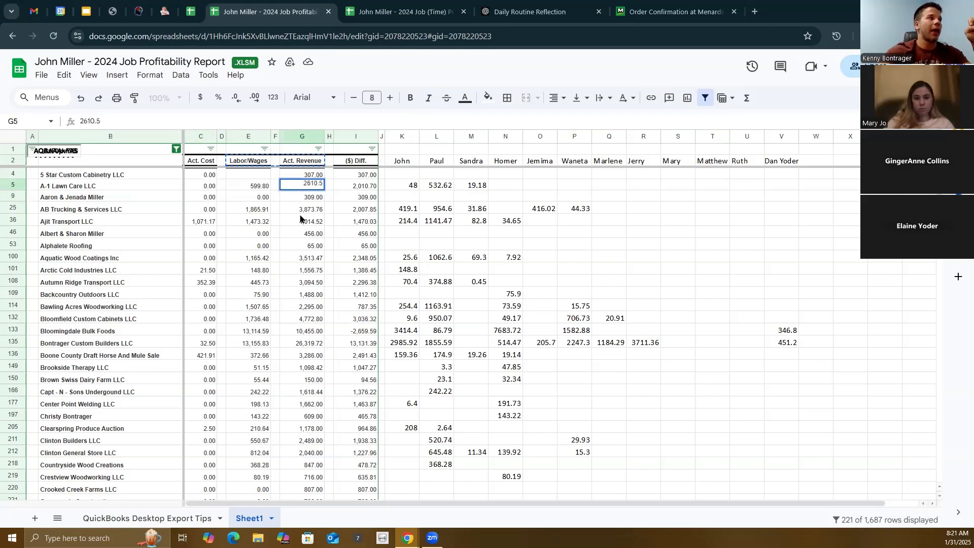
- Examine the AB Trucking & Services LLC revenue and ($) Diff. formula, and open the QuickBooks Desktop Export Tips sheet
left_click(303, 209)
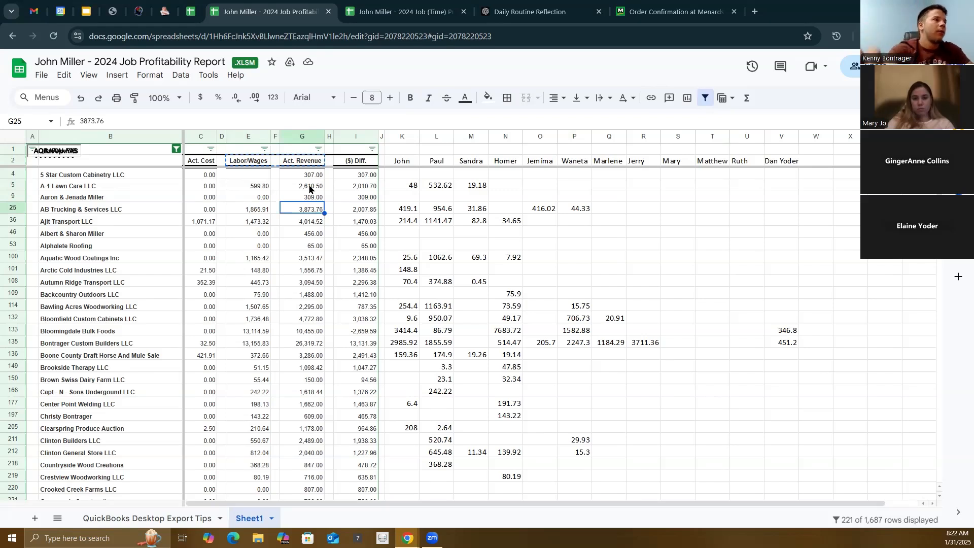
left_click(362, 213)
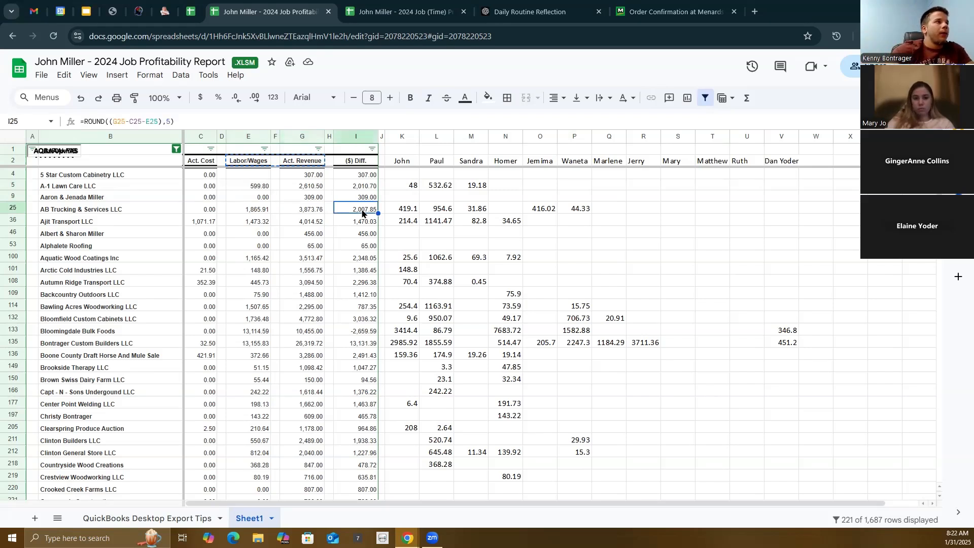
double_click(362, 213)
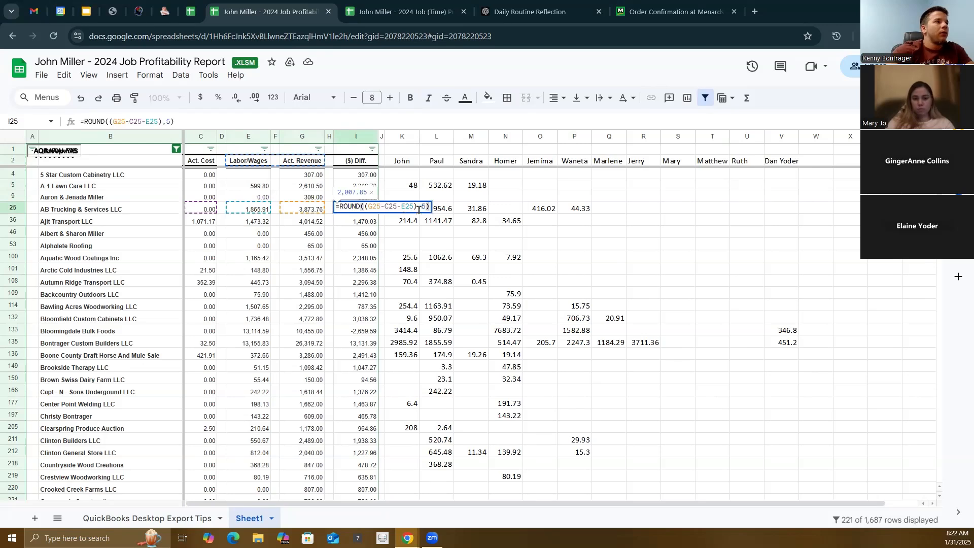
left_click(388, 248)
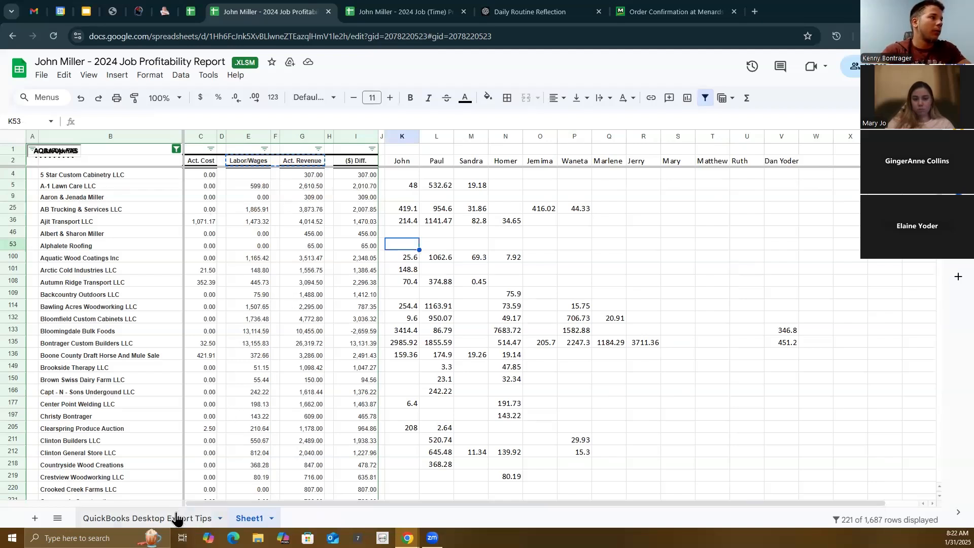
left_click(141, 519)
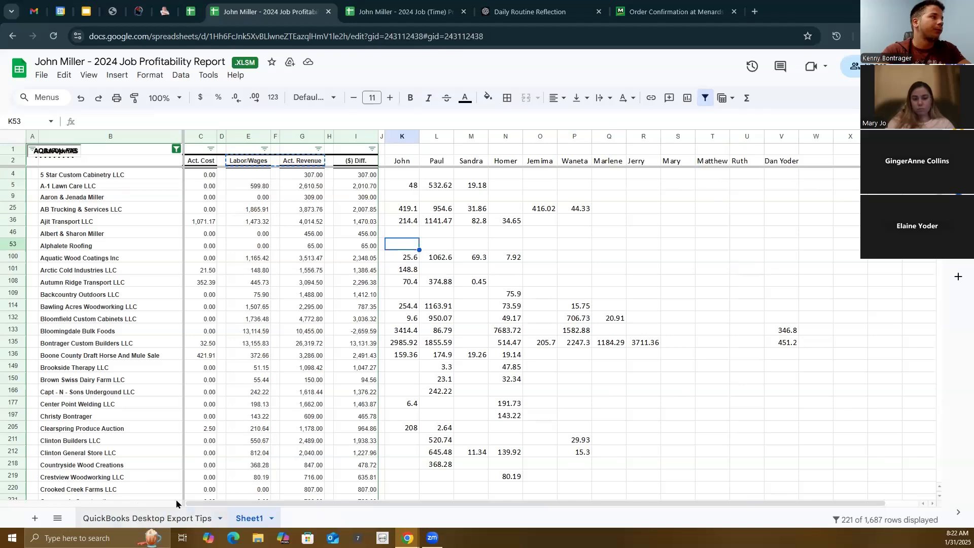
- Switch to the 2024 Job (Time) Profitability Report, widen the rate column in 2024-11-30-time-entries, and inspect the Green Acres Group LLC entry
left_click(383, 21)
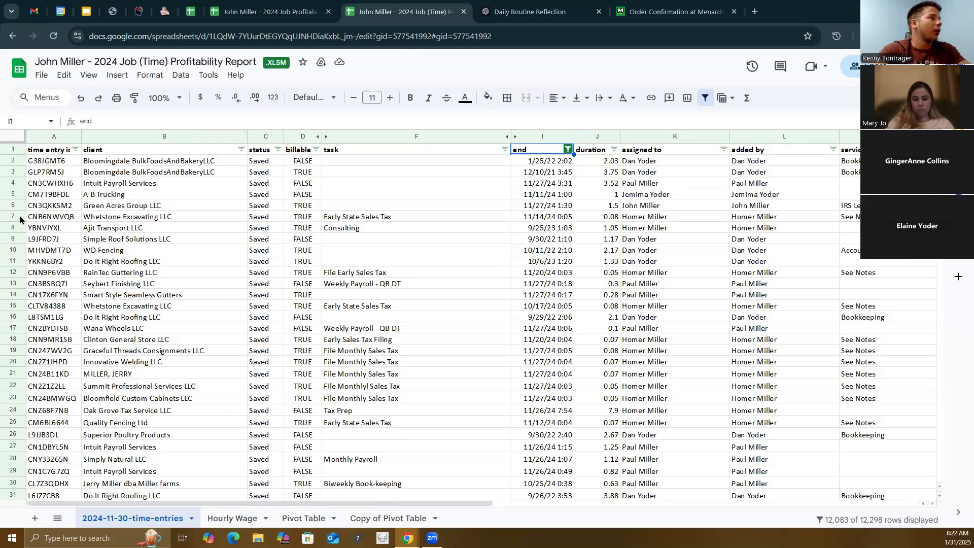
left_click(15, 195)
left_click_drag(226, 503, 399, 496)
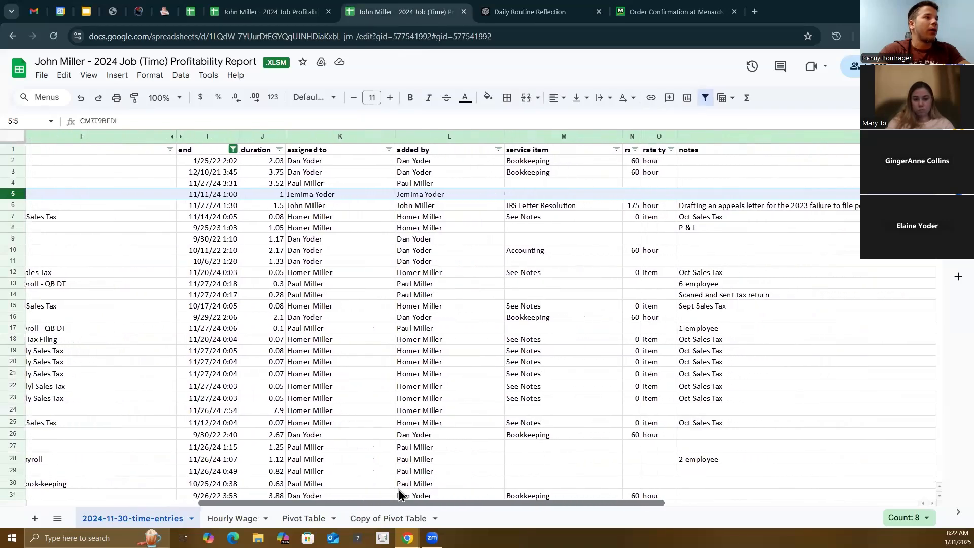
left_click(629, 206)
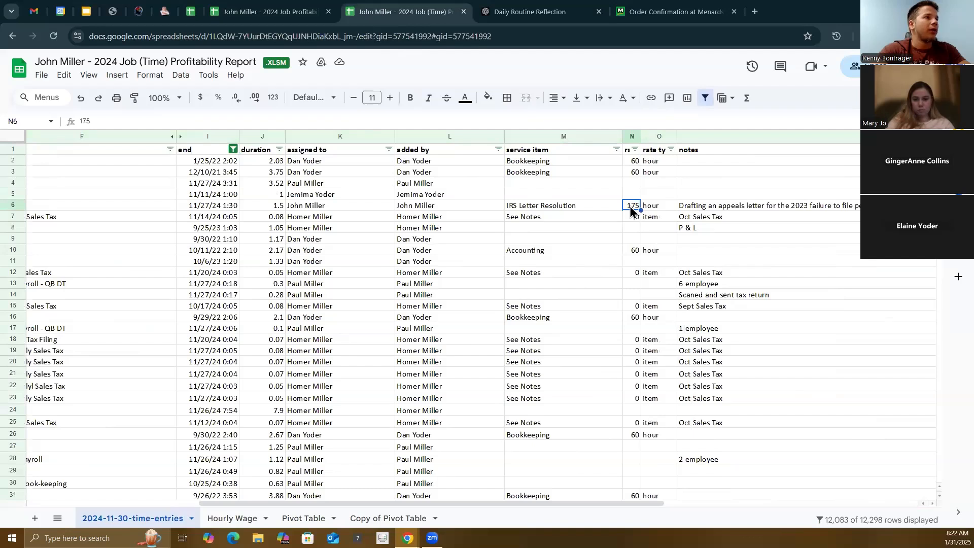
left_click_drag(640, 136, 655, 136)
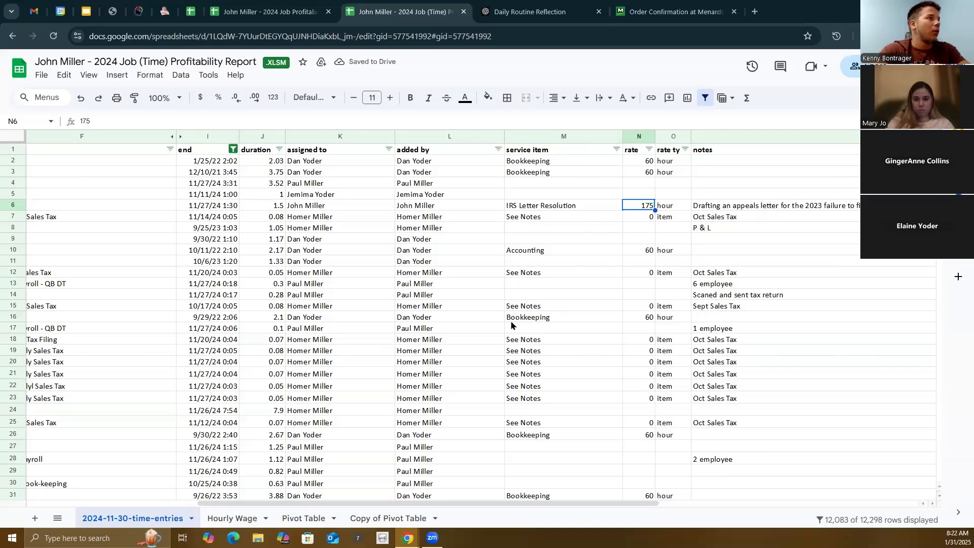
left_click(13, 205)
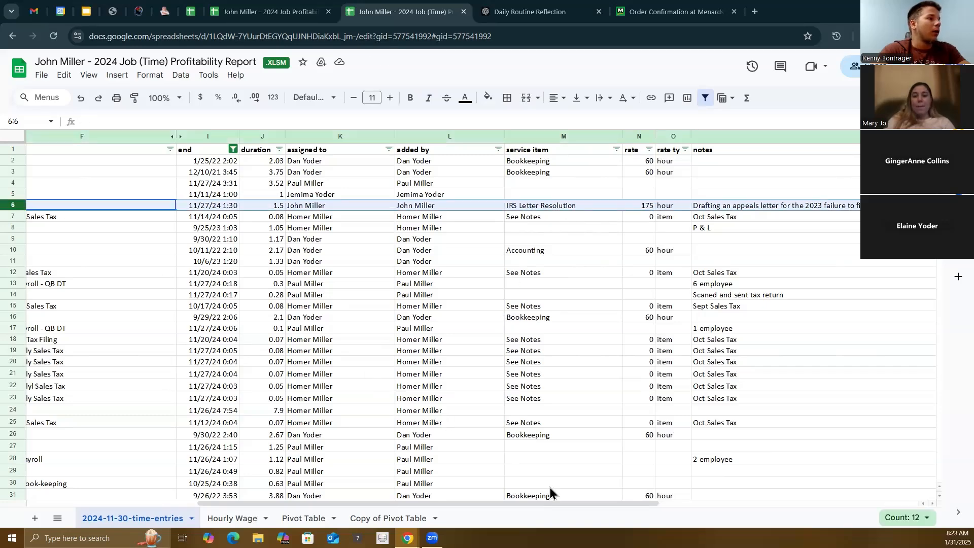
left_click_drag(530, 499, 378, 497)
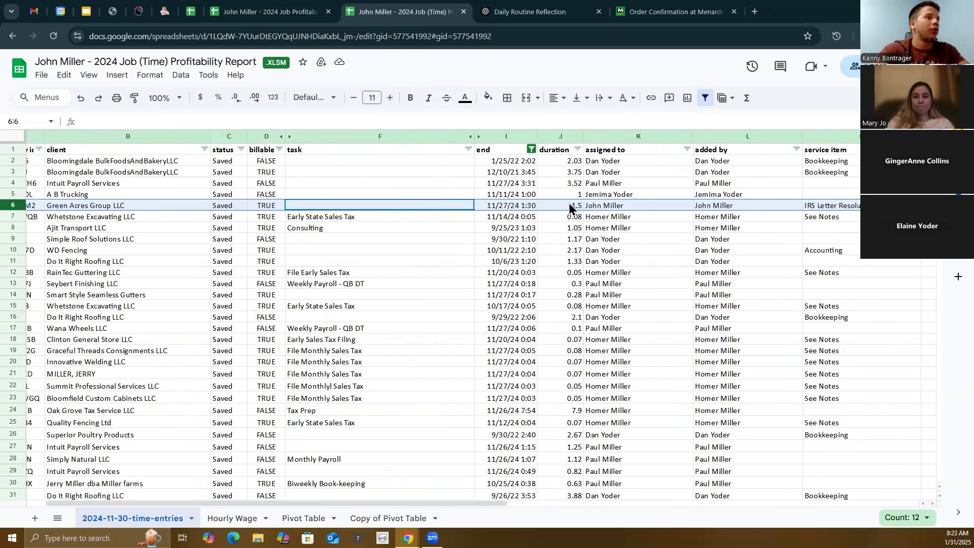
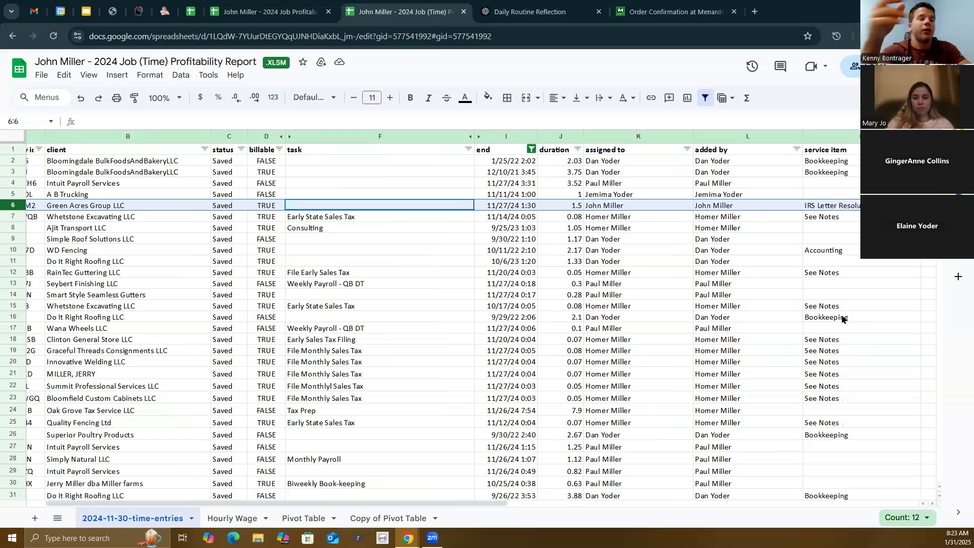
- Compare the Pivot Table sheet's wages, rates and hours with those on the Copy of Pivot Table sheet
left_click(727, 310)
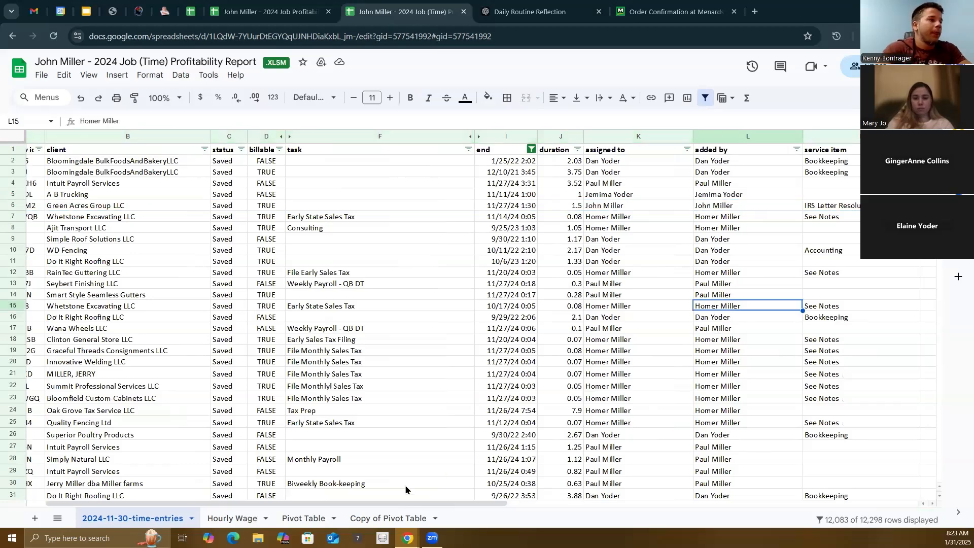
left_click(297, 520)
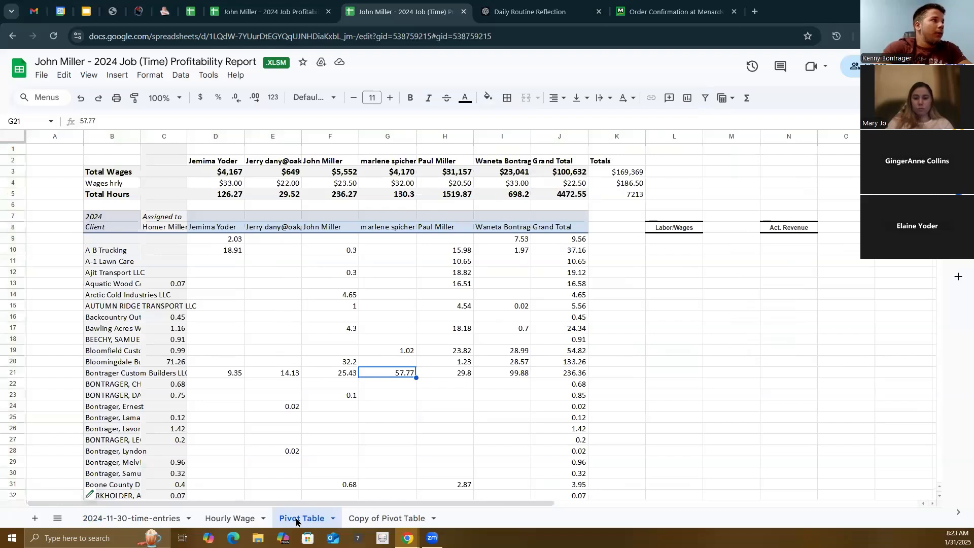
left_click(393, 518)
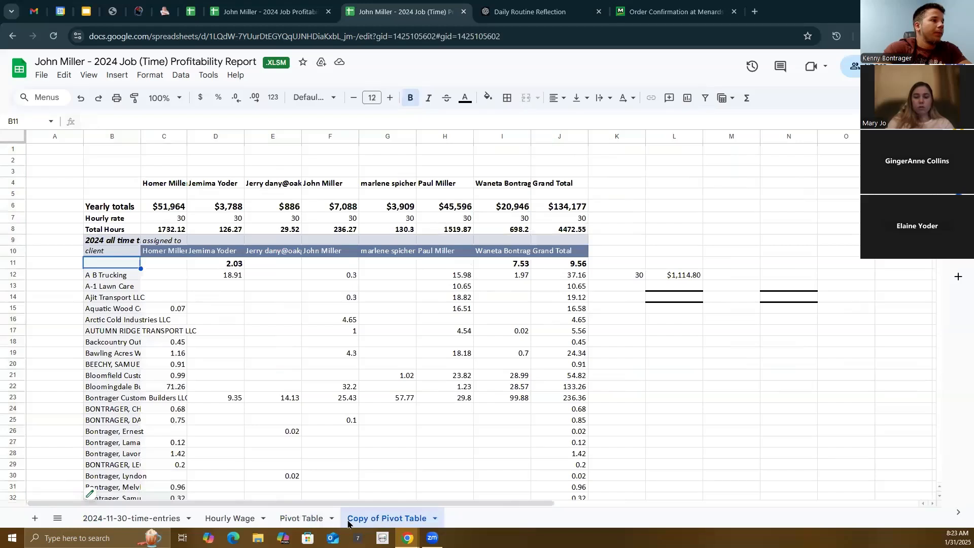
left_click(301, 518)
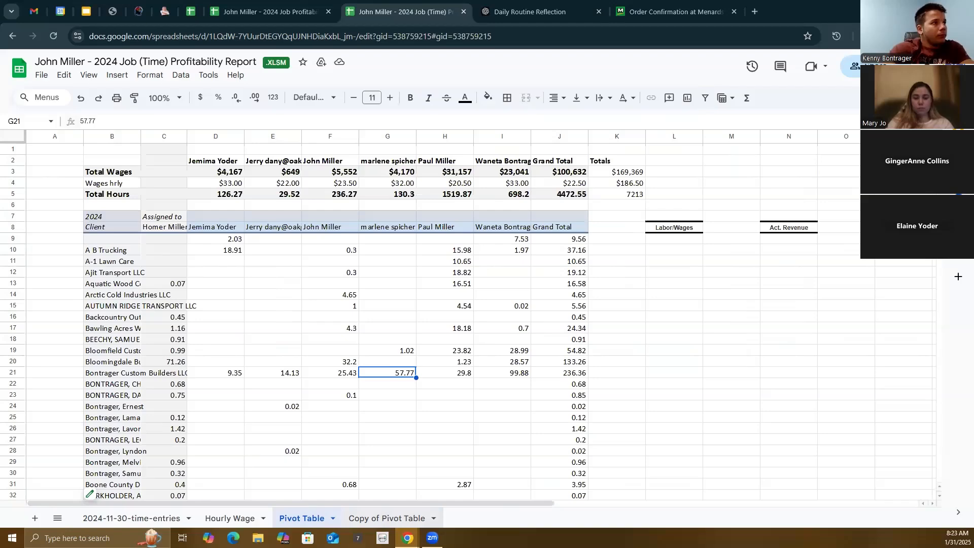
left_click(387, 517)
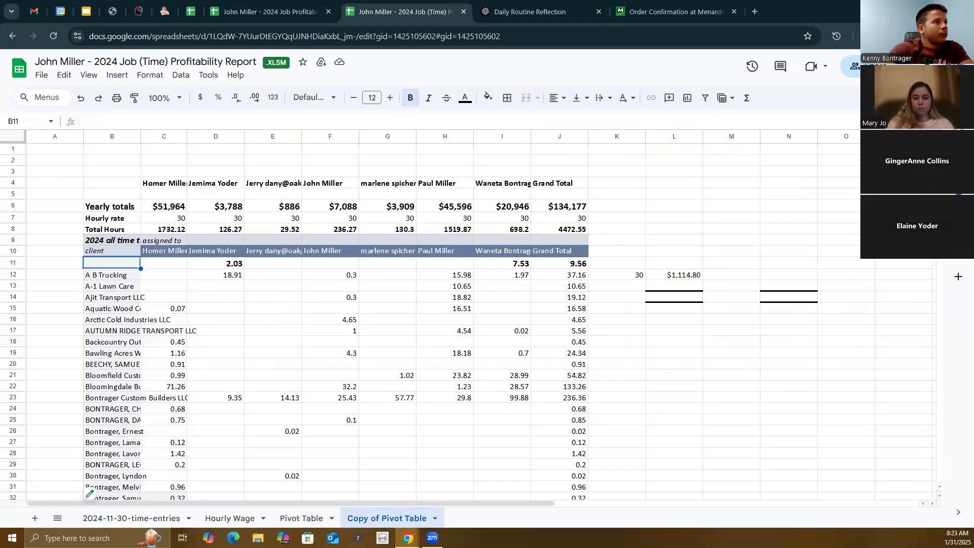
left_click(302, 517)
left_click(374, 518)
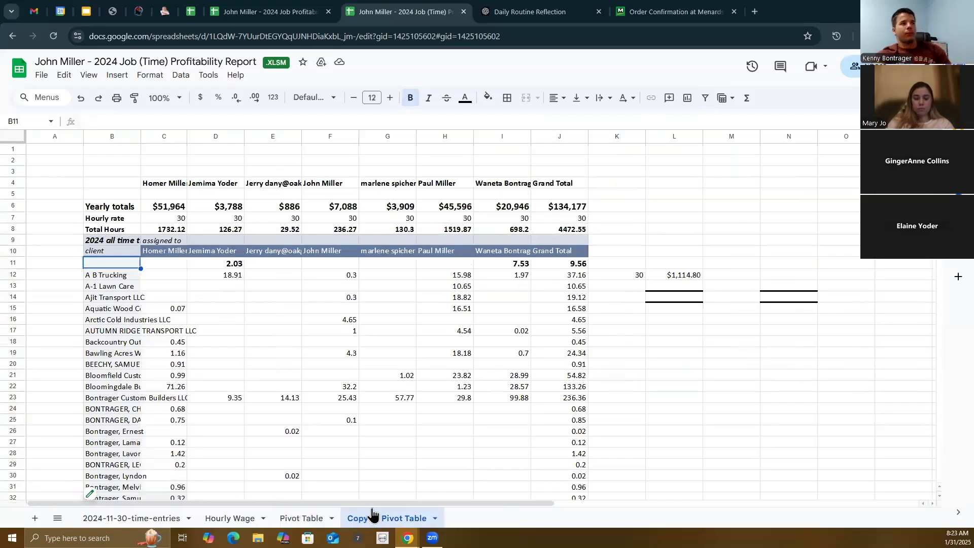
- Delete the leftover bordered cells L13:N15 beside the client rows on the Copy of Pivot Table sheet
left_click_drag(625, 275, 805, 306)
left_click(689, 308)
left_click(681, 297)
right_click(806, 304)
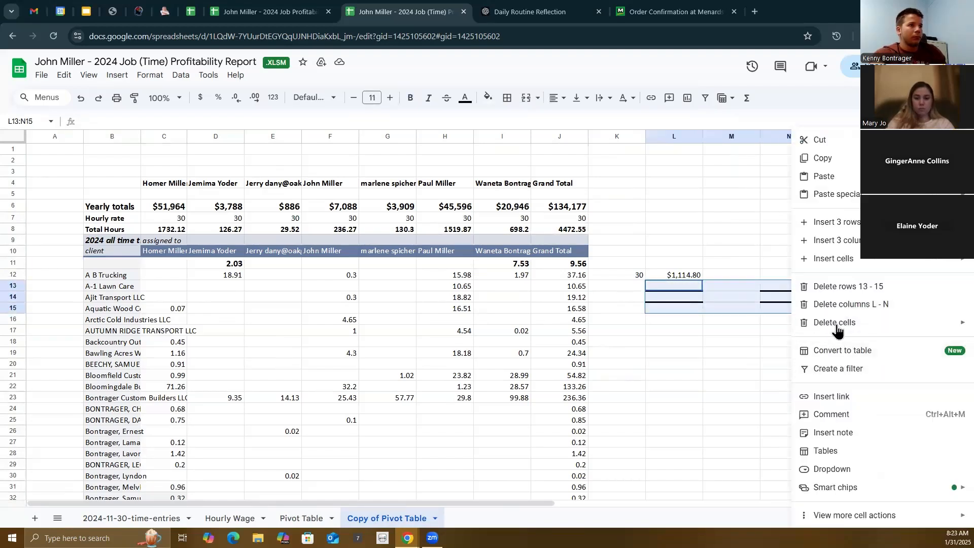
mouse_move(832, 327)
left_click(740, 345)
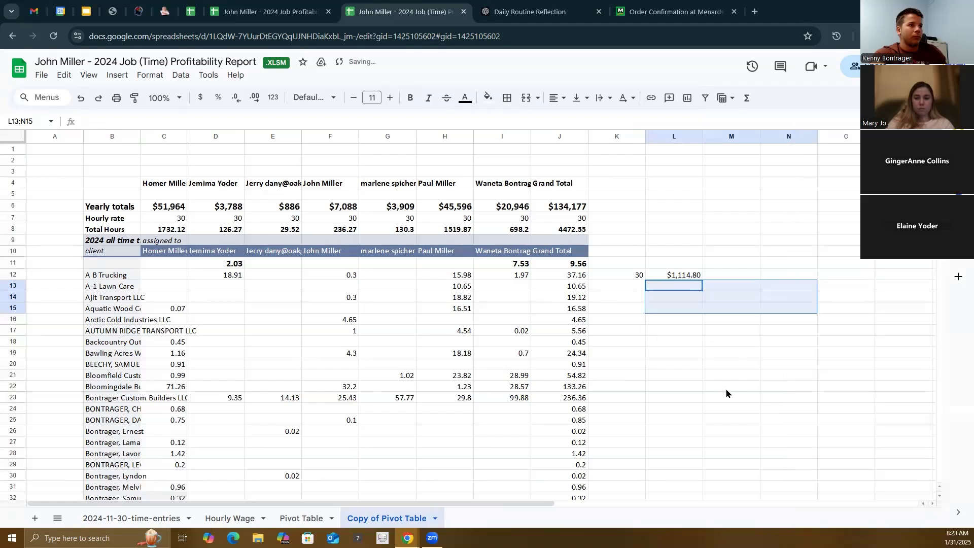
left_click(726, 387)
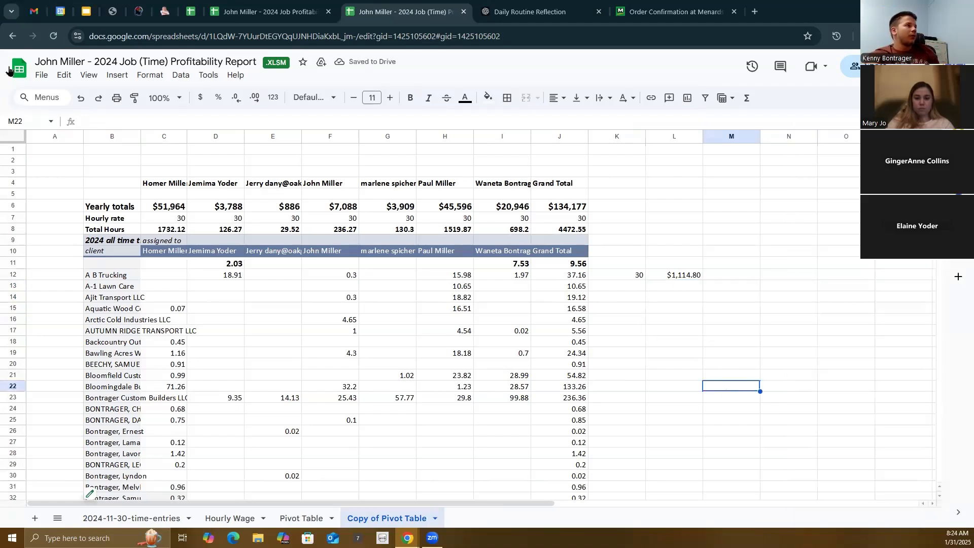
left_click(61, 11)
scroll(463, 333, "down", 3)
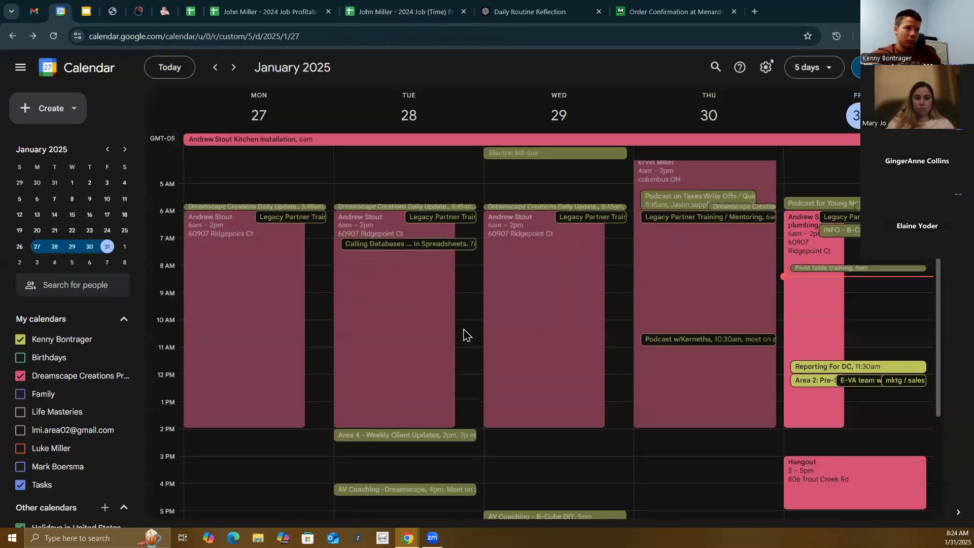
scroll(463, 333, "up", 3)
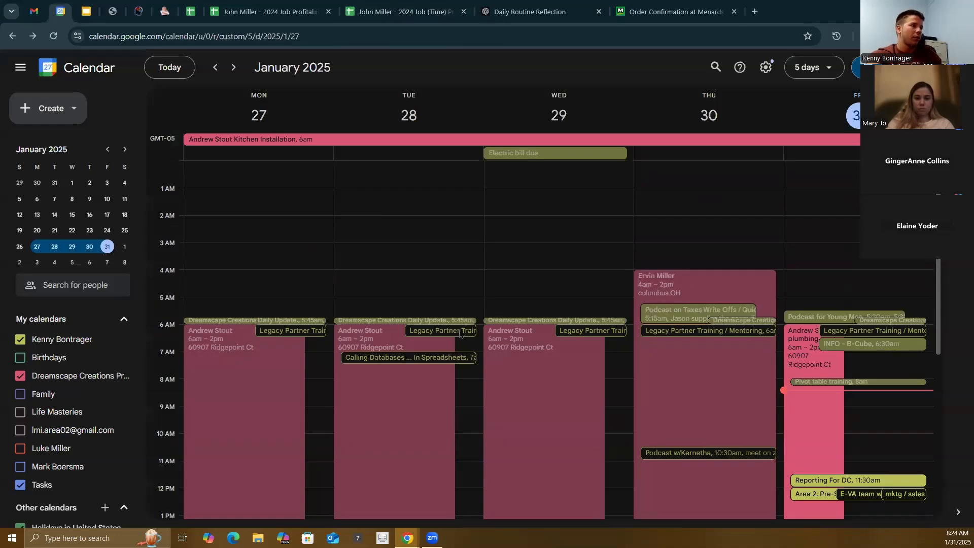
scroll(457, 337, "down", 3)
scroll(460, 330, "up", 3)
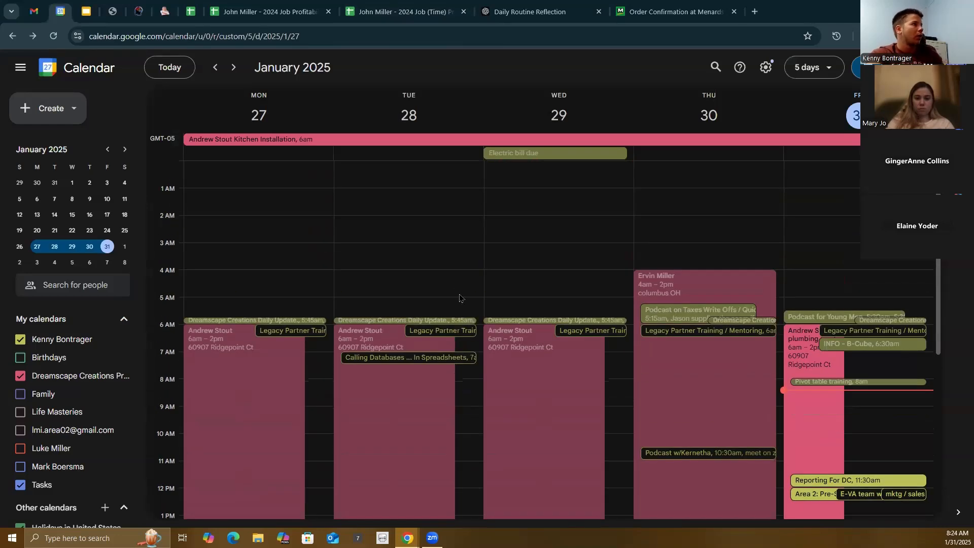
left_click(43, 12)
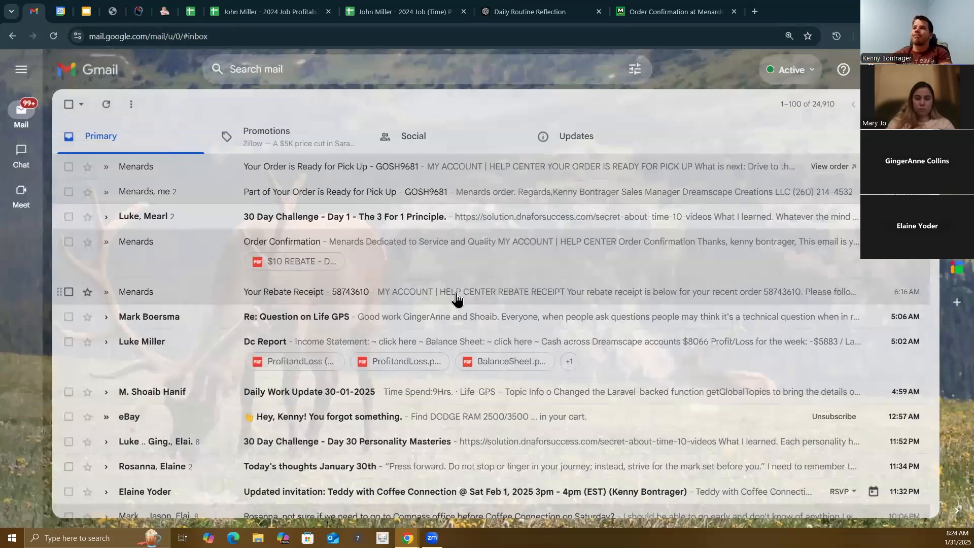
left_click(195, 15)
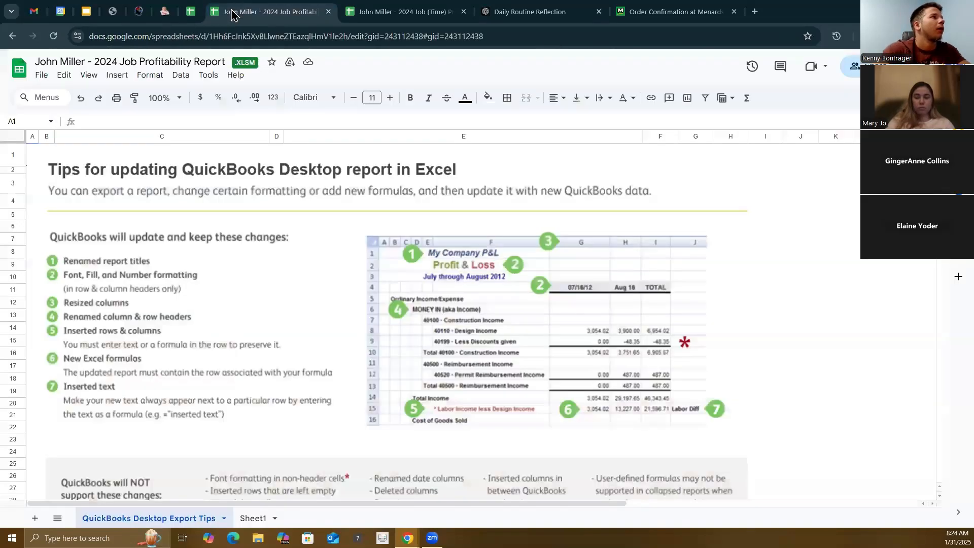
- Return to the time report's 2024-11-30-time-entries sheet and examine its client, task, duration, assigned to, service item and rate columns
left_click(378, 12)
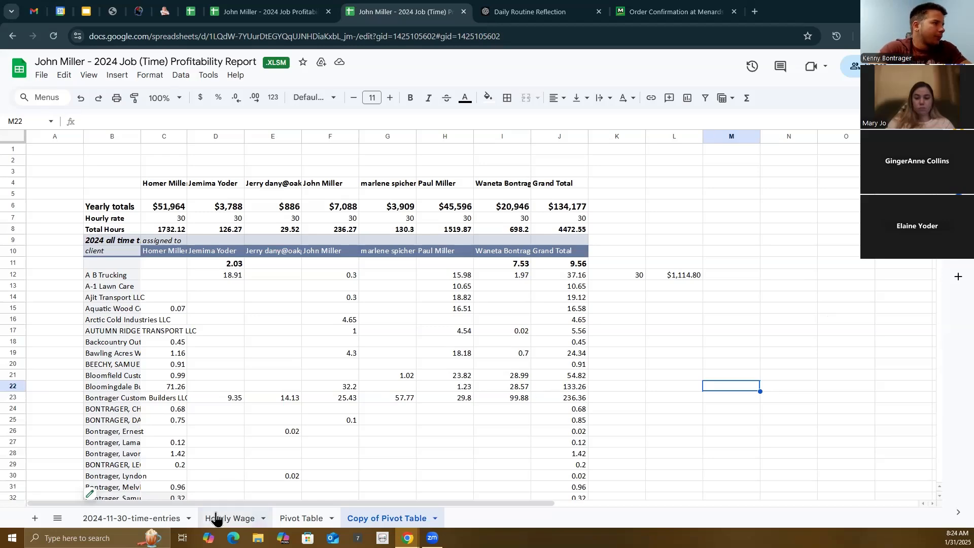
left_click(136, 517)
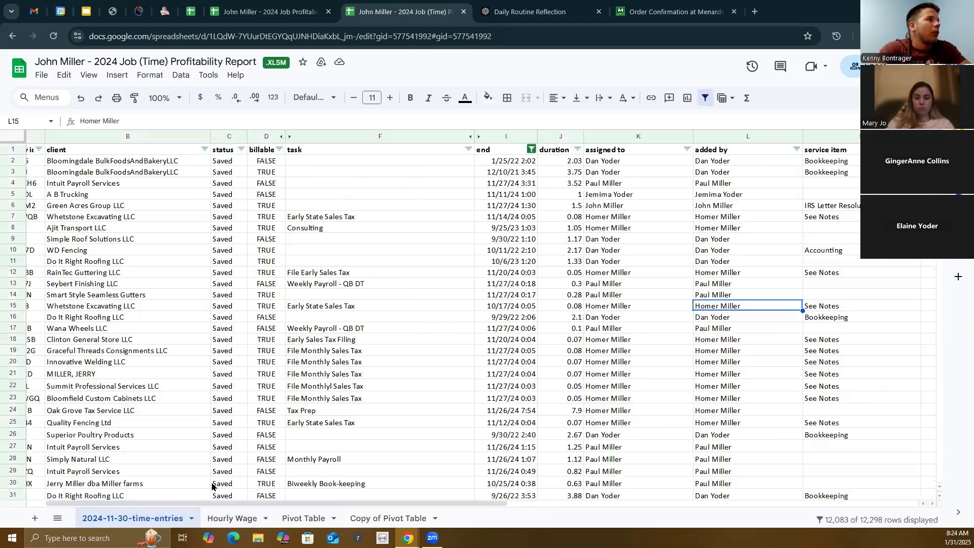
left_click_drag(260, 507, 427, 490)
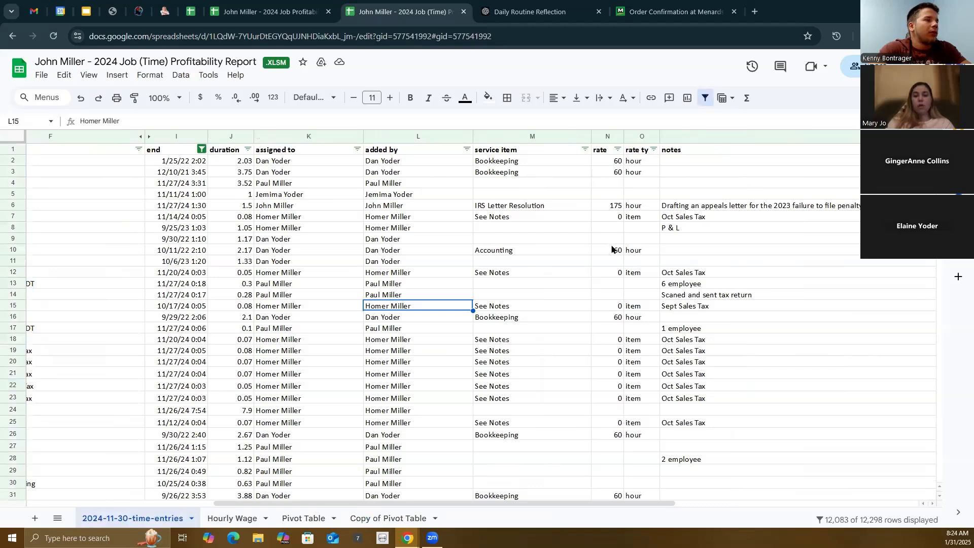
scroll(611, 274, "down", 3)
scroll(611, 275, "down", 3)
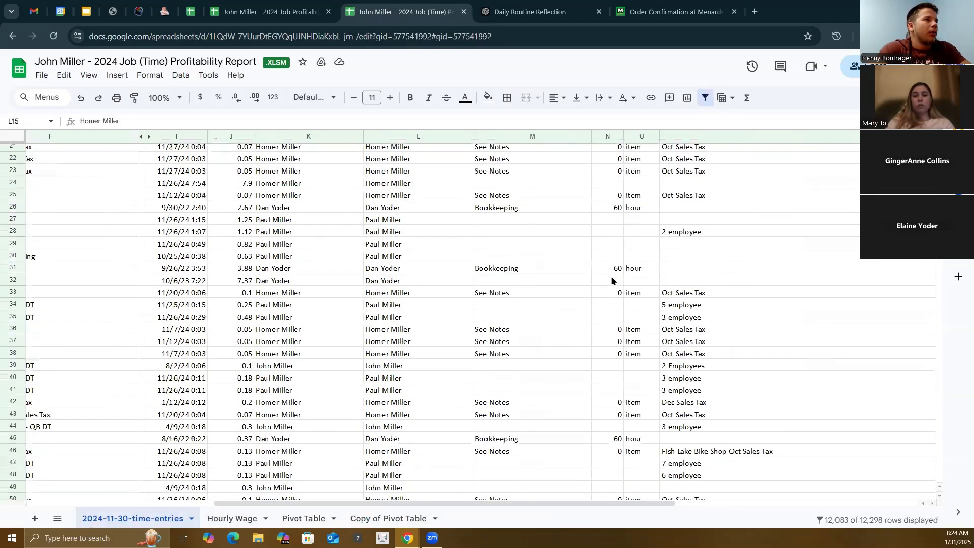
scroll(611, 276, "up", 6)
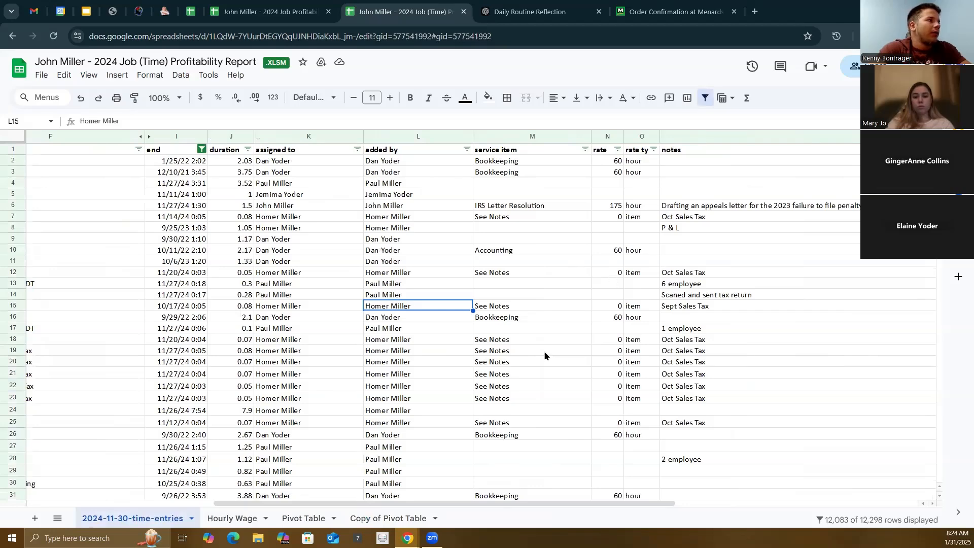
left_click_drag(359, 504, 127, 457)
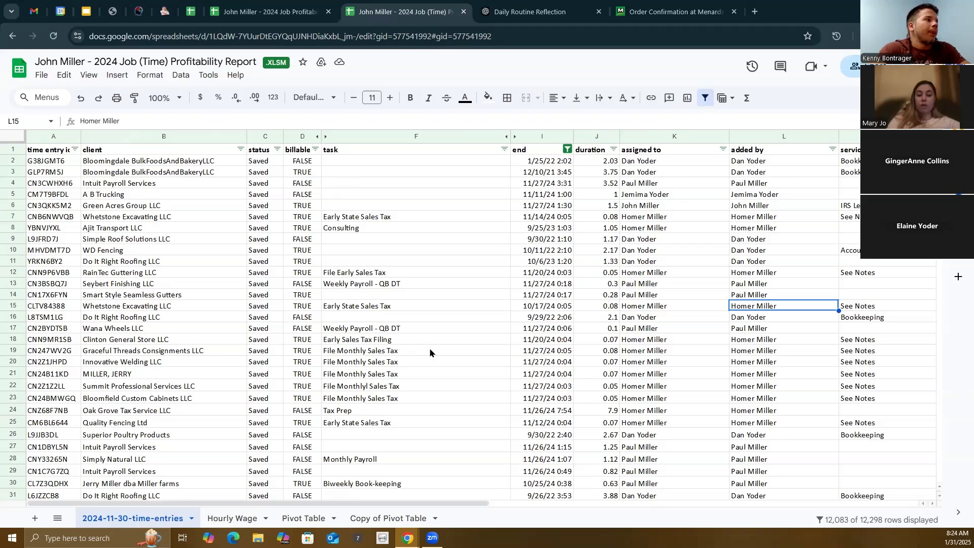
scroll(429, 352, "down", 5)
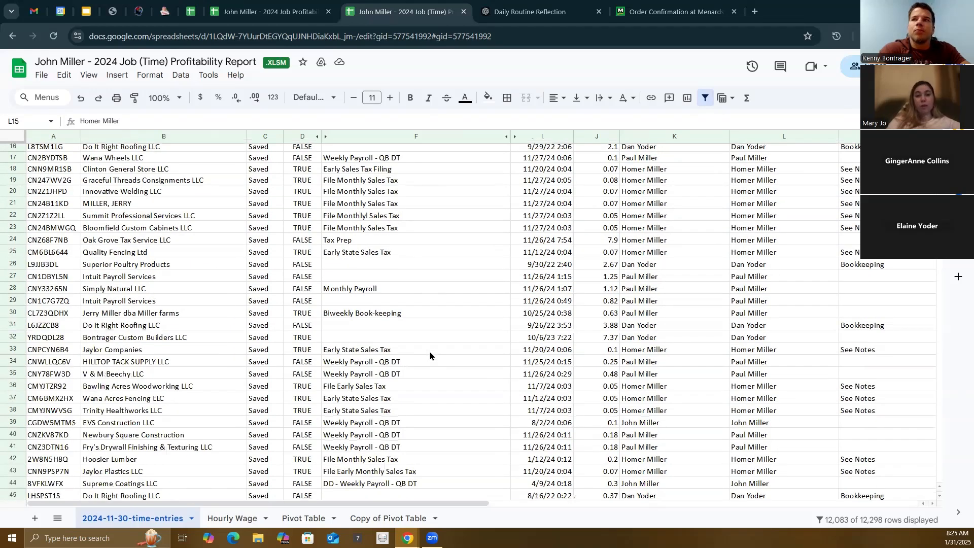
scroll(349, 398, "up", 3)
scroll(349, 398, "up", 2)
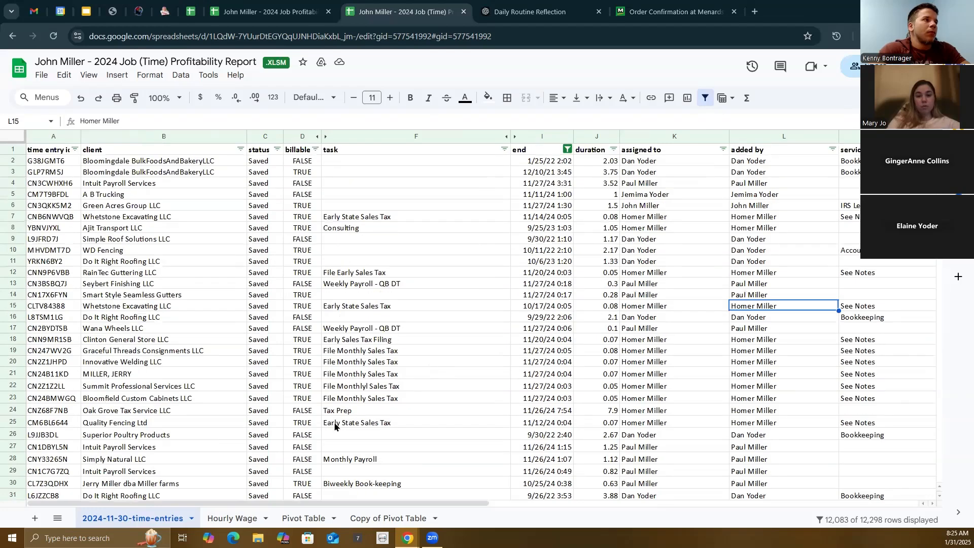
left_click_drag(315, 503, 386, 485)
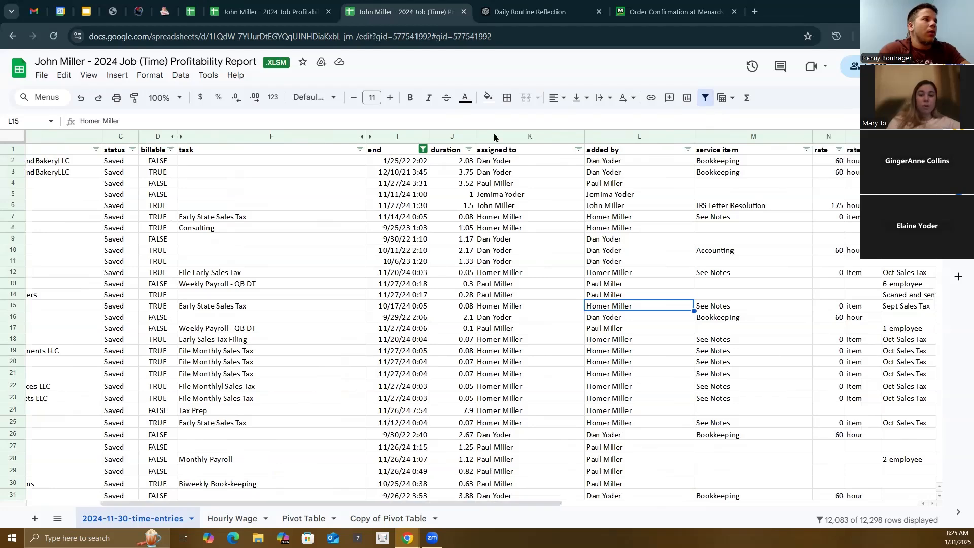
- Look through the Copy of Pivot Table, Hourly Wage and Pivot Table sheets, and examine the client-to-assignee columns in 2024-11-30-time-entries
left_click(494, 162)
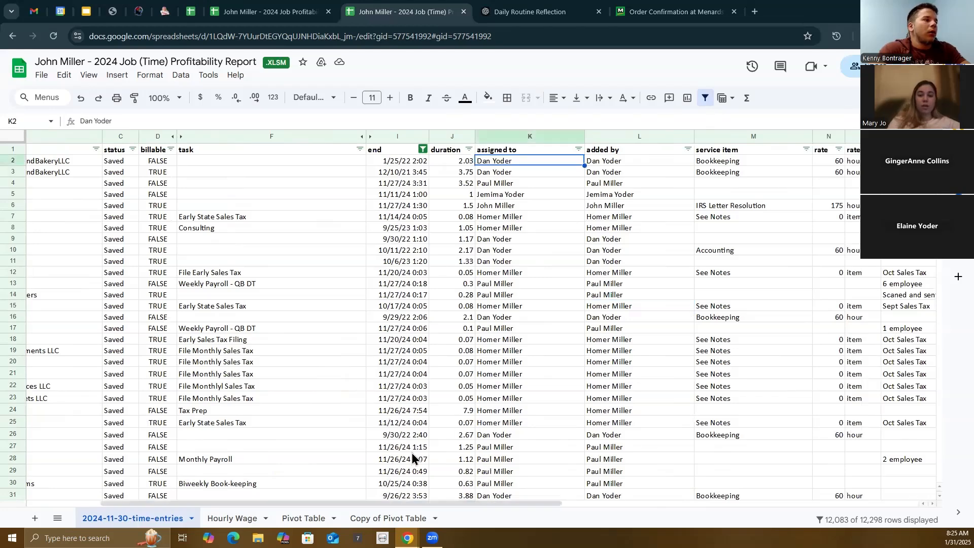
left_click(384, 519)
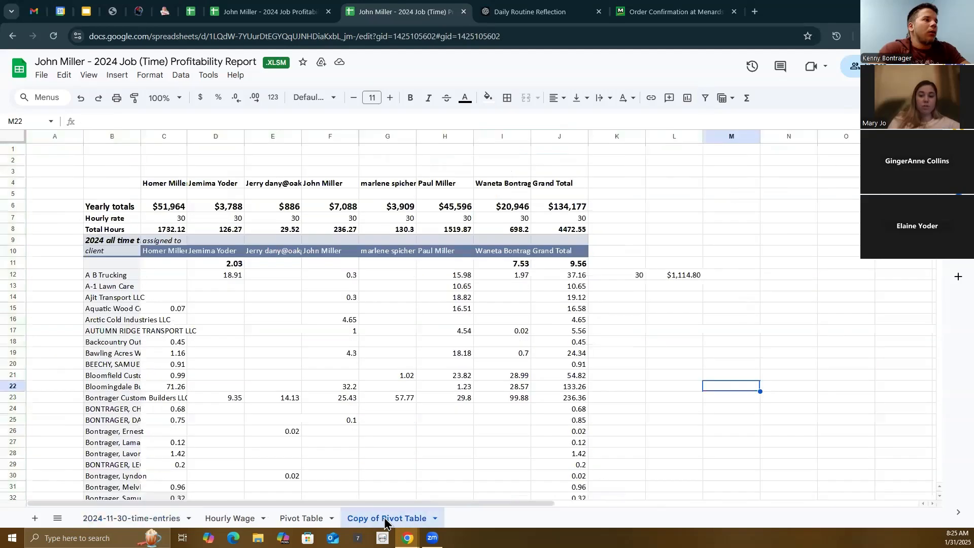
left_click(241, 514)
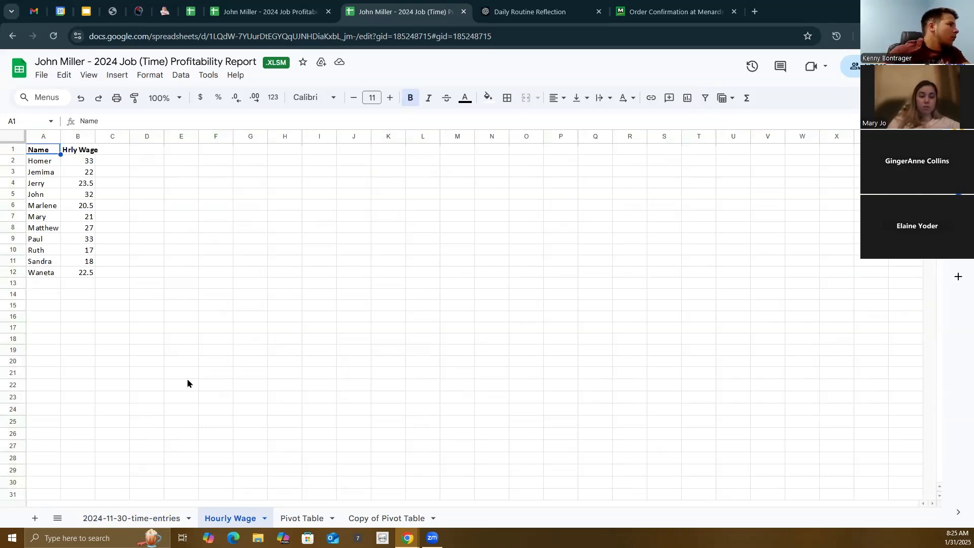
left_click(299, 516)
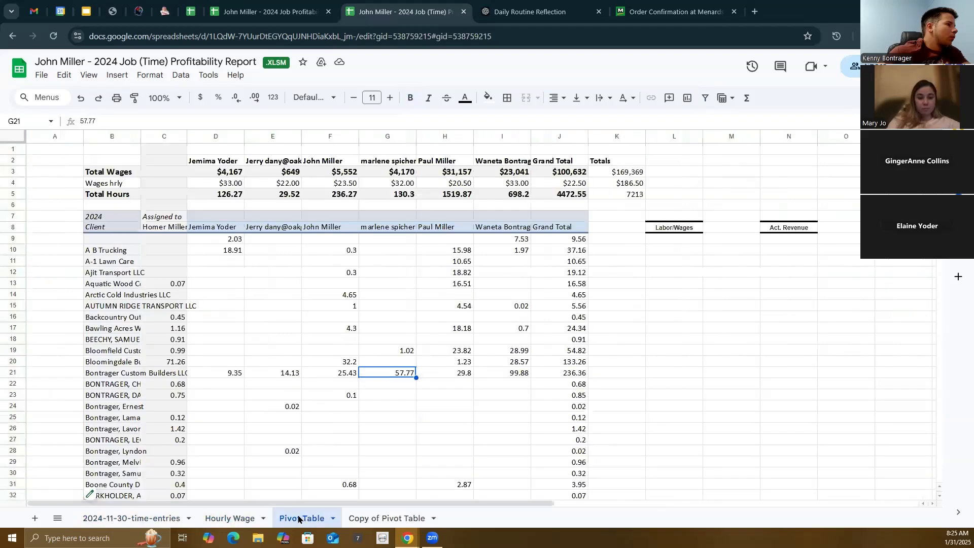
left_click(136, 518)
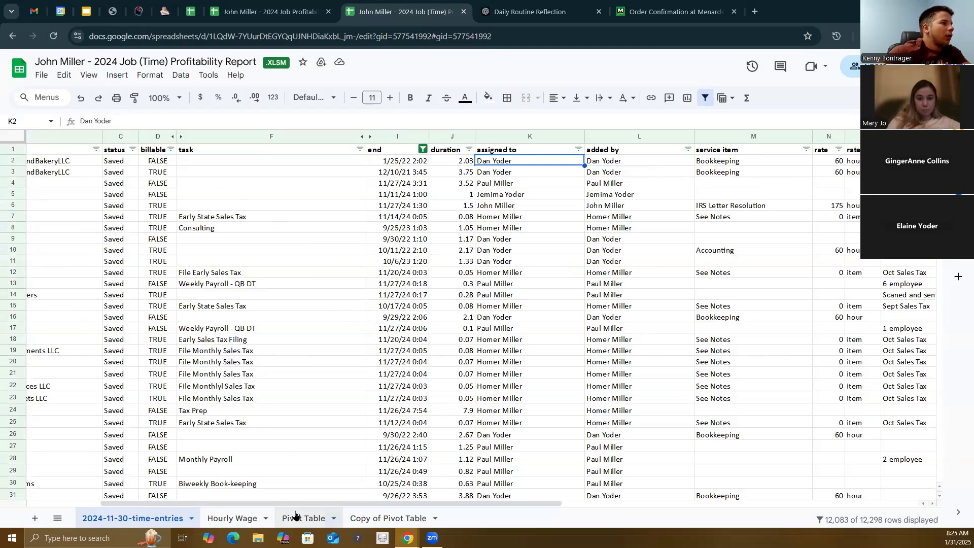
left_click_drag(296, 503, 208, 502)
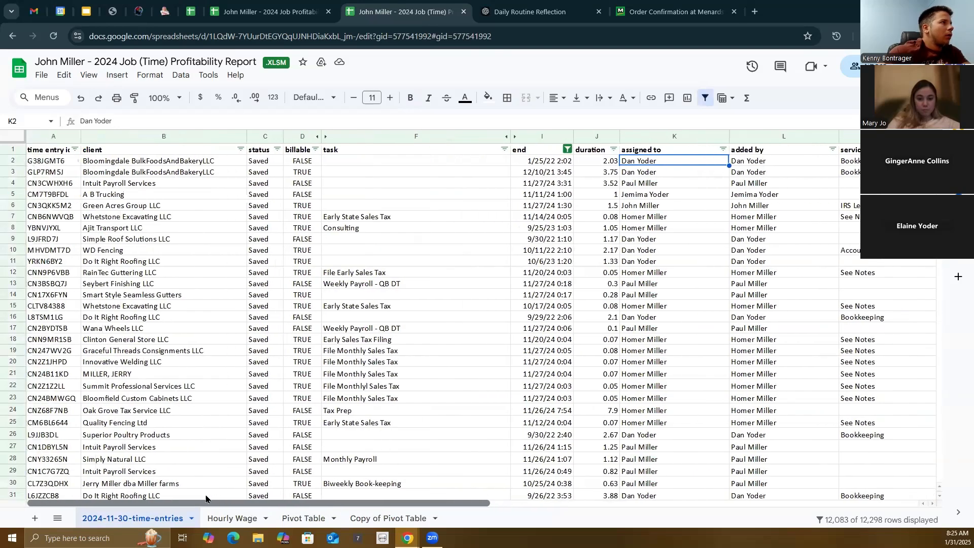
left_click_drag(179, 499, 257, 502)
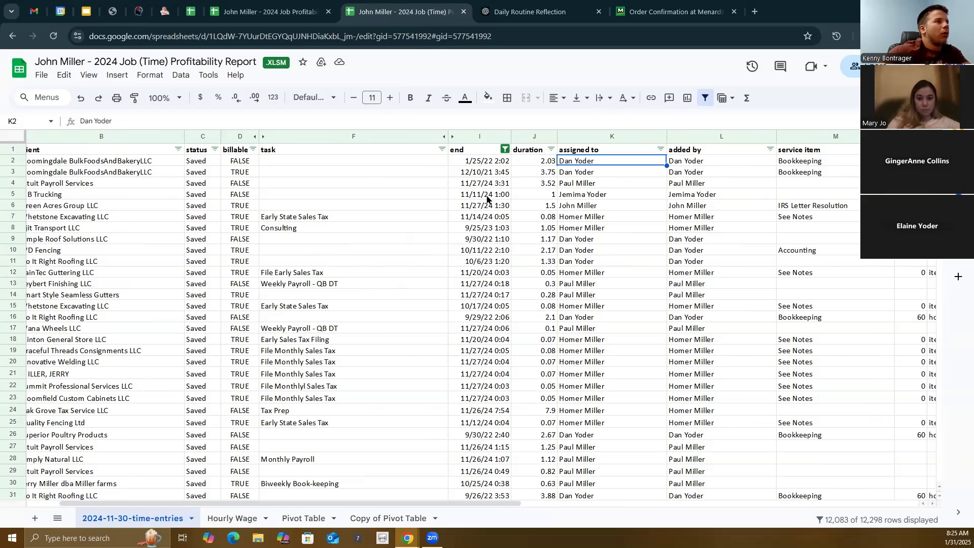
- Compare the employee headings C10:J10 on the Copy of Pivot Table sheet with the names in A2:A12 of the Hourly Wage sheet
left_click(381, 519)
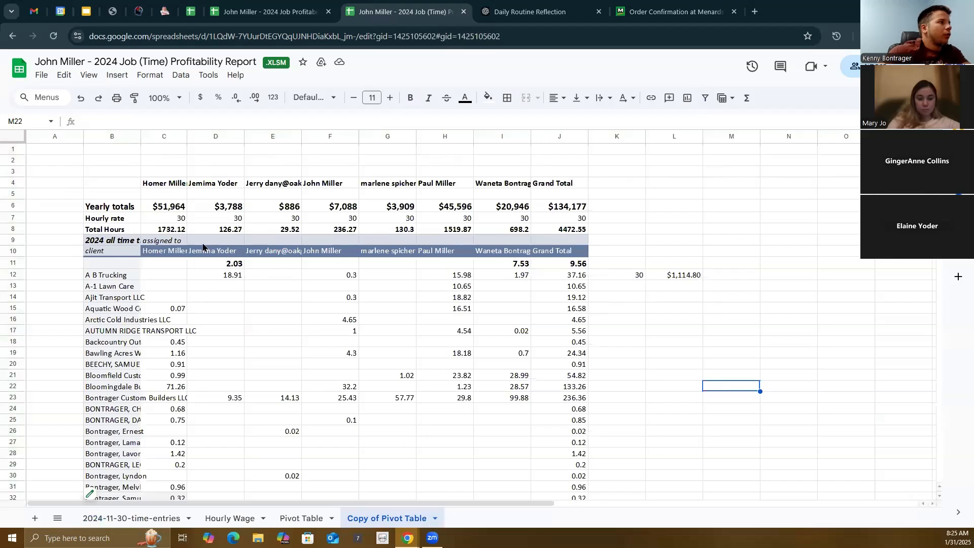
left_click_drag(160, 254, 551, 258)
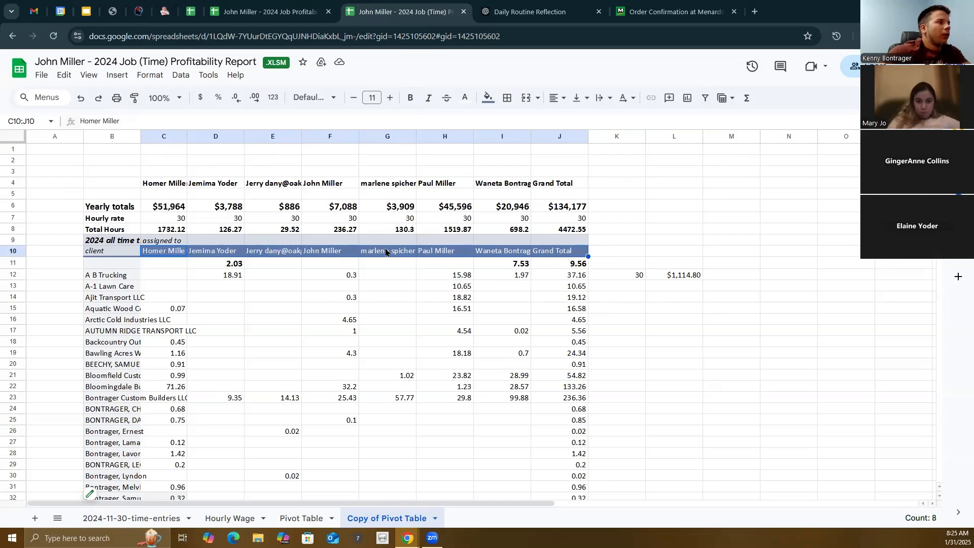
left_click(244, 520)
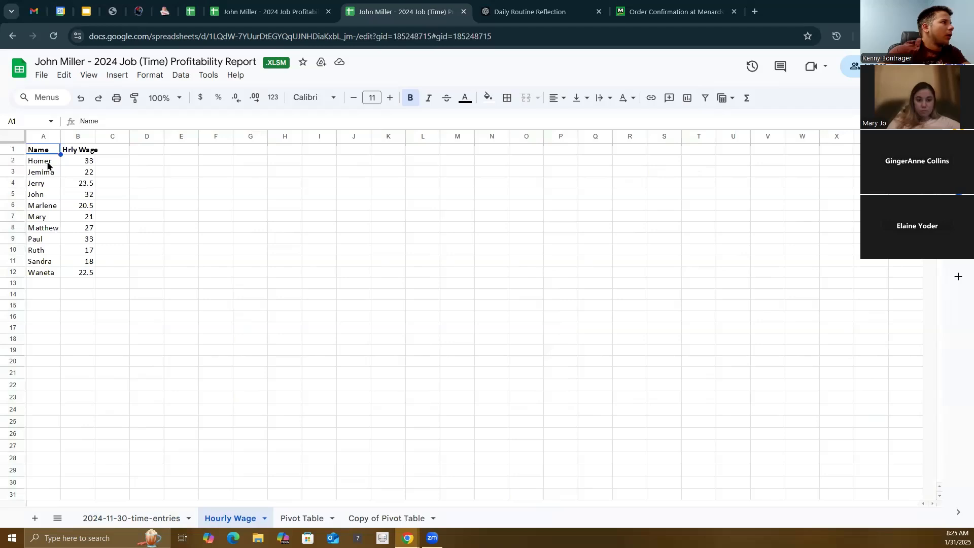
left_click_drag(43, 163, 49, 274)
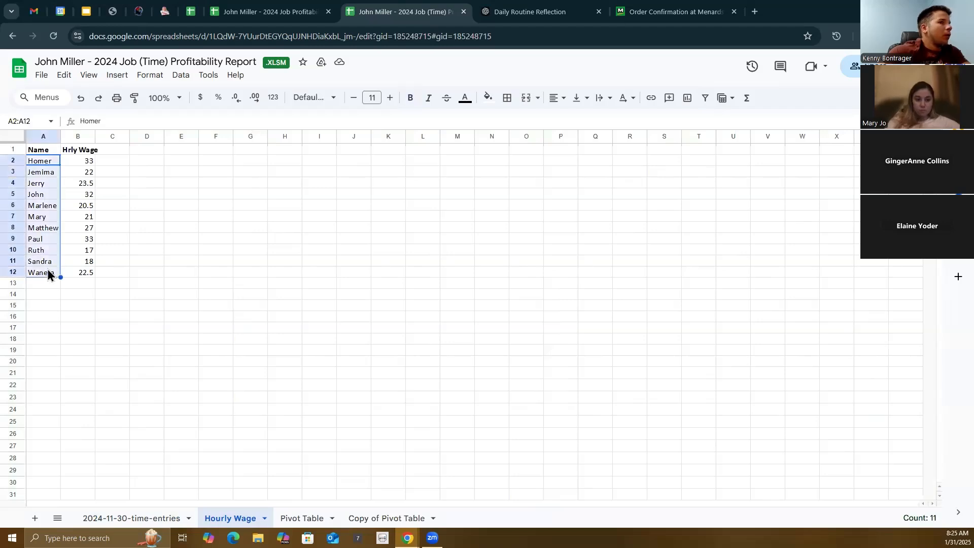
left_click(139, 306)
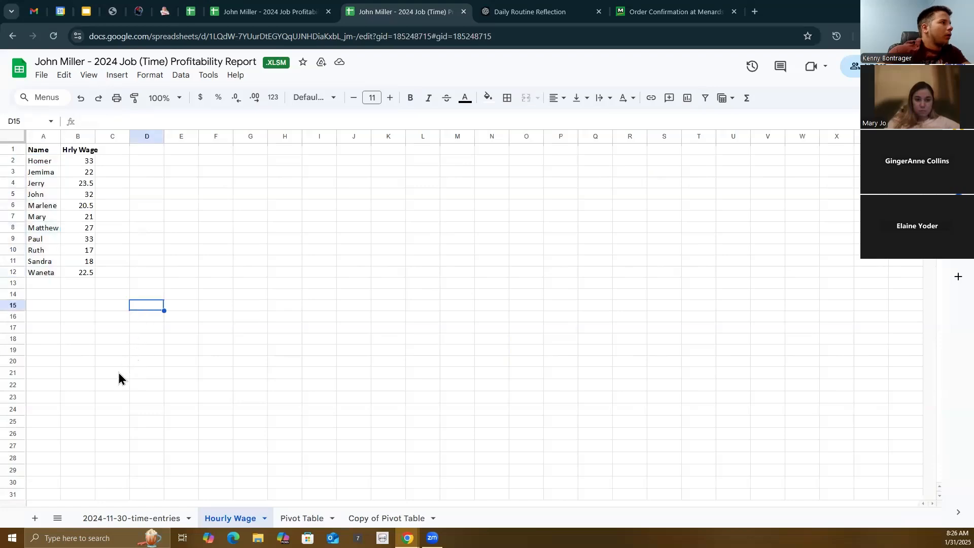
- Examine the employee headings in row 8 of the Pivot Table sheet and the hours beneath them
left_click(307, 517)
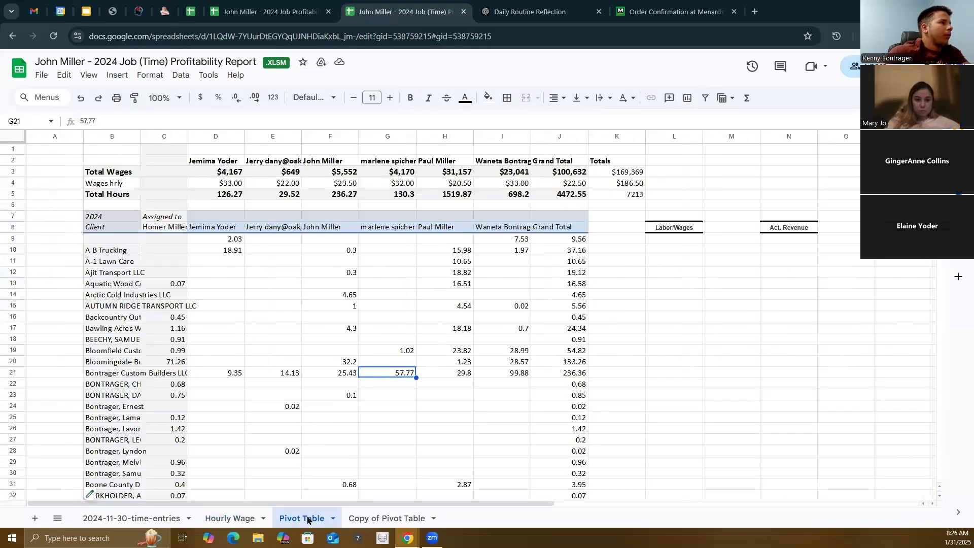
left_click(305, 330)
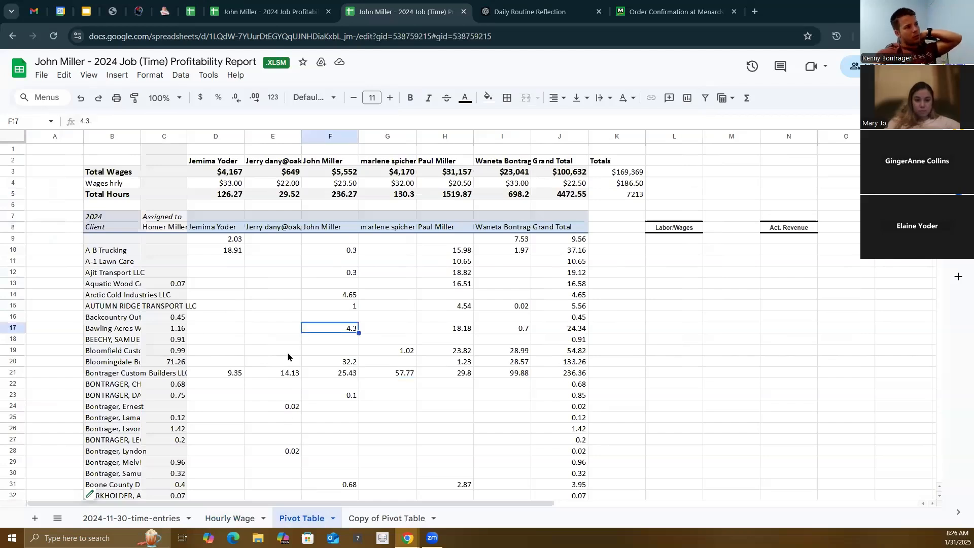
left_click_drag(203, 226, 528, 228)
left_click(500, 251)
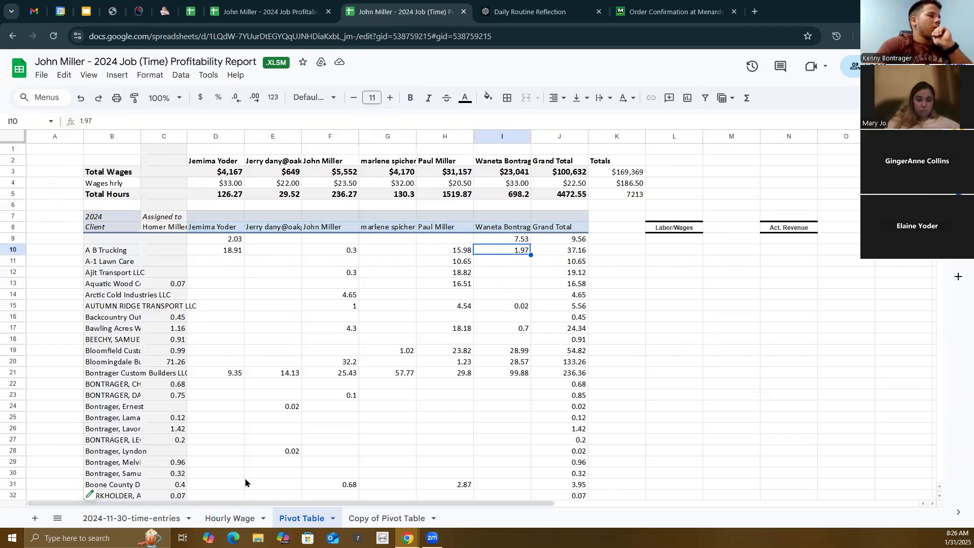
- Check the assigned to entries in 2024-11-30-time-entries against the name list on the Hourly Wage sheet
left_click(137, 518)
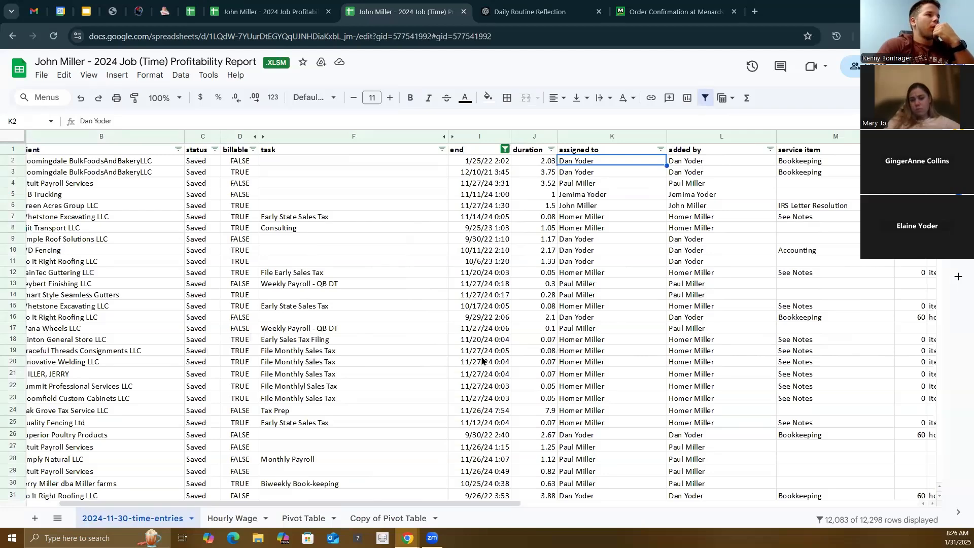
scroll(482, 361, "down", 10)
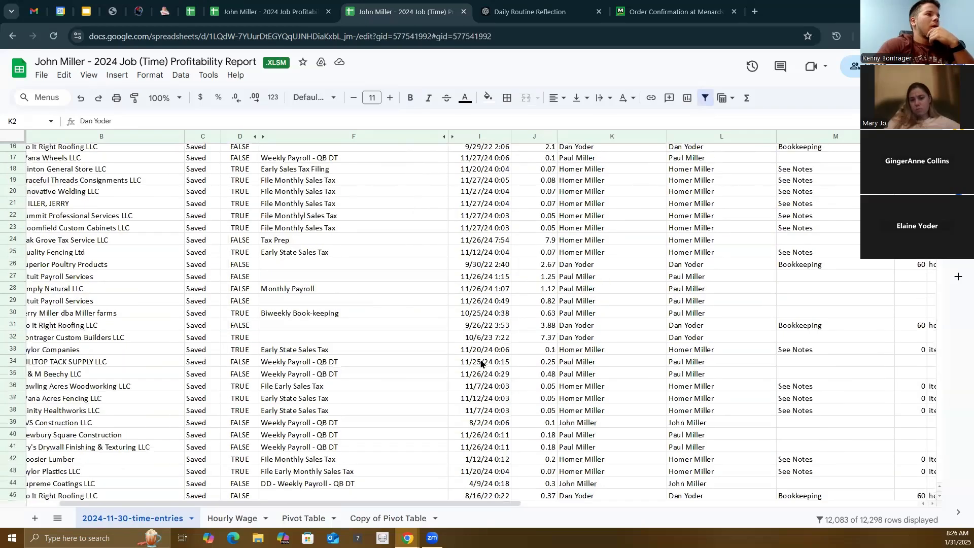
left_click(233, 518)
left_click_drag(43, 161, 53, 271)
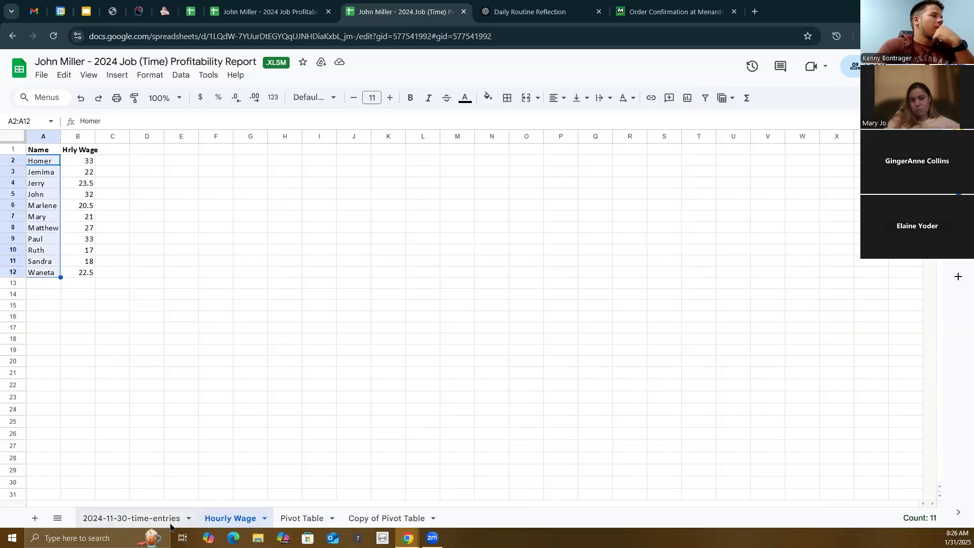
left_click(152, 517)
scroll(503, 385, "down", 10)
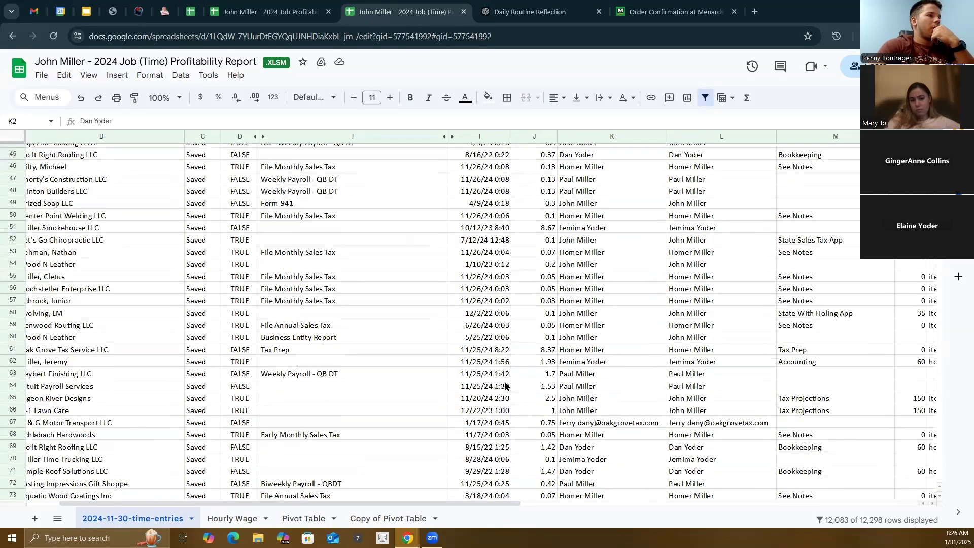
- Review the yearly totals, rates and client hours on the Copy of Pivot Table sheet alongside those on the Pivot Table sheet
left_click(388, 518)
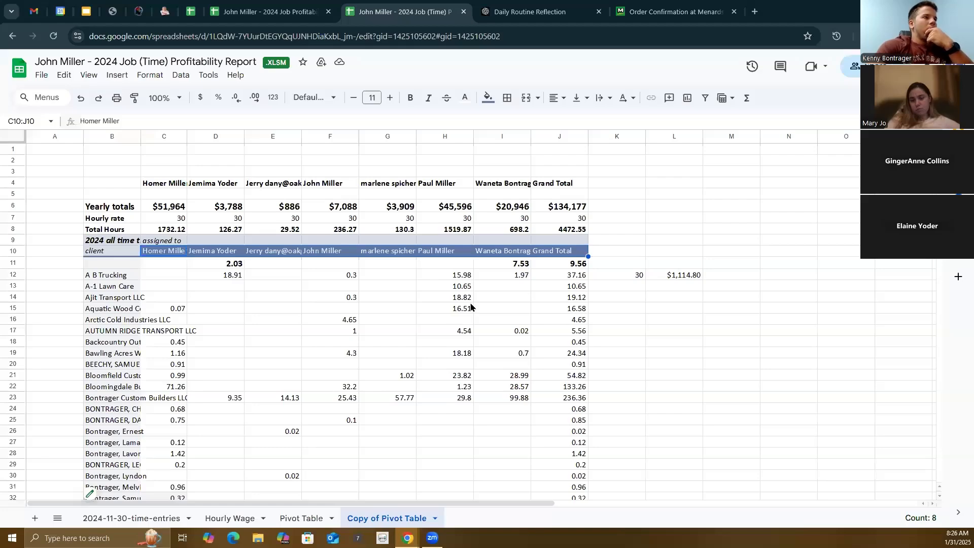
scroll(472, 307, "down", 8)
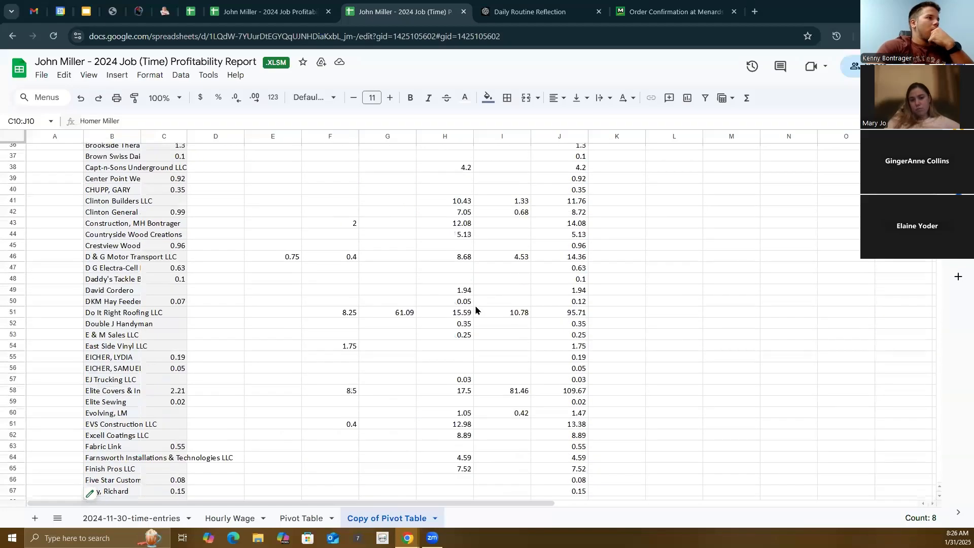
scroll(475, 307, "up", 8)
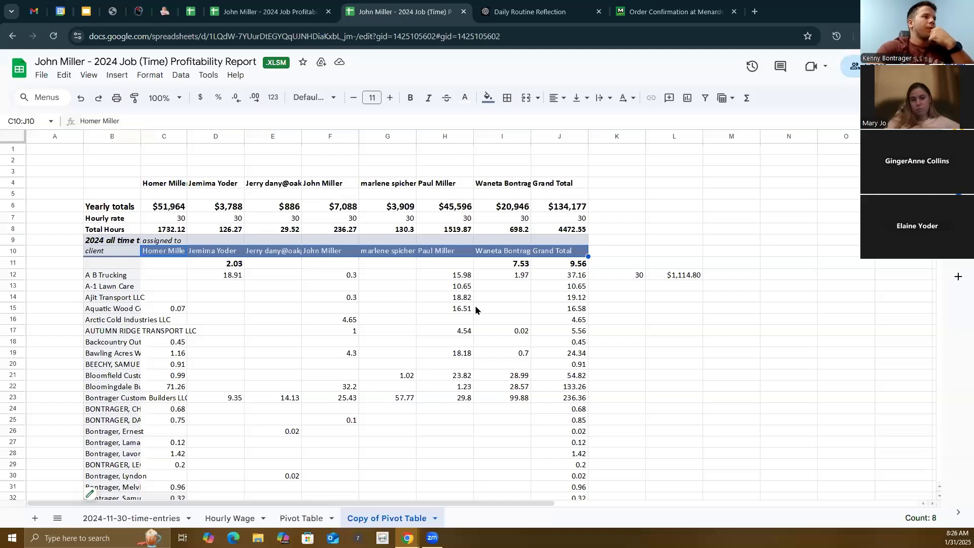
left_click(302, 522)
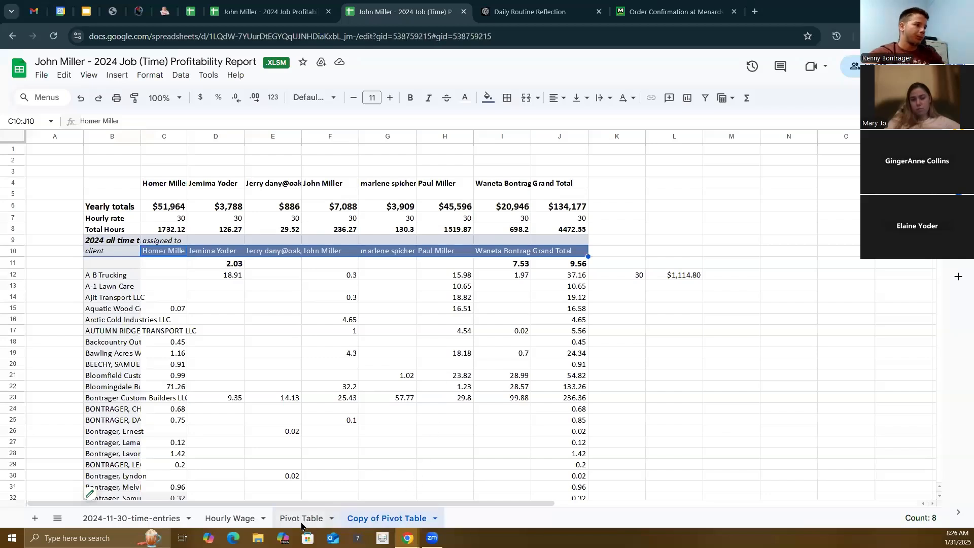
left_click(330, 286)
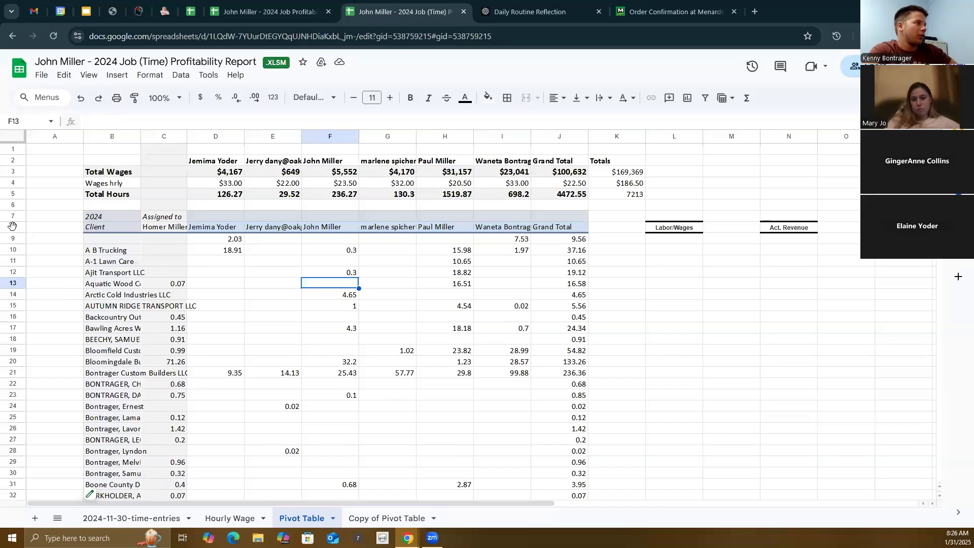
left_click(350, 318)
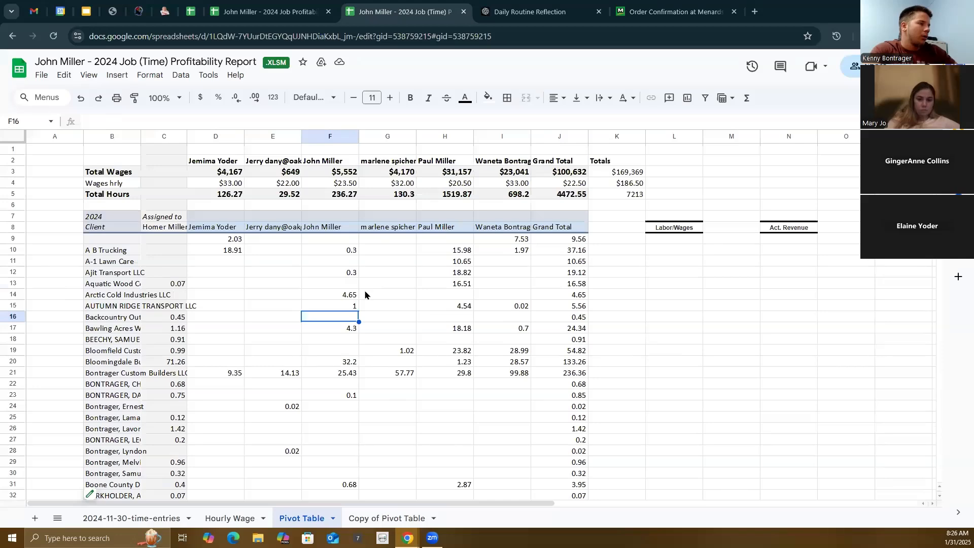
left_click(400, 517)
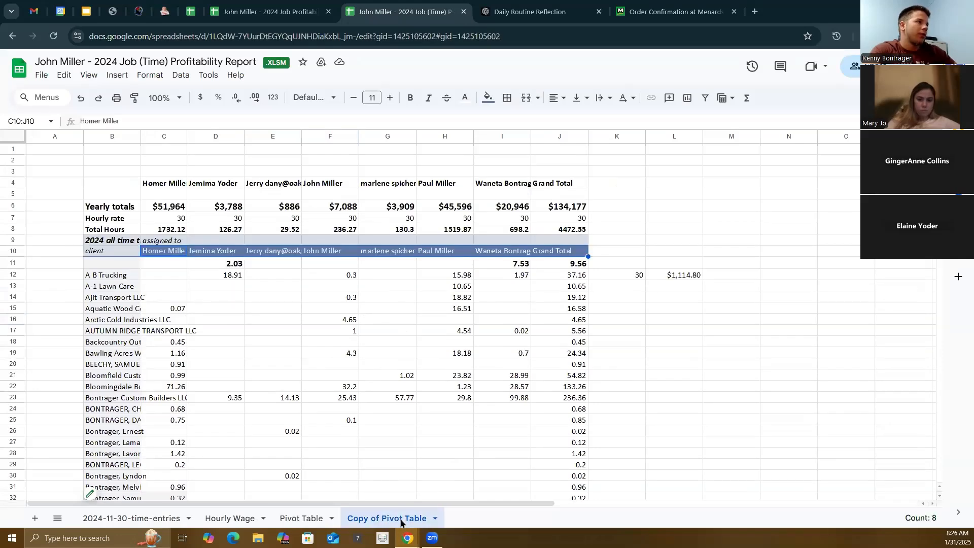
scroll(431, 394, "down", 2)
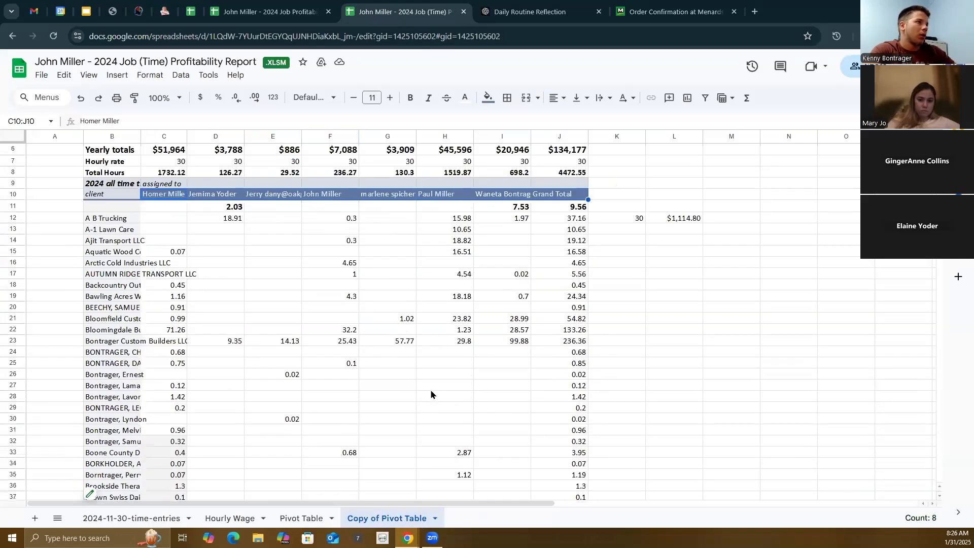
scroll(431, 394, "up", 2)
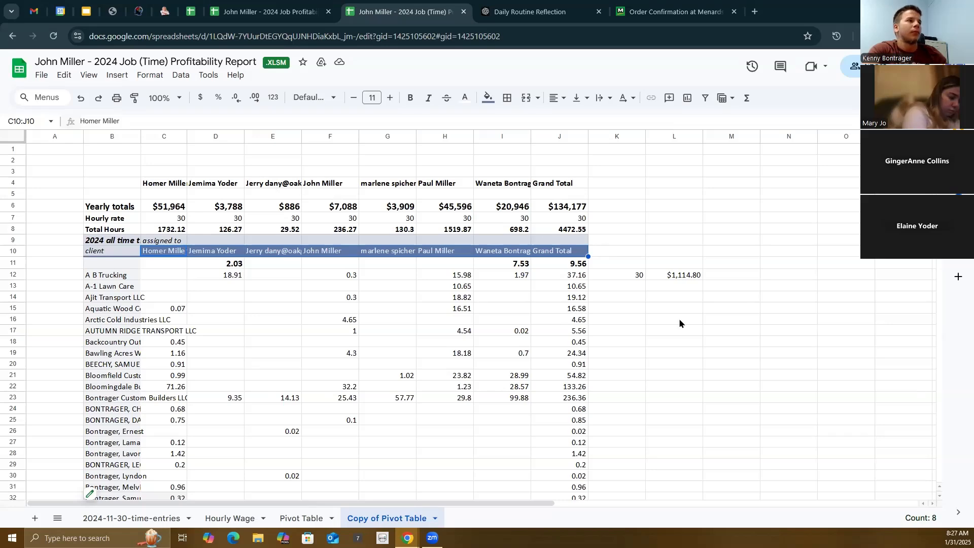
scroll(678, 320, "down", 3)
scroll(678, 320, "up", 3)
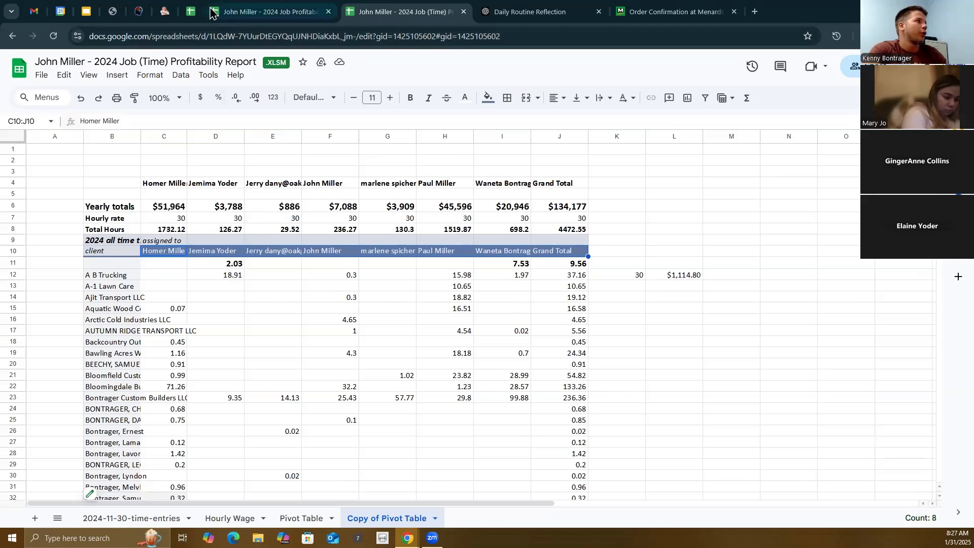
- Switch to the Sales Spreadsheet - Dreamscape Creations file and examine the Today's Leads pivot table on 2.01 Overview / Reporting 2025
left_click(190, 11)
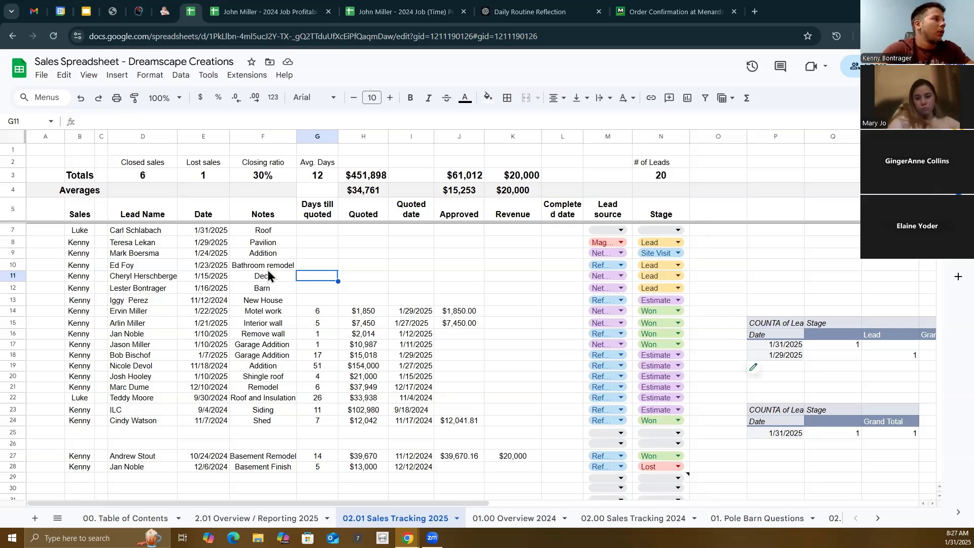
left_click(281, 519)
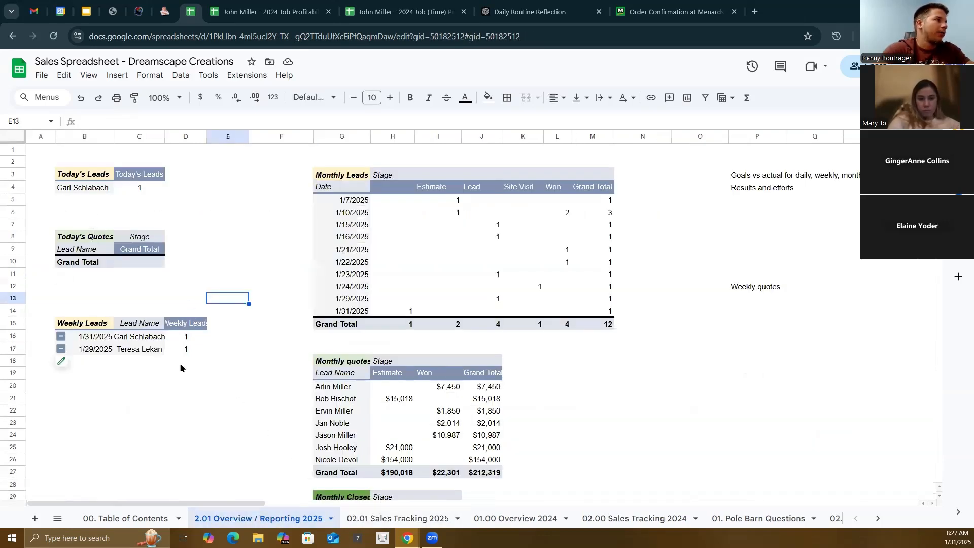
left_click(94, 180)
left_click(203, 216)
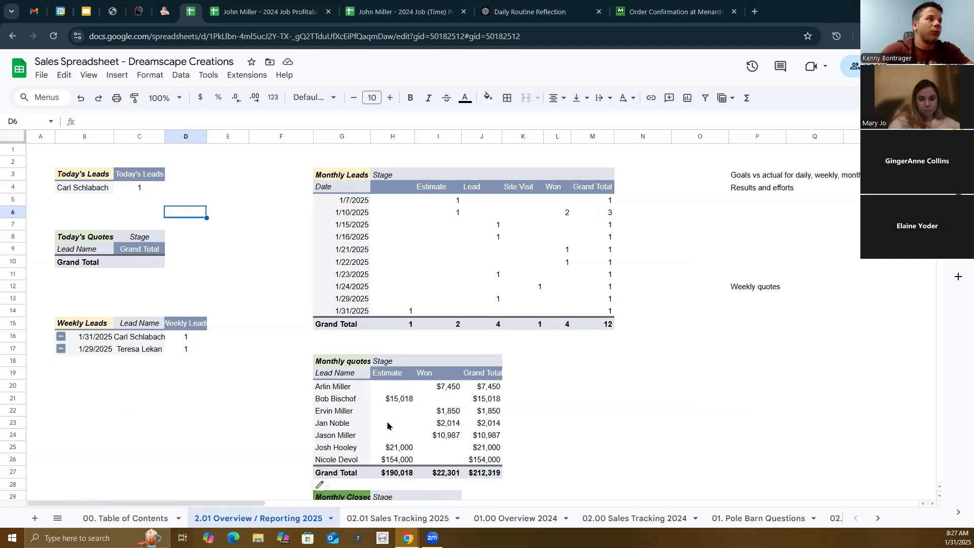
- Copy the Monthly quotes pivot table from G18 and paste the duplicate at N19 on the same sheet
left_click(350, 363)
key("ctrl+c")
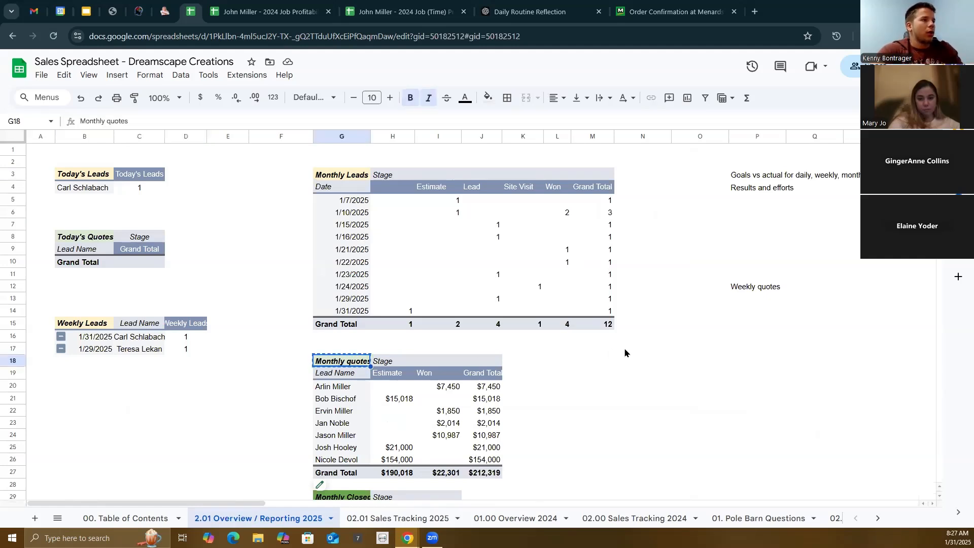
left_click(626, 352)
left_click(630, 374)
key("ctrl+v")
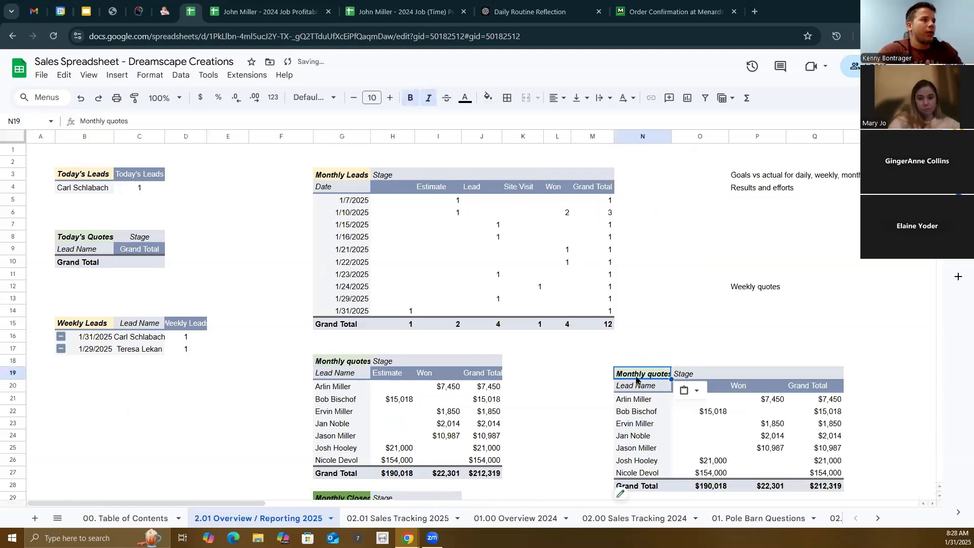
left_click(584, 404)
left_click(437, 412)
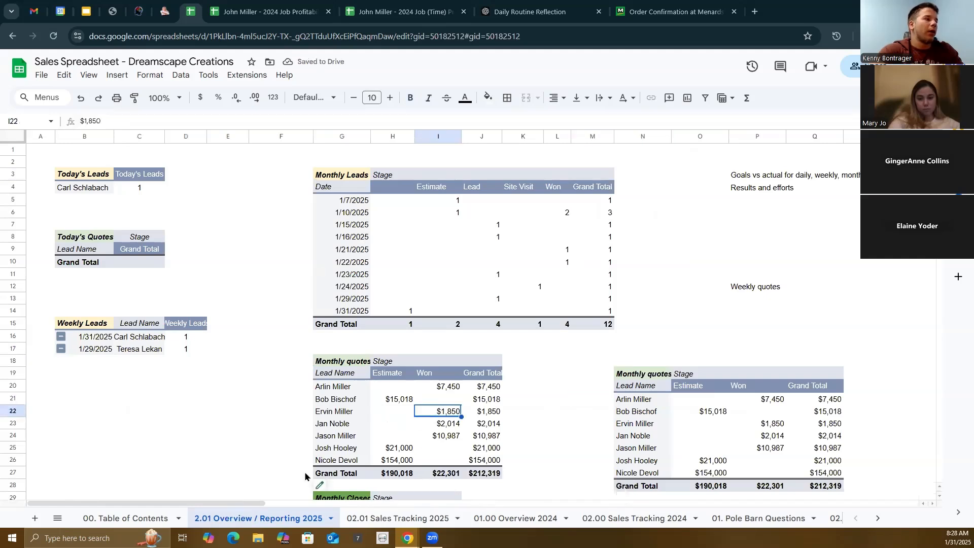
- Delete the duplicate Monthly quotes pivot table at N19
left_click(650, 402)
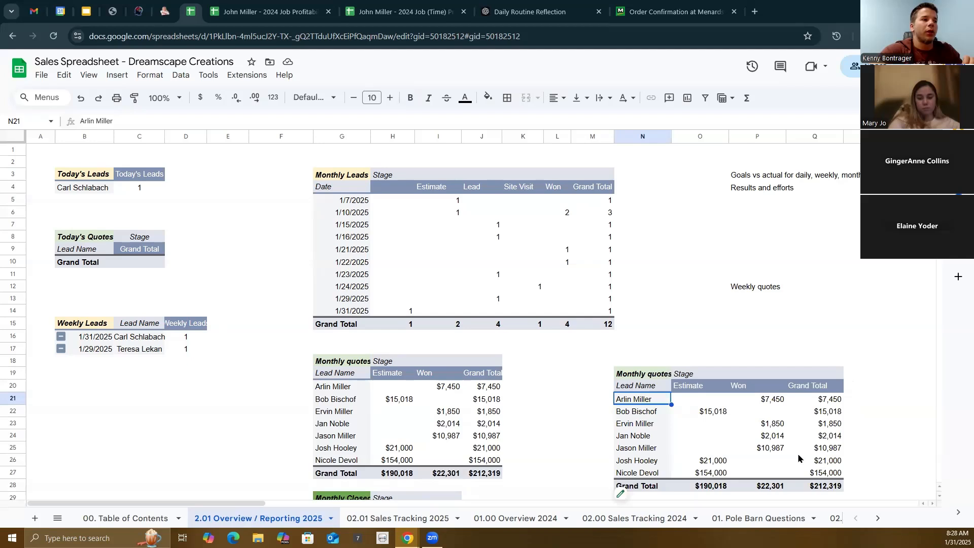
left_click(636, 374)
key("Delete")
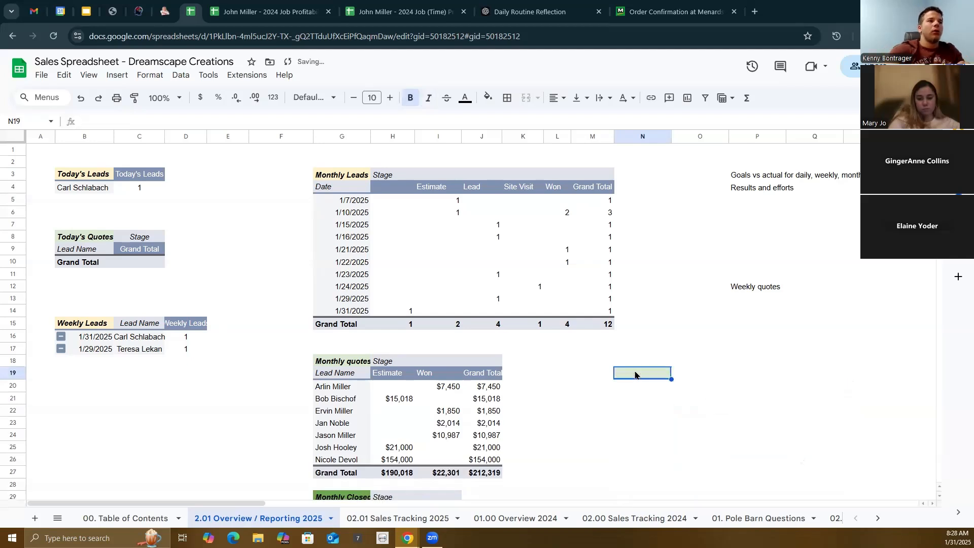
left_click(702, 395)
left_click(631, 378)
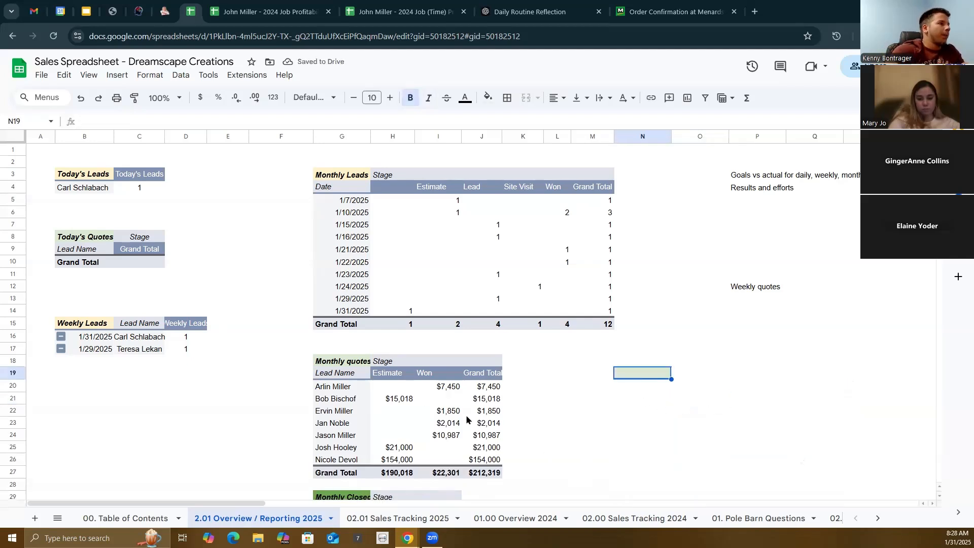
- Undo both the deletion and the pasting of the duplicate Monthly quotes pivot table at N19
left_click(81, 97)
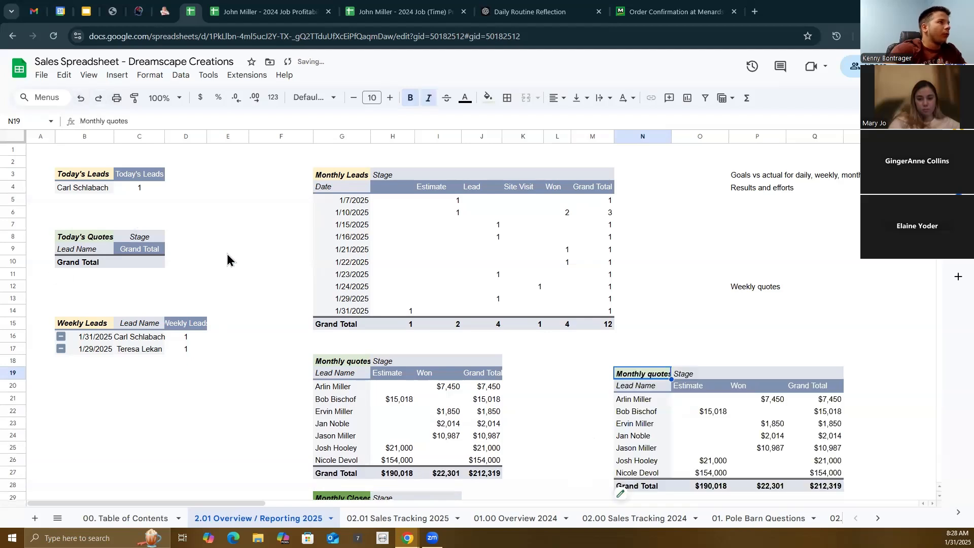
left_click(81, 98)
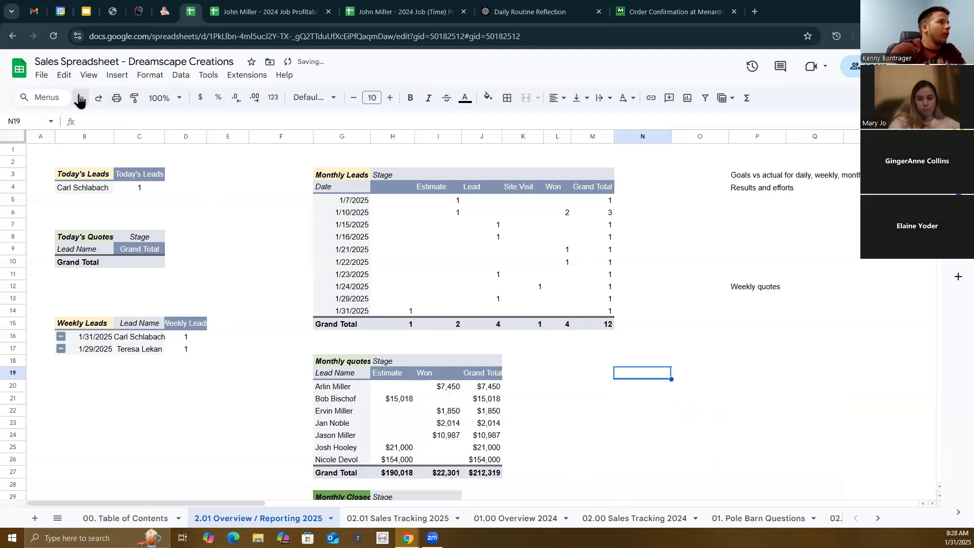
- Compare the Today's Leads pivot table on 2.01 Overview / Reporting 2025 with its source entries on 02.01 Sales Tracking 2025
left_click(69, 175)
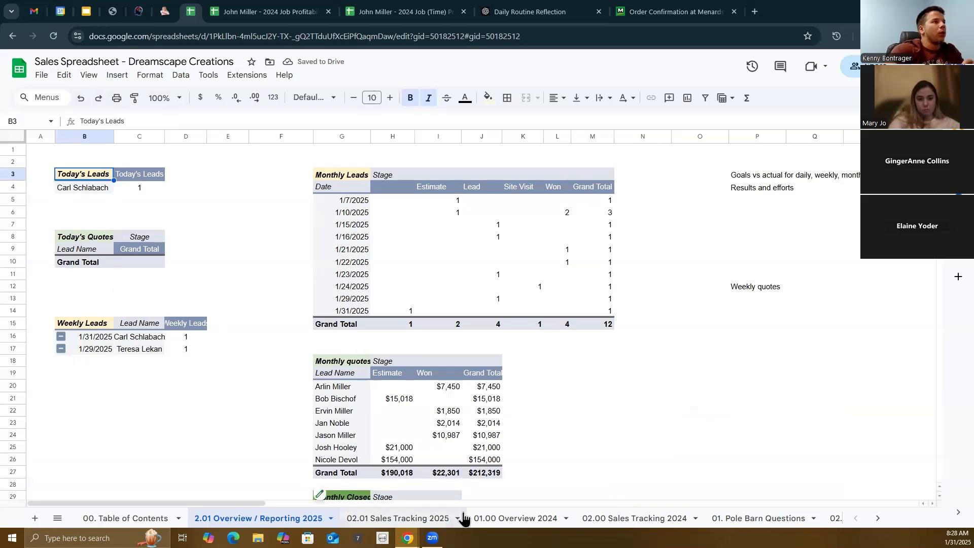
left_click(388, 520)
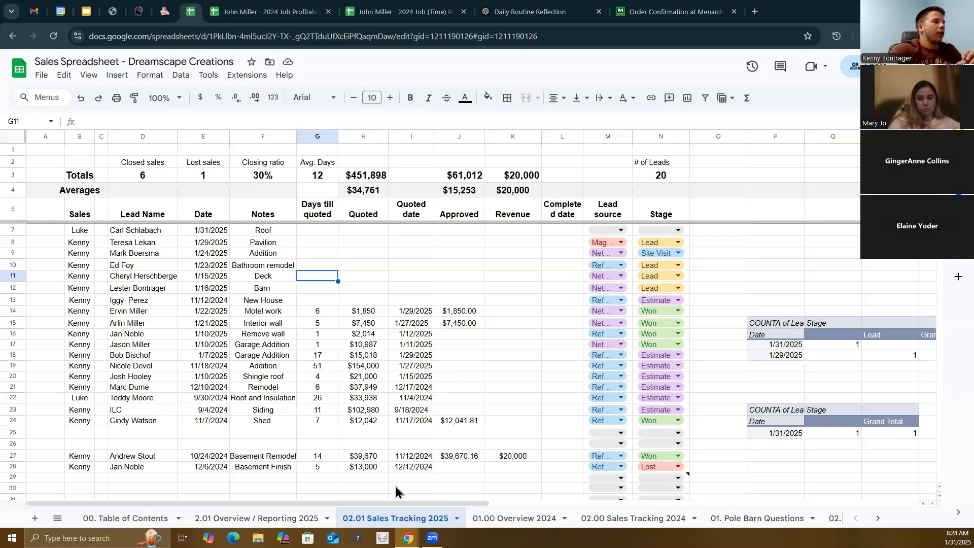
left_click(276, 518)
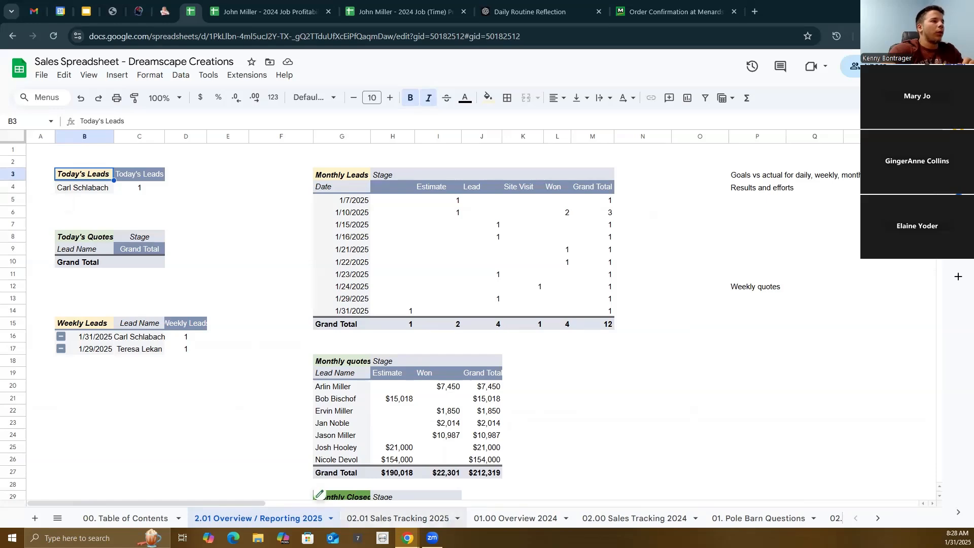
left_click(405, 521)
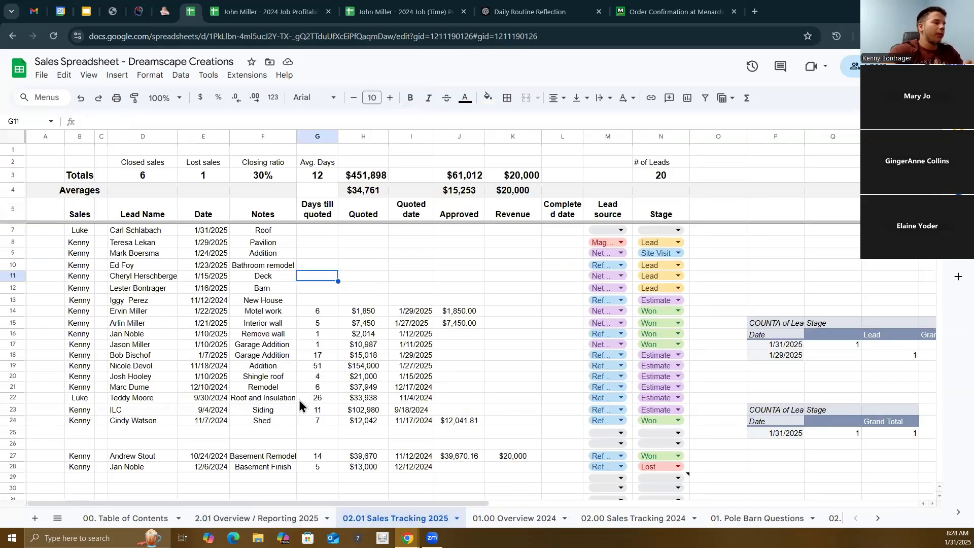
left_click(279, 518)
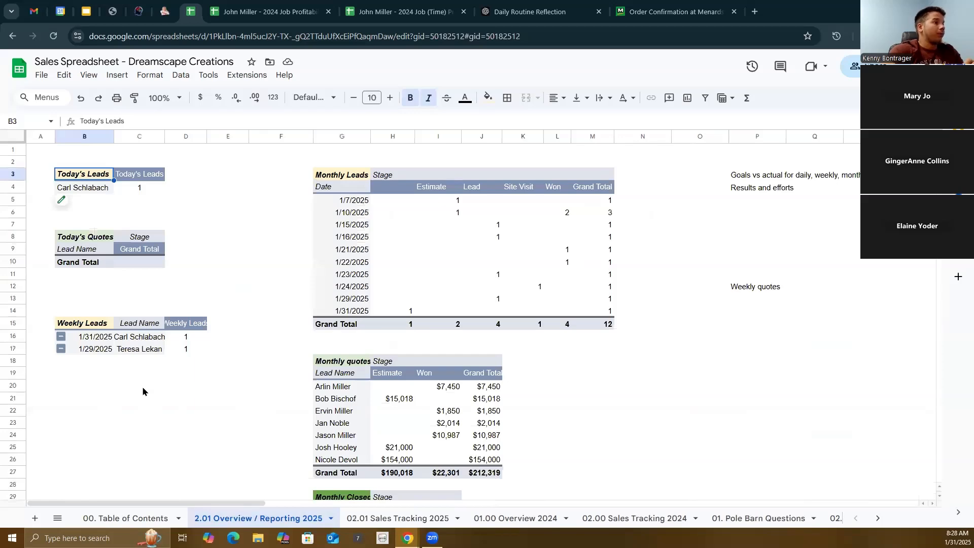
- Examine the leads, quotes and Monthly Closed pivot tables on 2.01 Overview / Reporting 2025
scroll(302, 404, "down", 6)
scroll(291, 408, "up", 4)
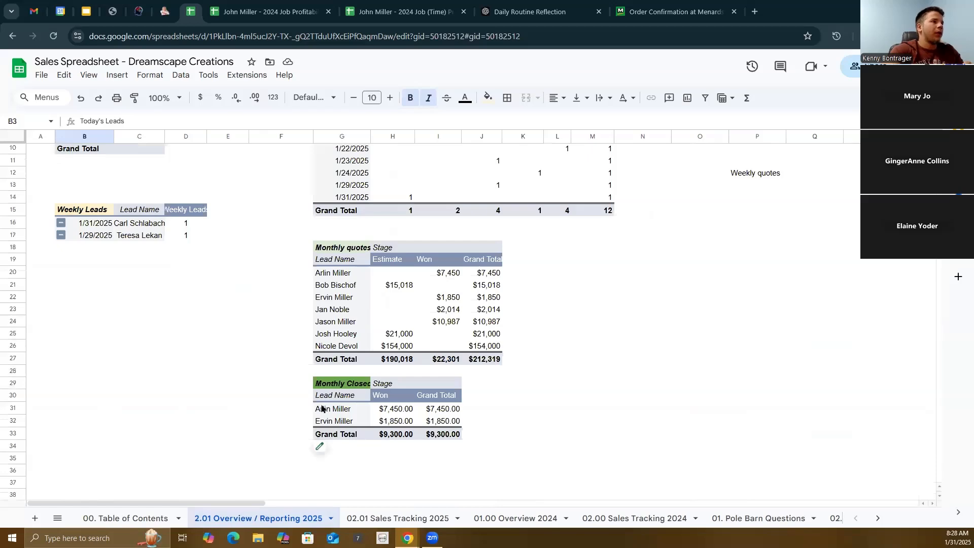
scroll(325, 411, "down", 5)
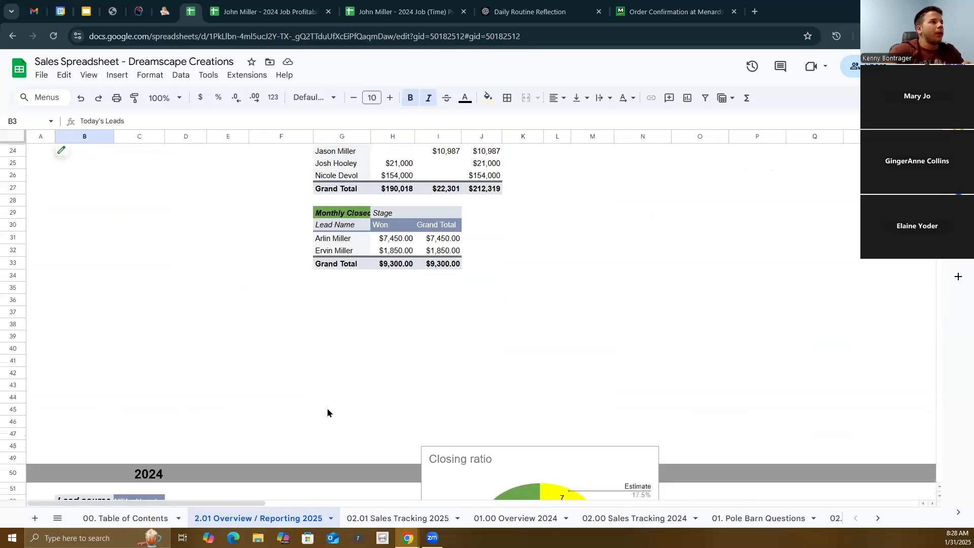
scroll(327, 407, "up", 8)
scroll(279, 402, "down", 6)
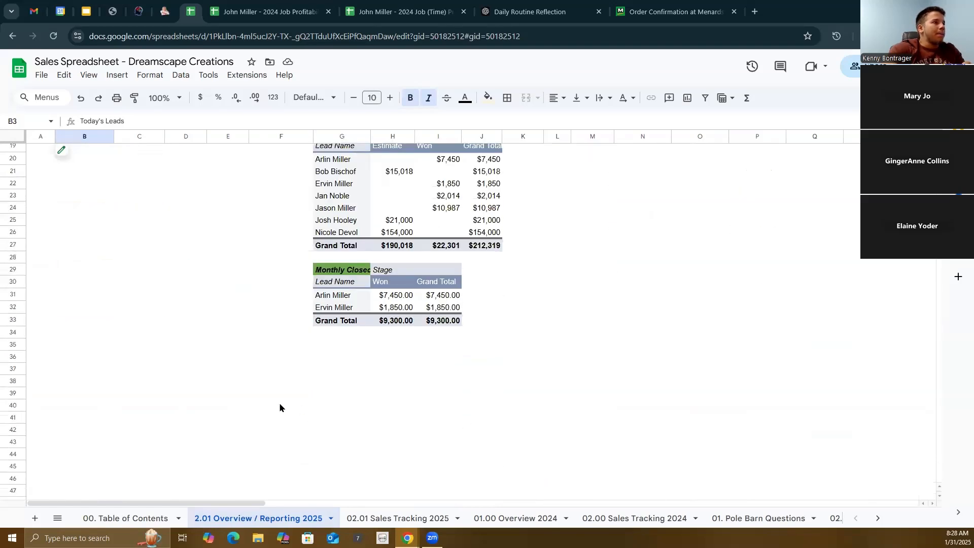
scroll(280, 407, "up", 6)
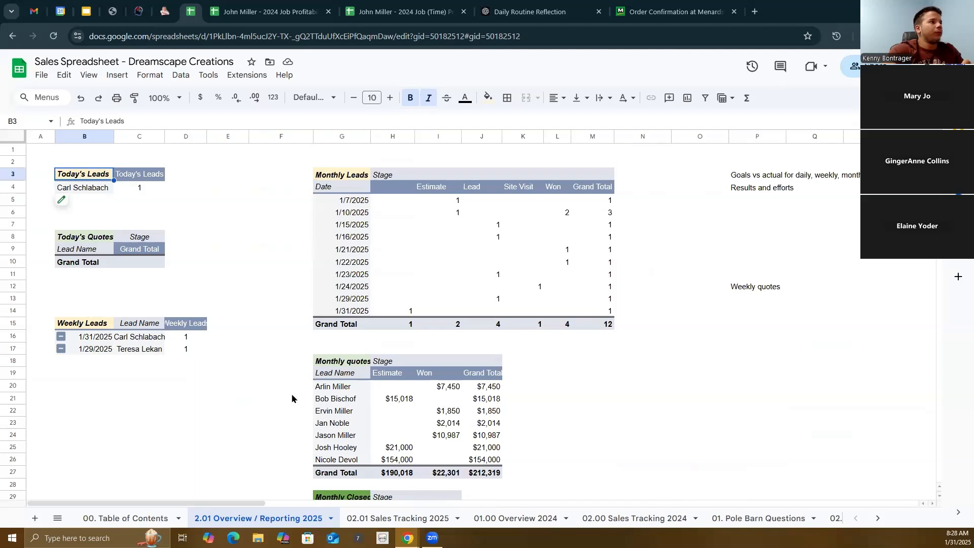
scroll(292, 399, "down", 2)
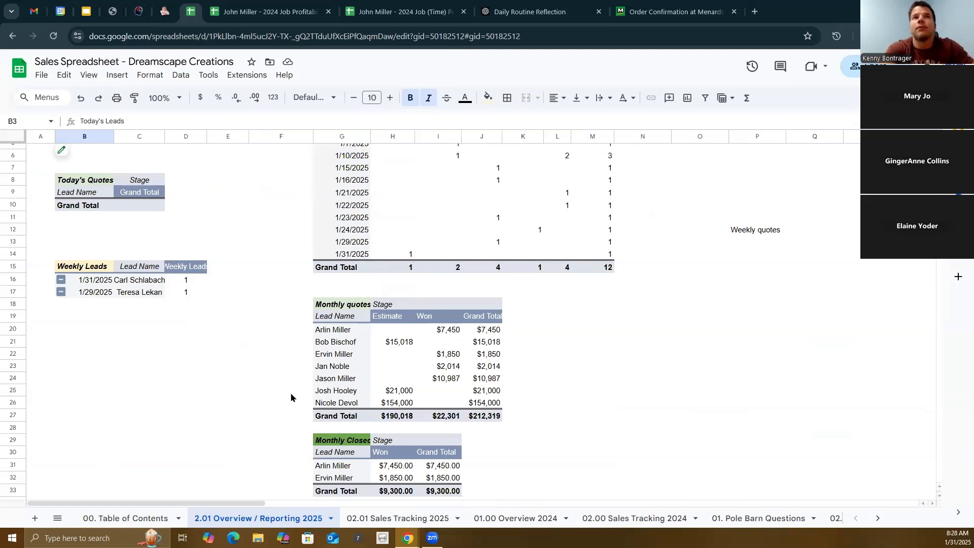
scroll(294, 397, "up", 2)
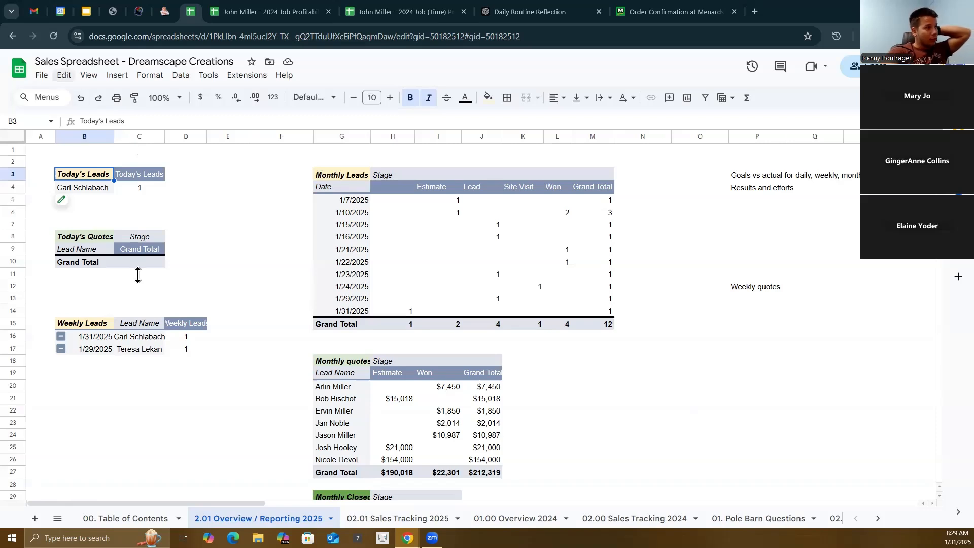
- Open the Apps Script project attached to the sales spreadsheet
left_click(247, 77)
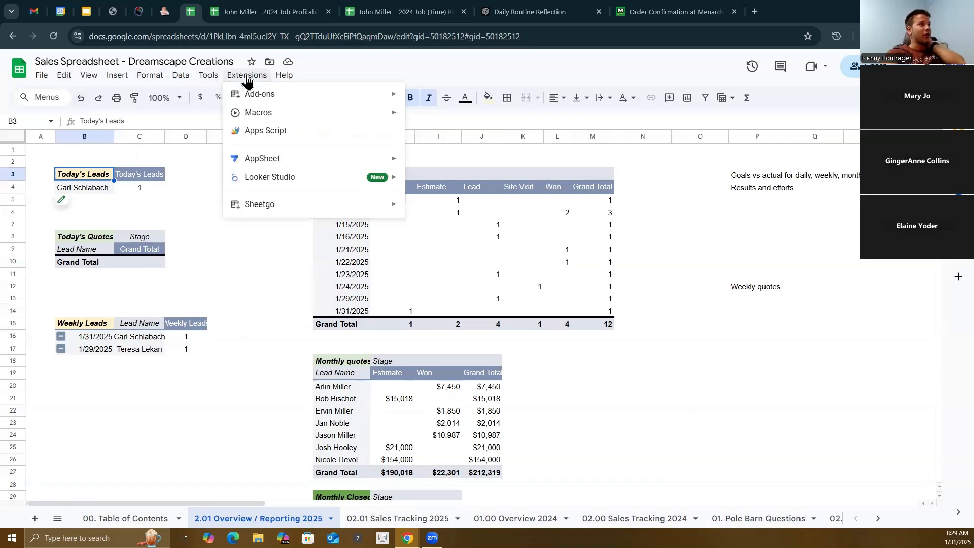
left_click(261, 132)
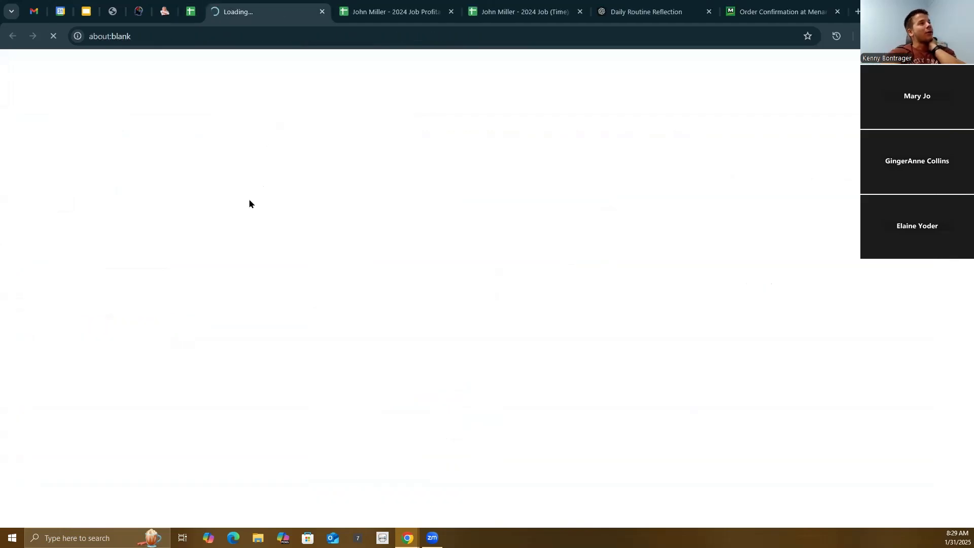
- Switch to Gmail and open the Dreamscape Creations Report - Wed Jan 29 2025 email from the inbox
left_click(34, 11)
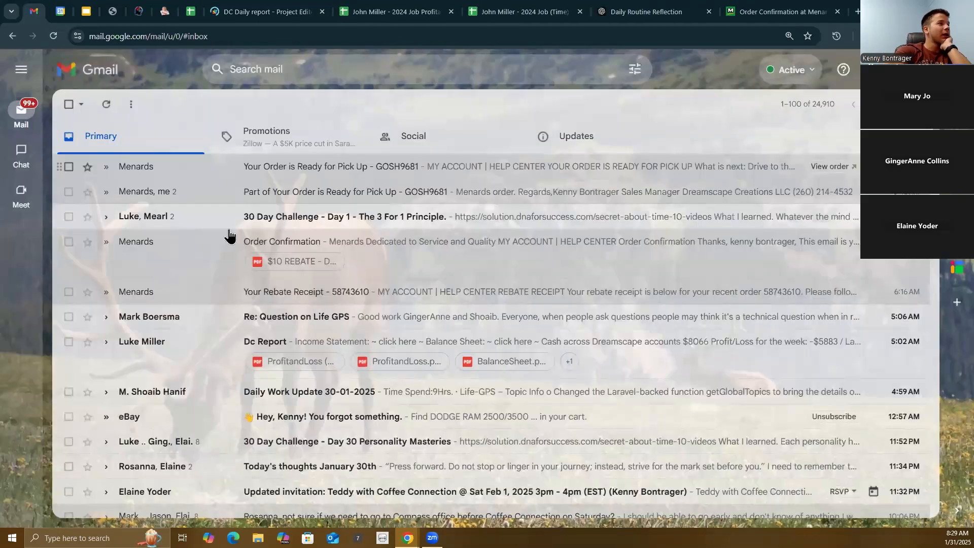
scroll(237, 259, "down", 2)
scroll(242, 262, "down", 7)
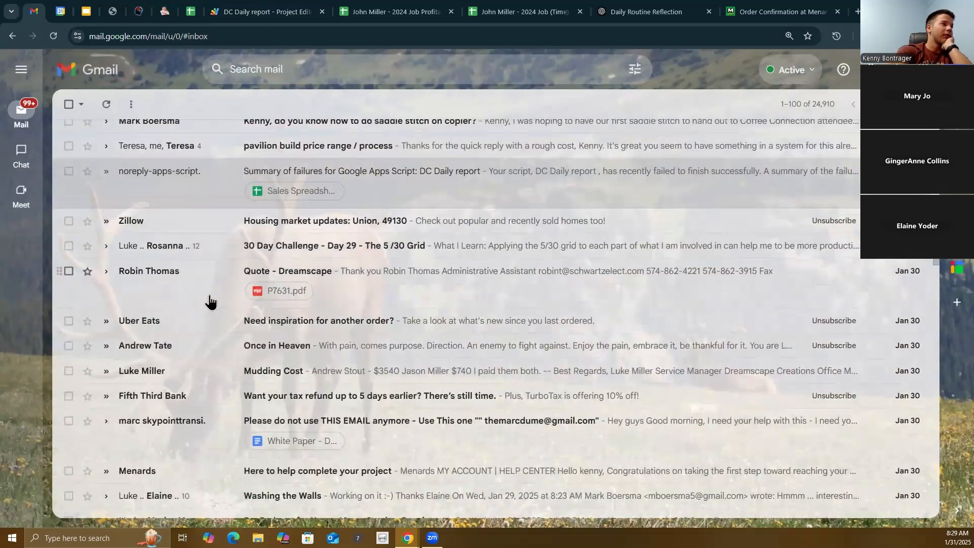
scroll(203, 315, "down", 6)
scroll(200, 319, "down", 5)
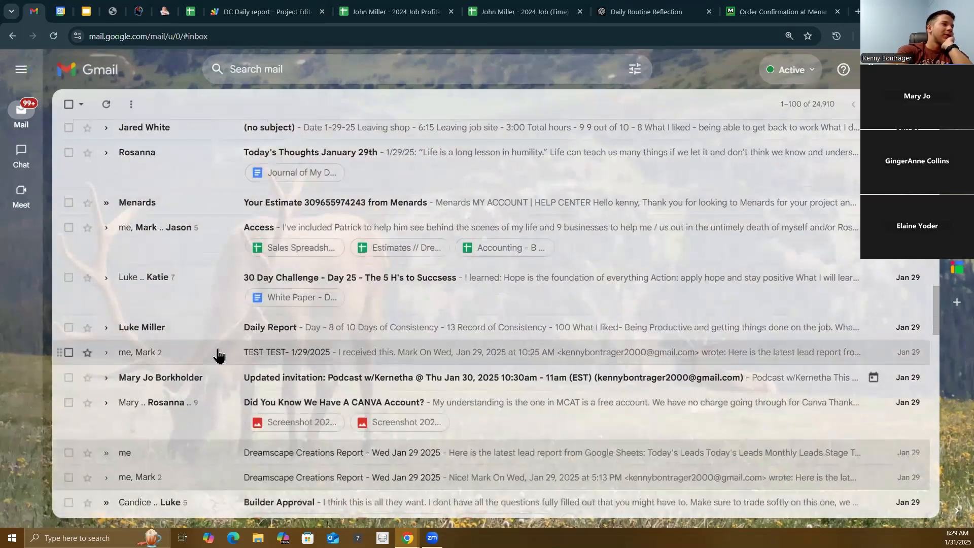
scroll(218, 356, "down", 3)
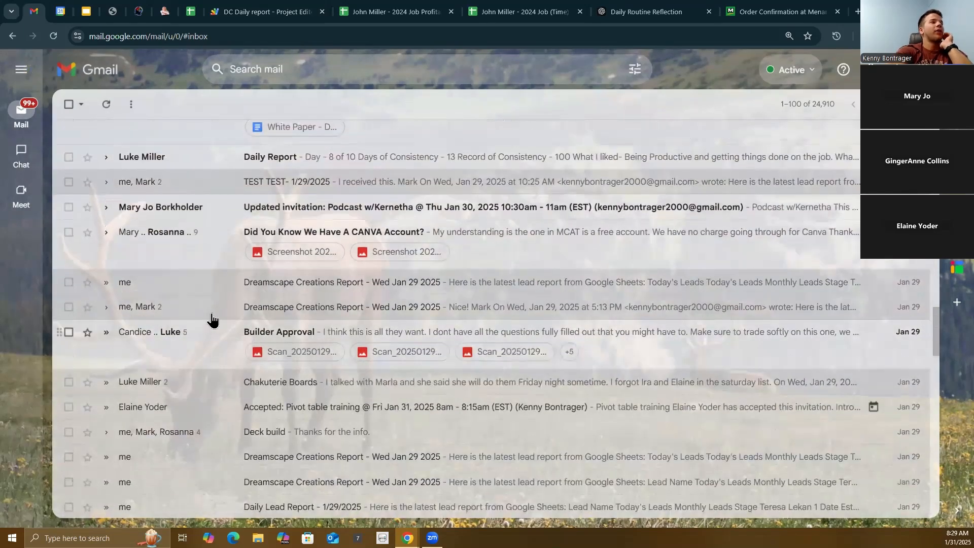
left_click(214, 289)
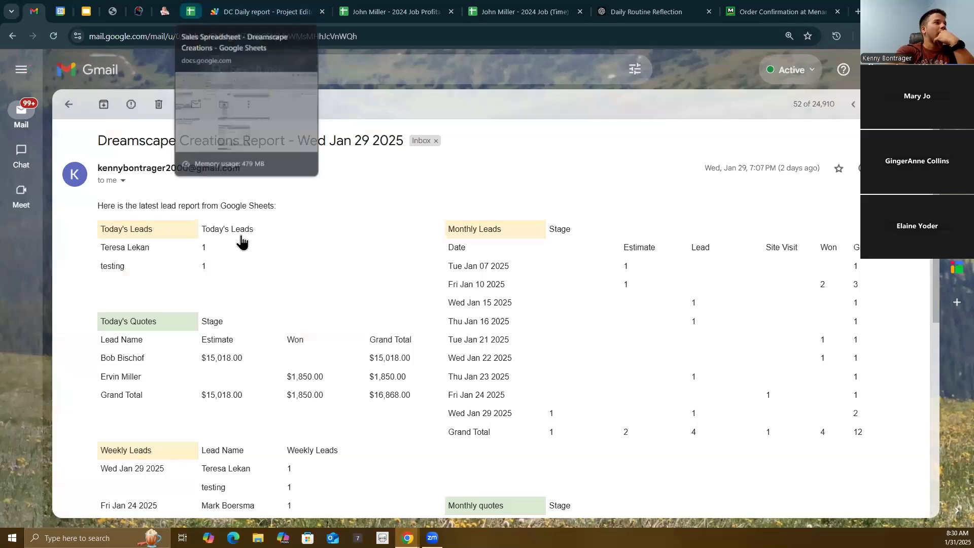
- Compare the leads and quotes tables in the emailed report with the pivot tables on 2.01 Overview / Reporting 2025
scroll(271, 272, "down", 1)
left_click(197, 14)
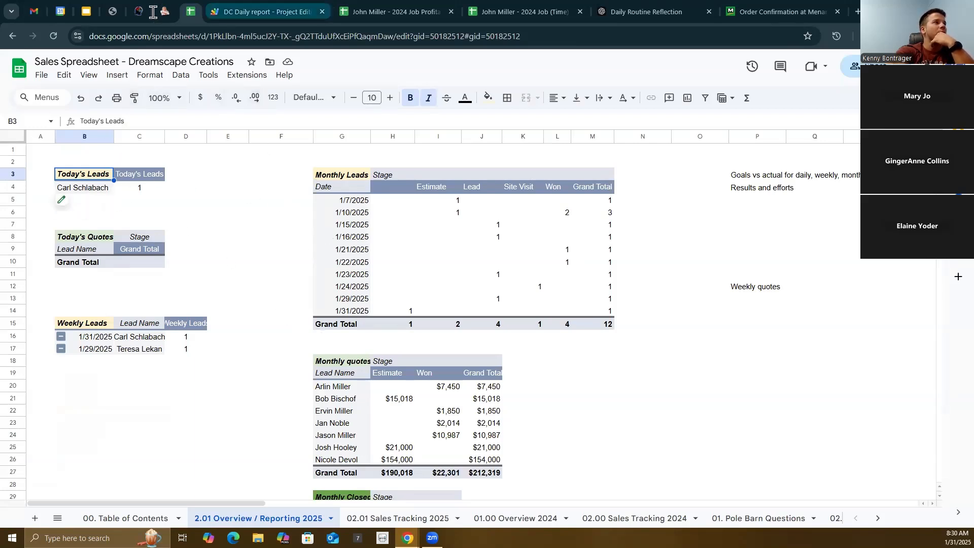
left_click(34, 11)
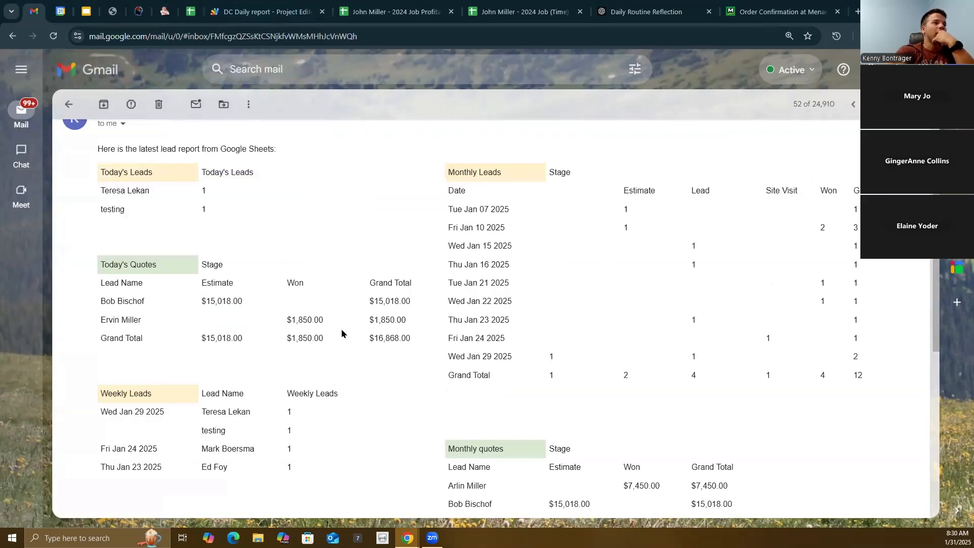
scroll(345, 332, "down", 2)
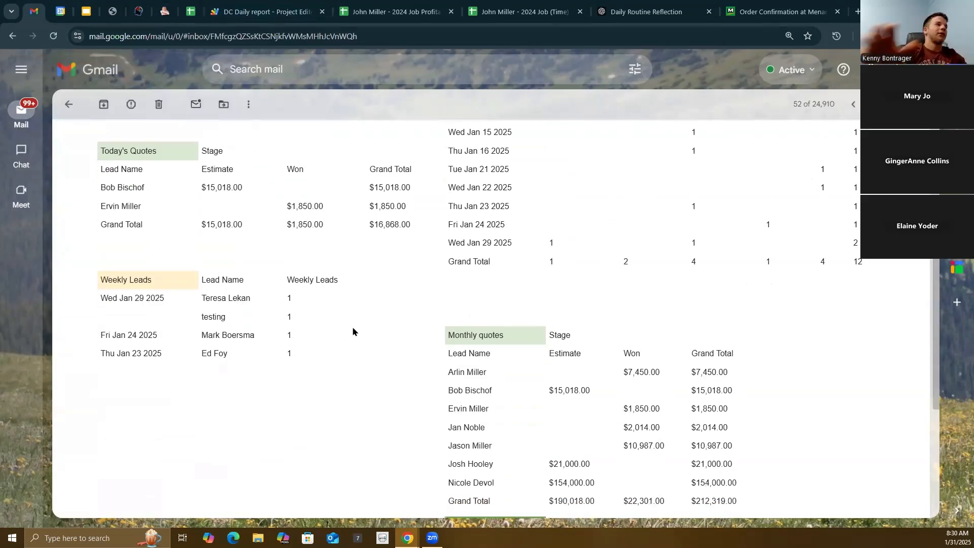
scroll(353, 327, "up", 3)
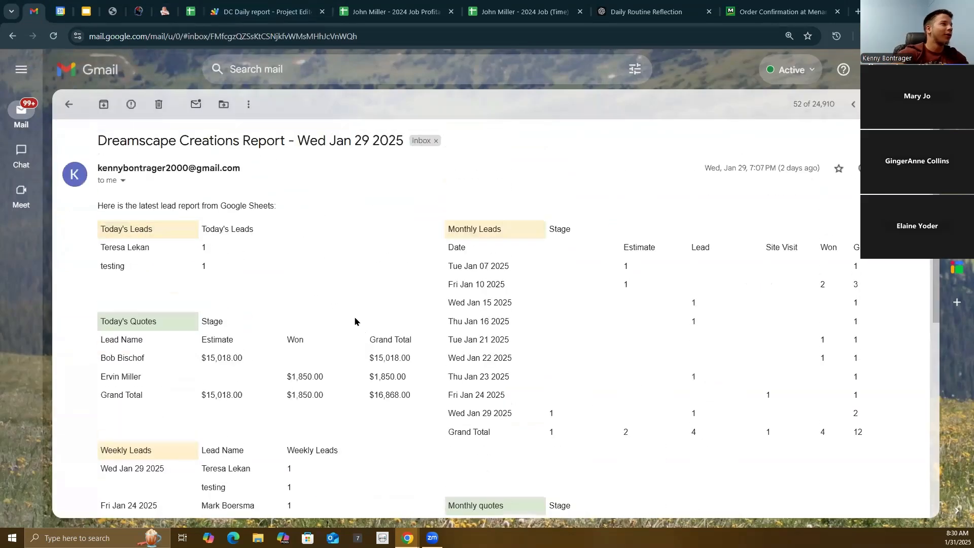
- Return to the sales spreadsheet's DC Daily report script and examine sendDailyReport in Reporting 1.00.gs, including its source sheet, range and email settings
left_click(191, 12)
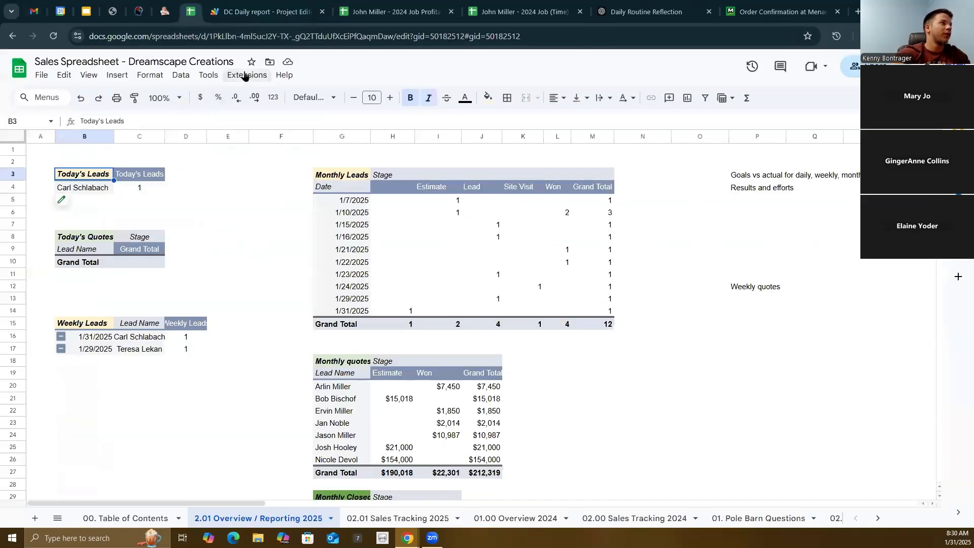
left_click(244, 76)
left_click(268, 133)
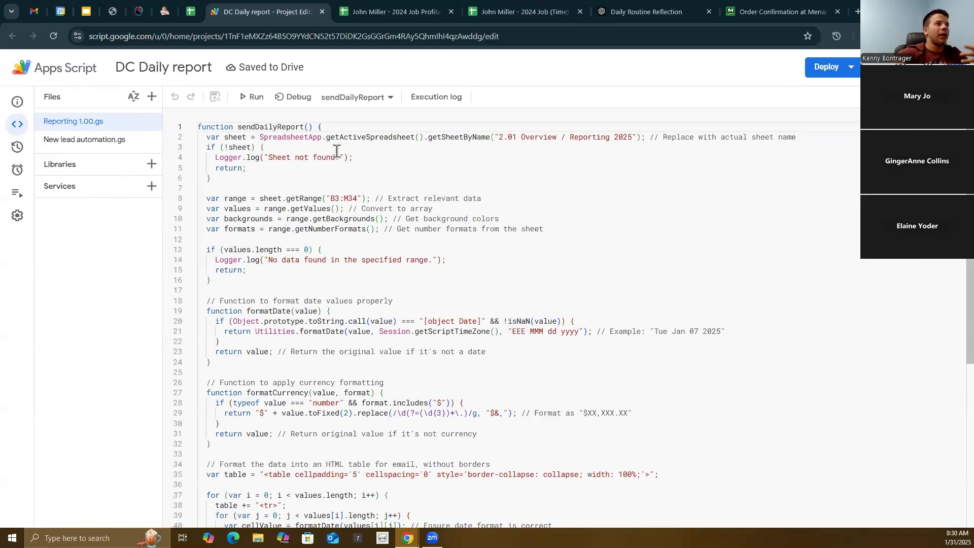
scroll(337, 151, "down", 5)
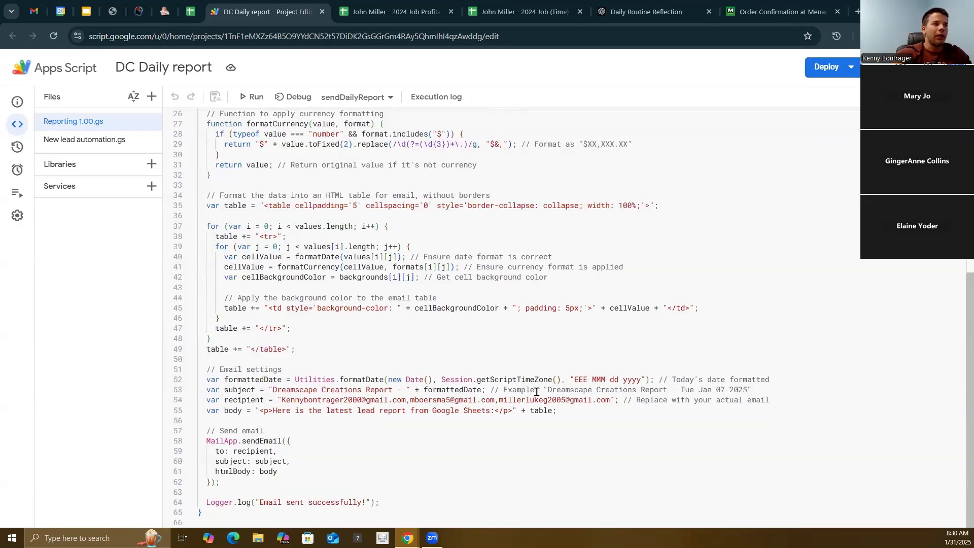
scroll(420, 338, "up", 3)
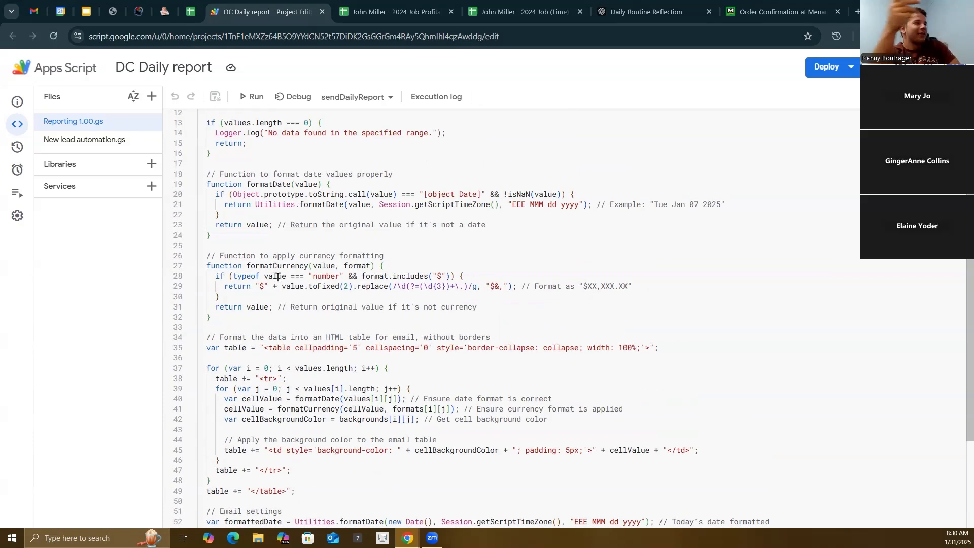
scroll(278, 277, "down", 3)
scroll(258, 274, "up", 5)
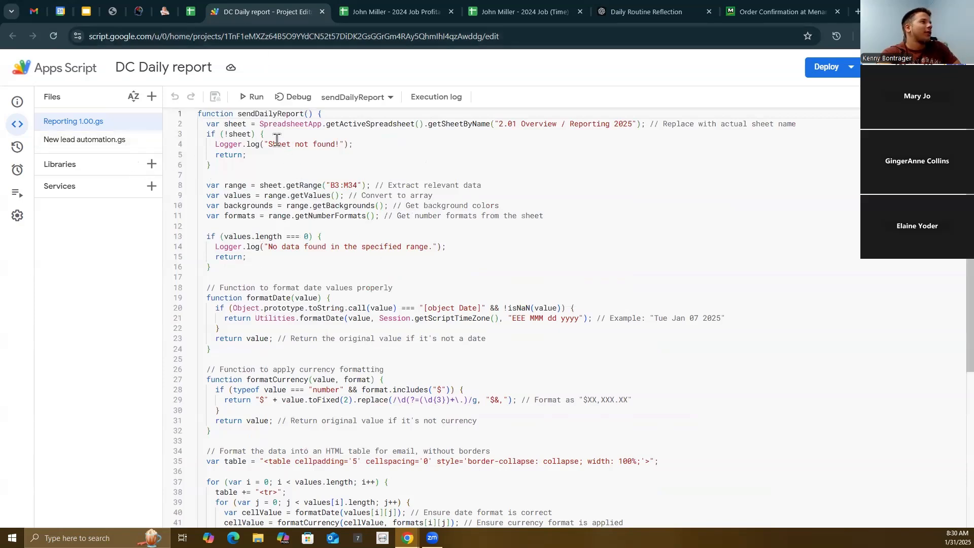
left_click(191, 16)
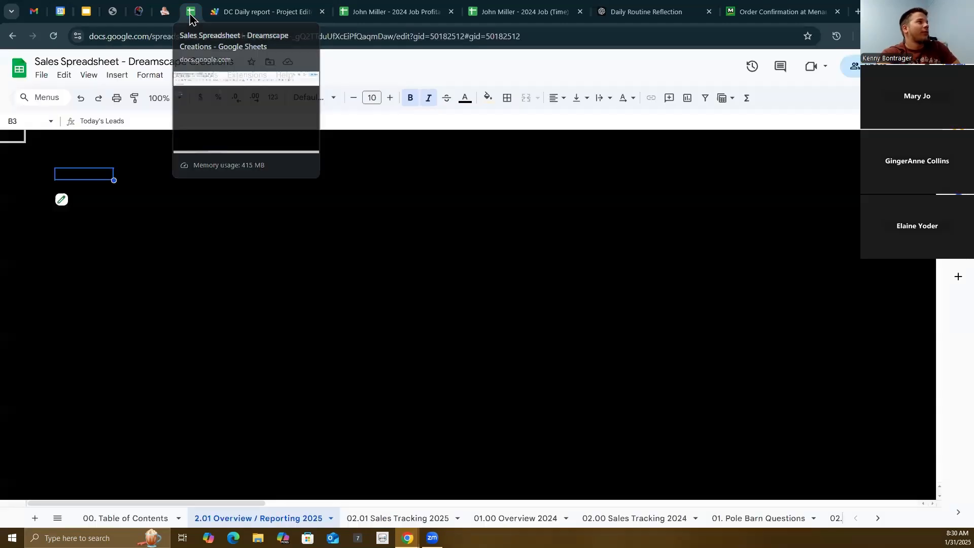
left_click(256, 19)
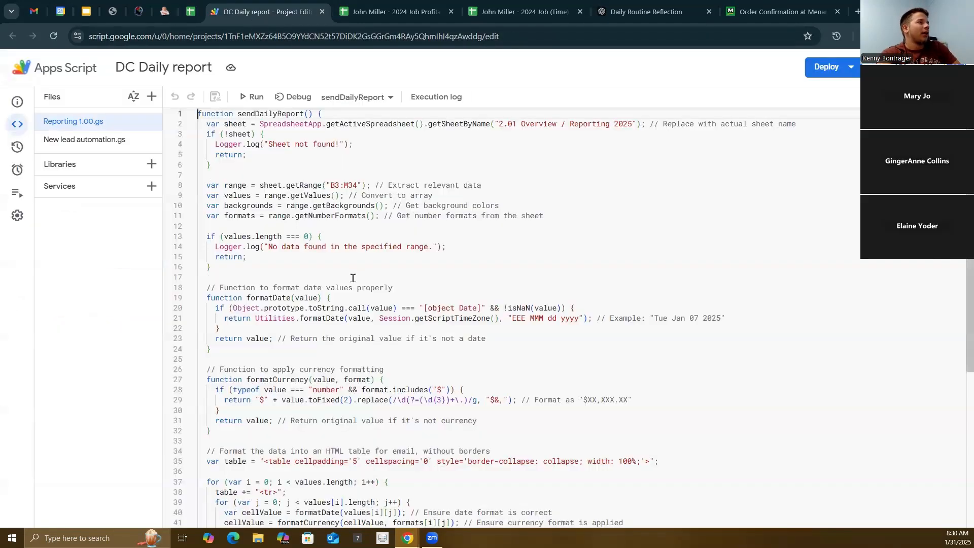
scroll(317, 272, "down", 5)
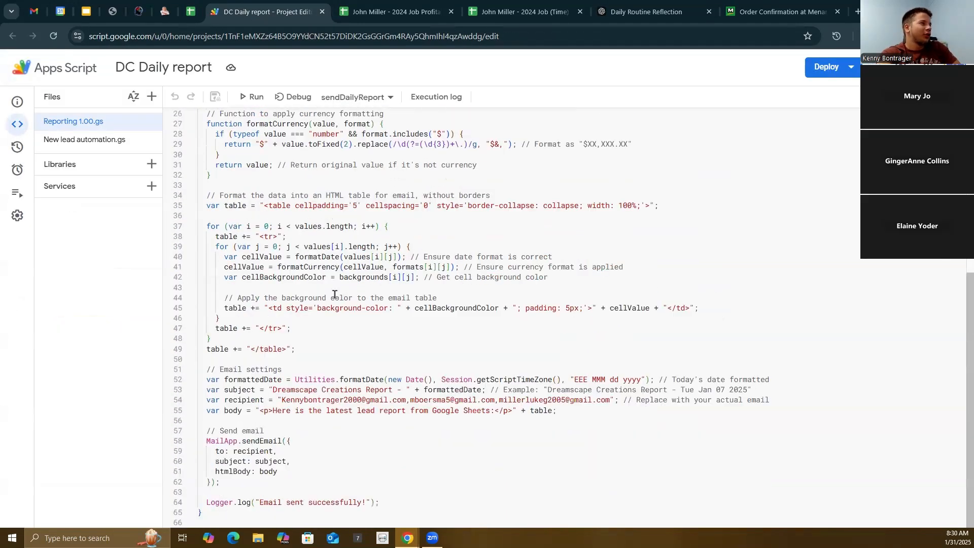
- Switch back to the emailed Dreamscape Creations Report in Gmail and review its leads, quotes and Monthly Closed tables
scroll(335, 294, "up", 5)
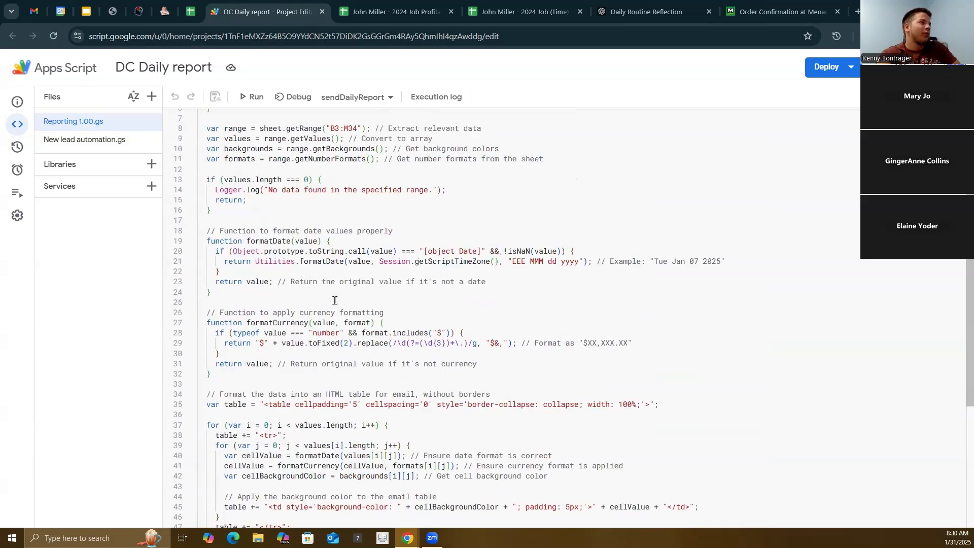
left_click(191, 14)
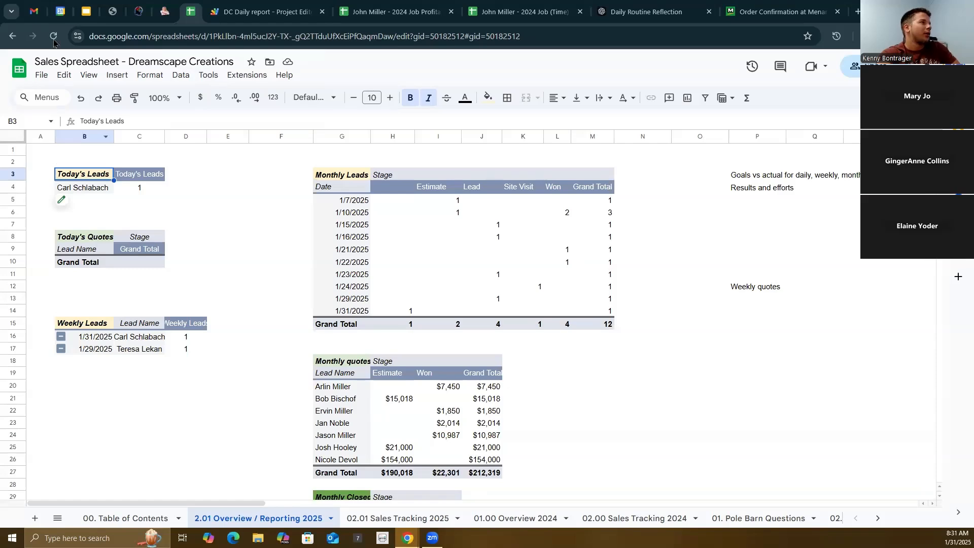
left_click(34, 12)
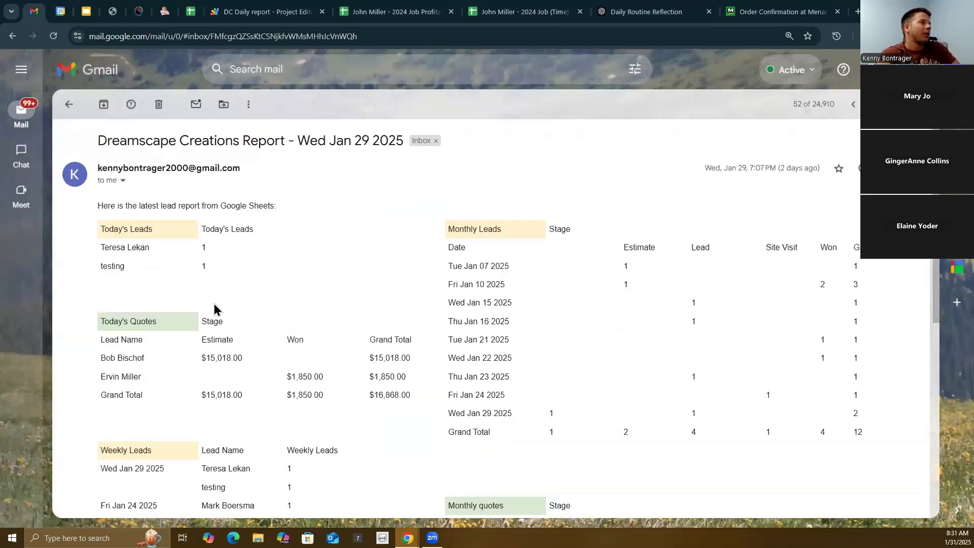
scroll(421, 258, "down", 7)
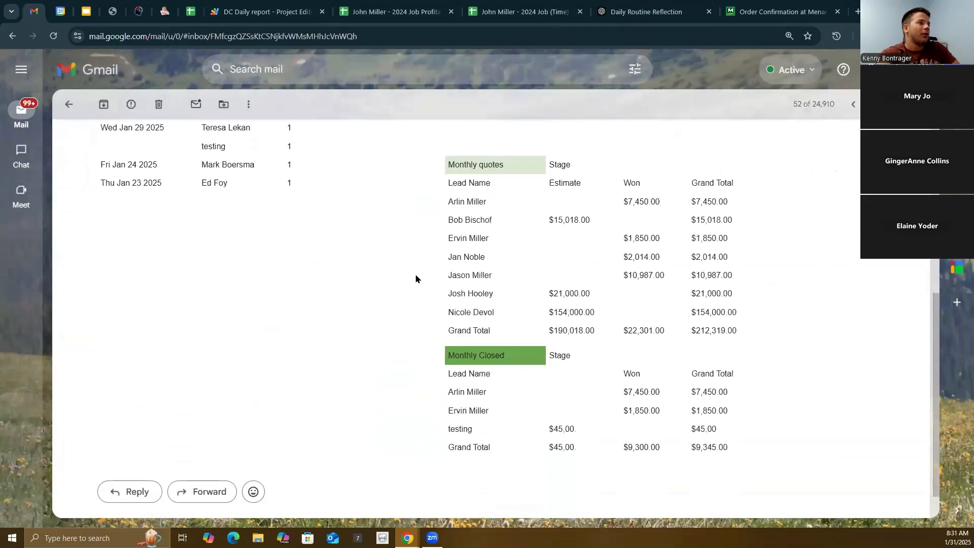
scroll(395, 292, "up", 6)
scroll(396, 293, "up", 2)
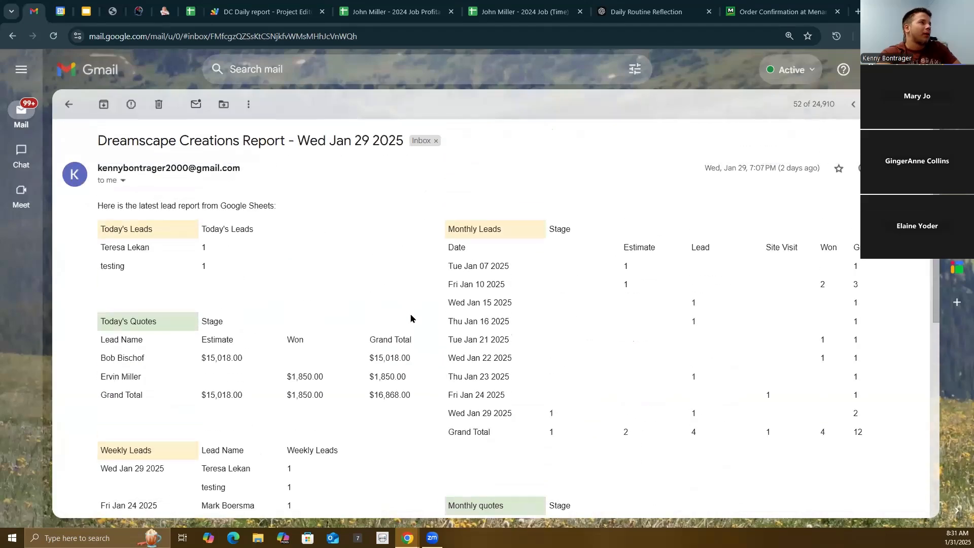
- Return to the sales spreadsheet and review the lead records on the 02.01 Sales Tracking 2025 sheet
left_click(191, 11)
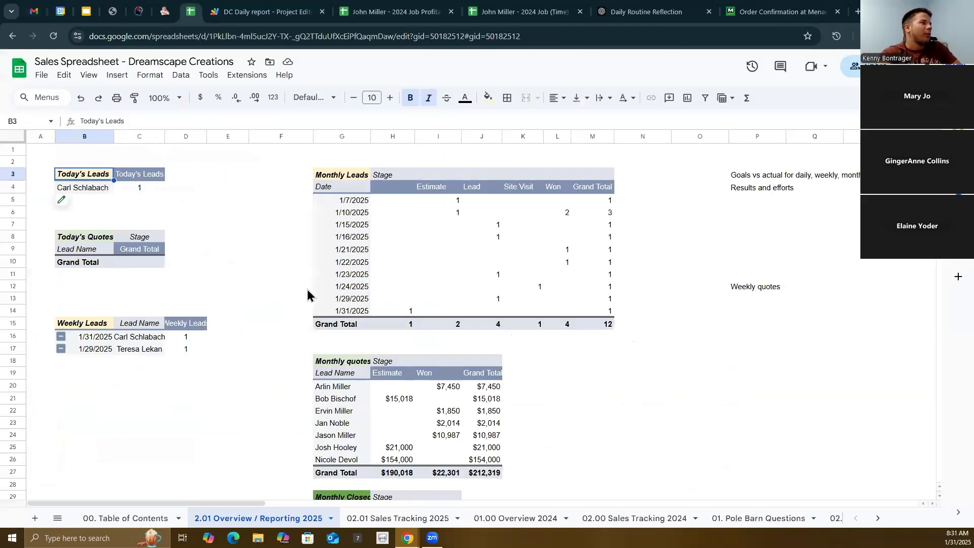
left_click(395, 519)
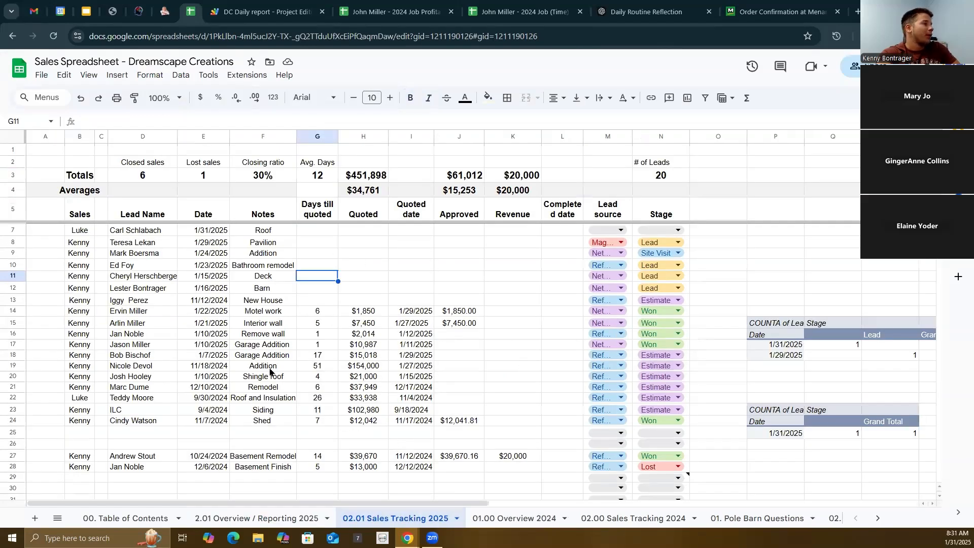
scroll(269, 373, "down", 3)
scroll(304, 353, "up", 3)
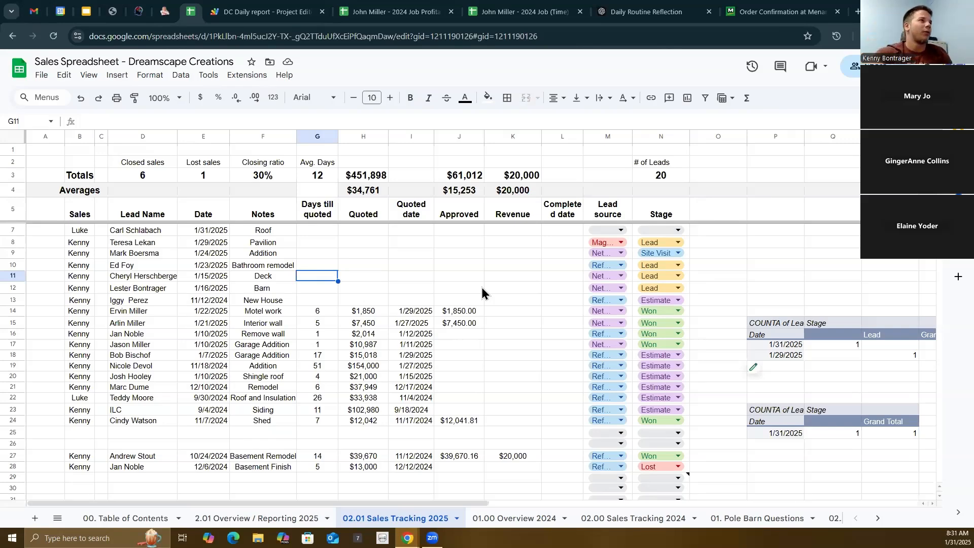
- Switch to the 2024 Job (Time) Profitability Report, review Copy of Pivot Table, and open the Pivot Table sheet
left_click(431, 12)
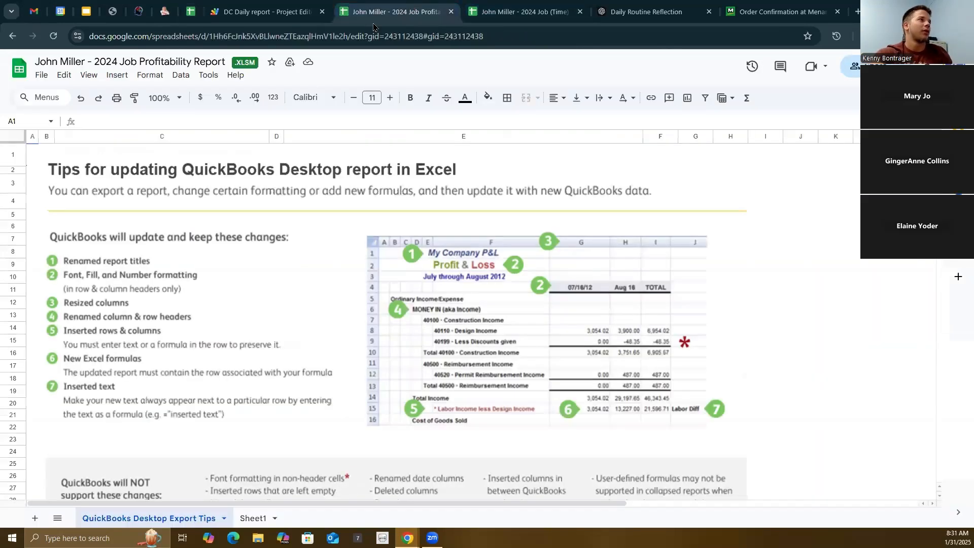
left_click(527, 12)
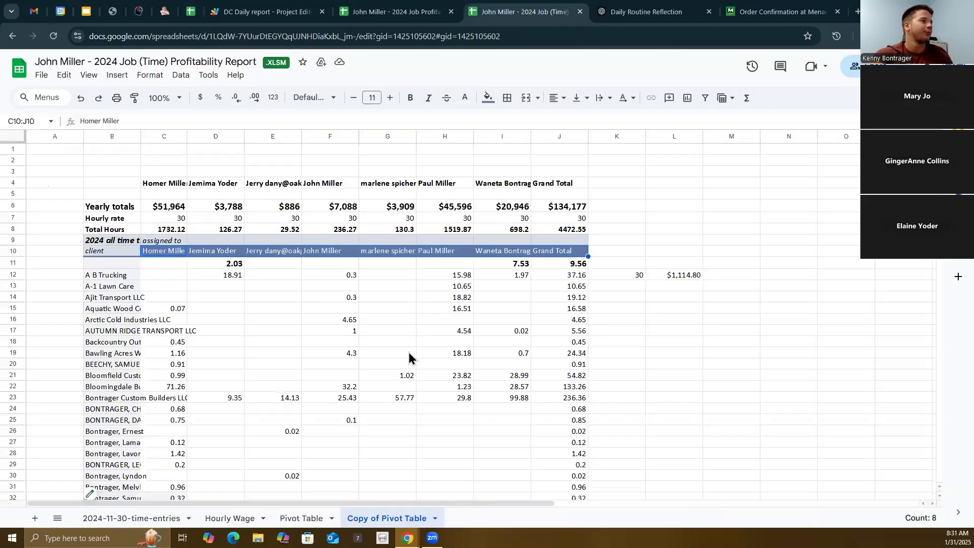
scroll(411, 355, "down", 5)
scroll(414, 361, "up", 5)
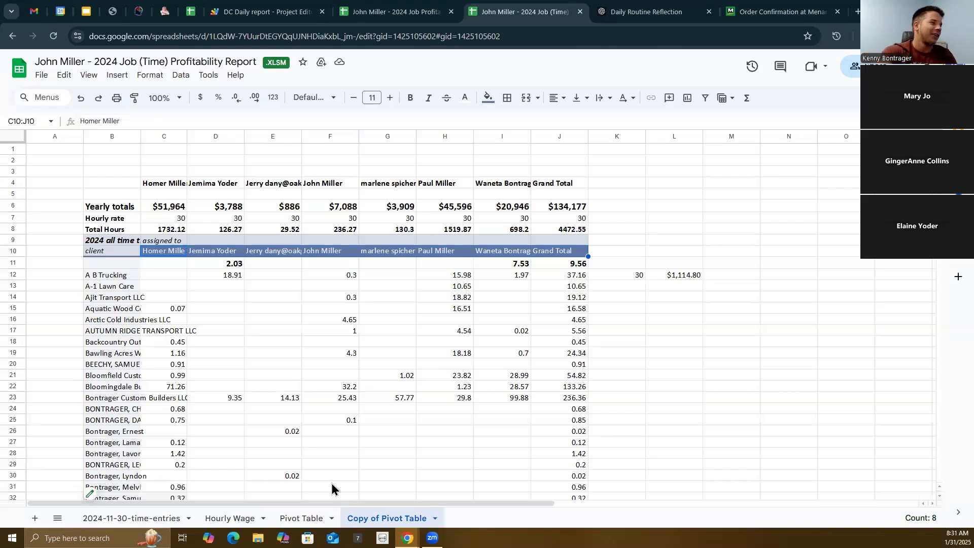
left_click(301, 518)
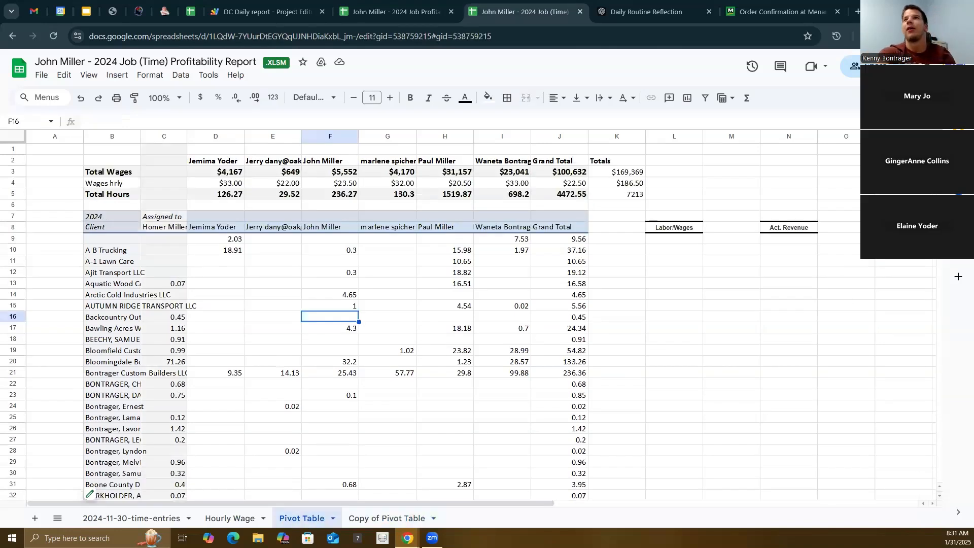